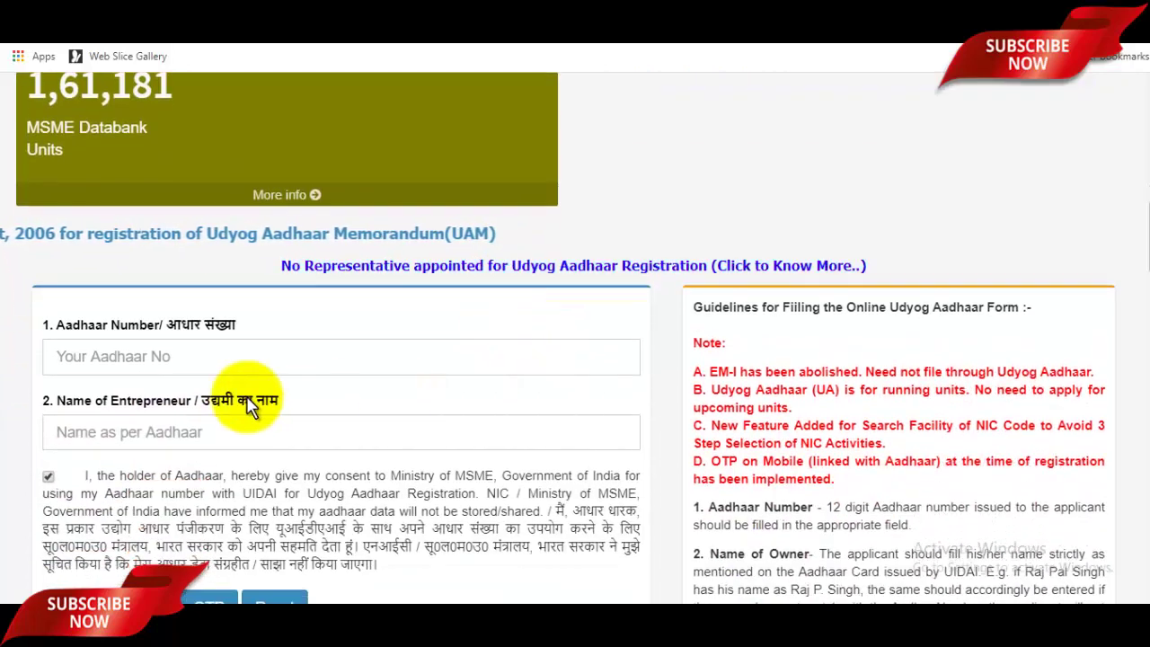
Step: Enter the Aadhaar number and the entrepreneur's name, then validate them to generate the OTP
{"action": "left_click", "coordinate": [90, 359]}
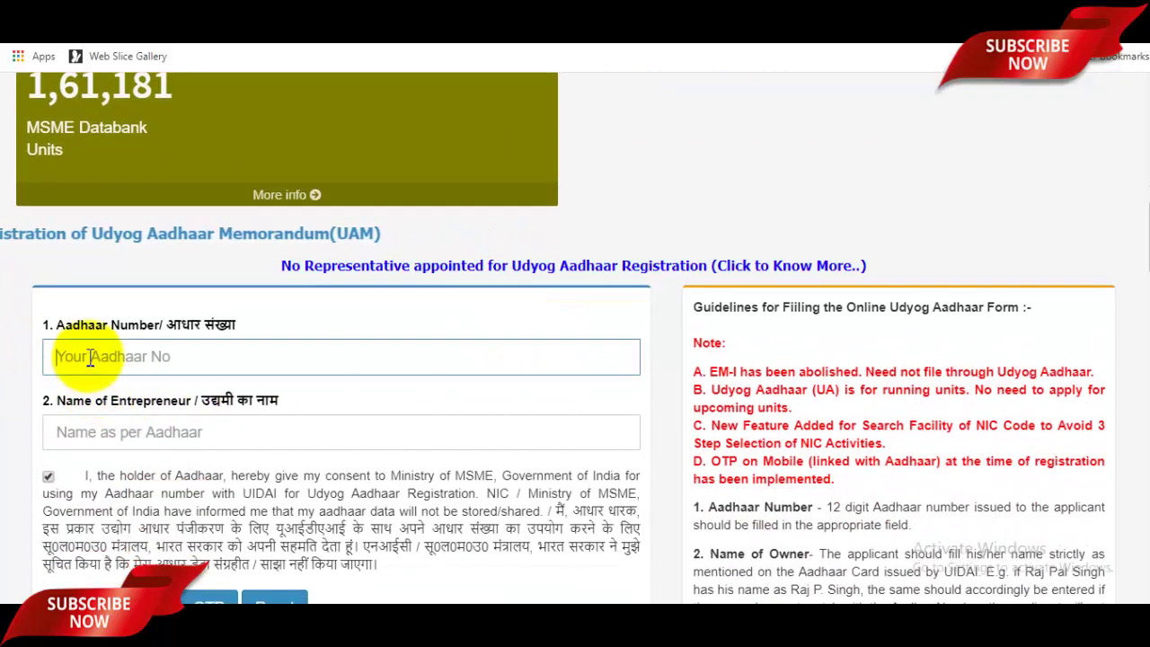
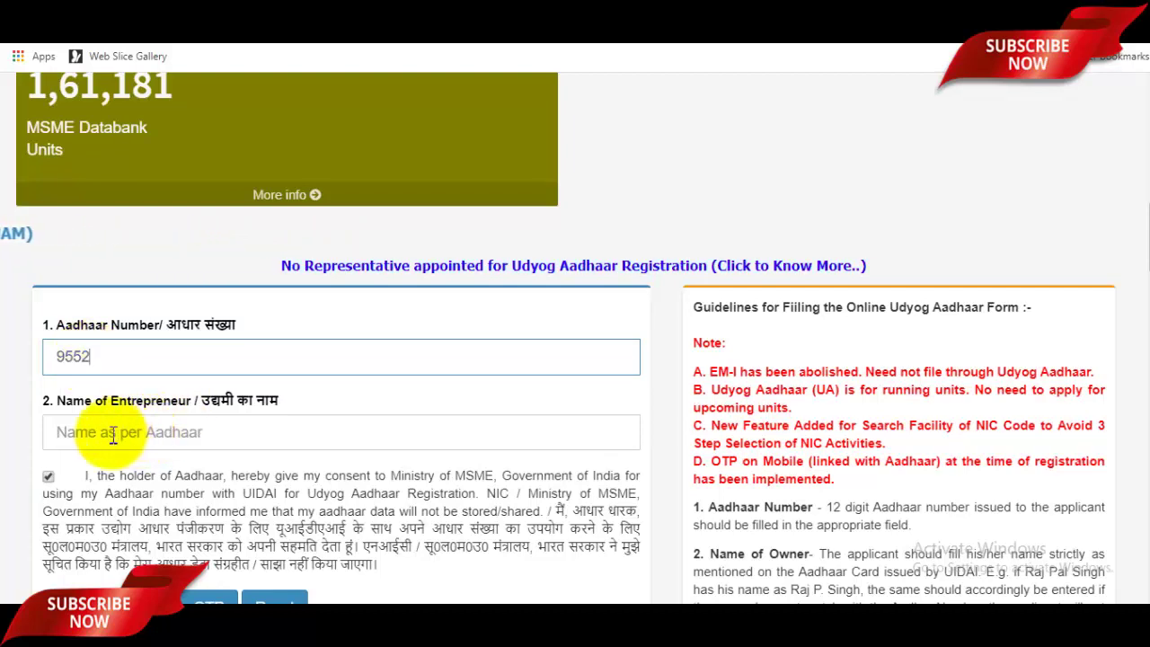
{"action": "left_click", "coordinate": [170, 439]}
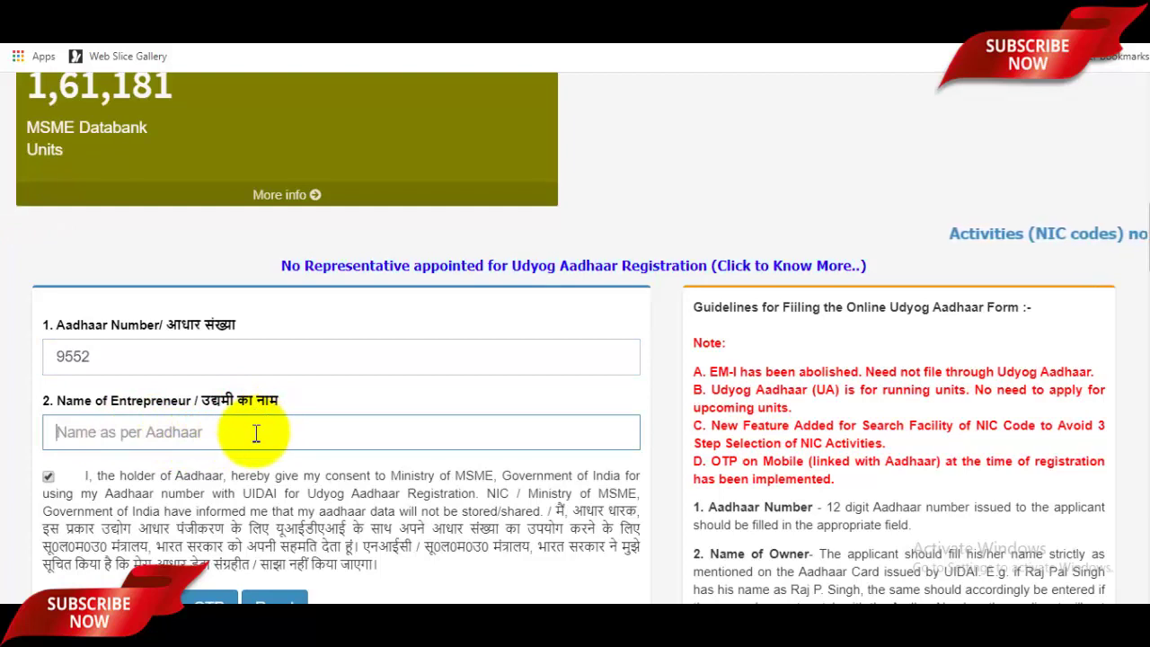
{"action": "type", "text": "N"}
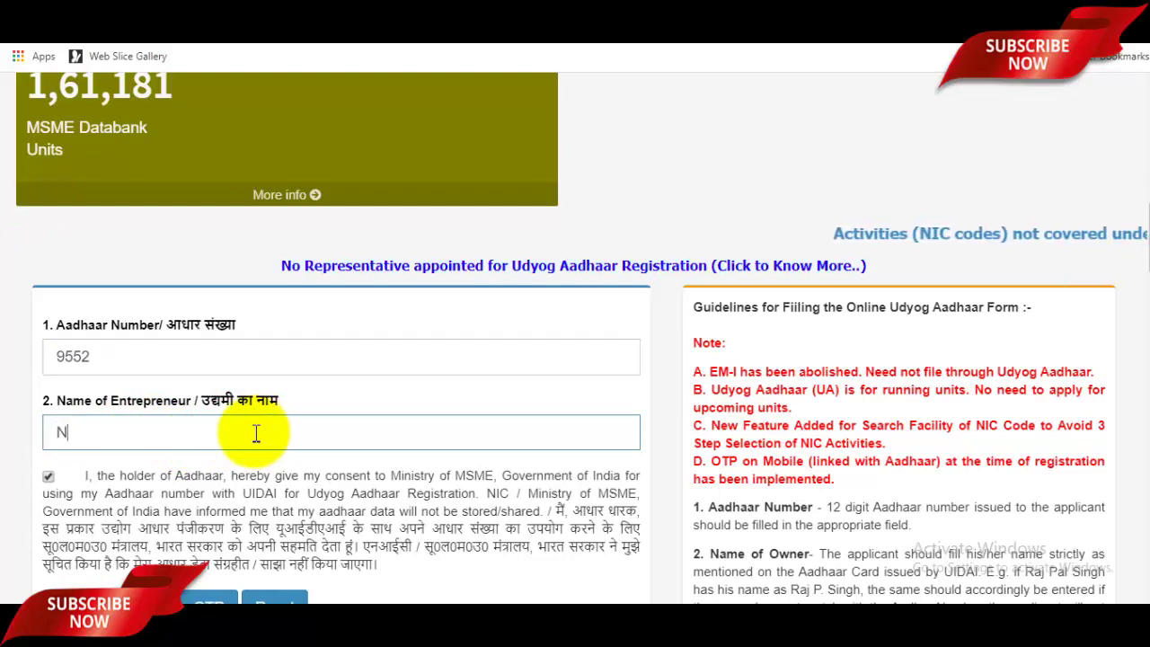
{"action": "type", "text": "O"}
{"action": "key", "text": "BackSpace"}
{"action": "key", "text": "BackSpace"}
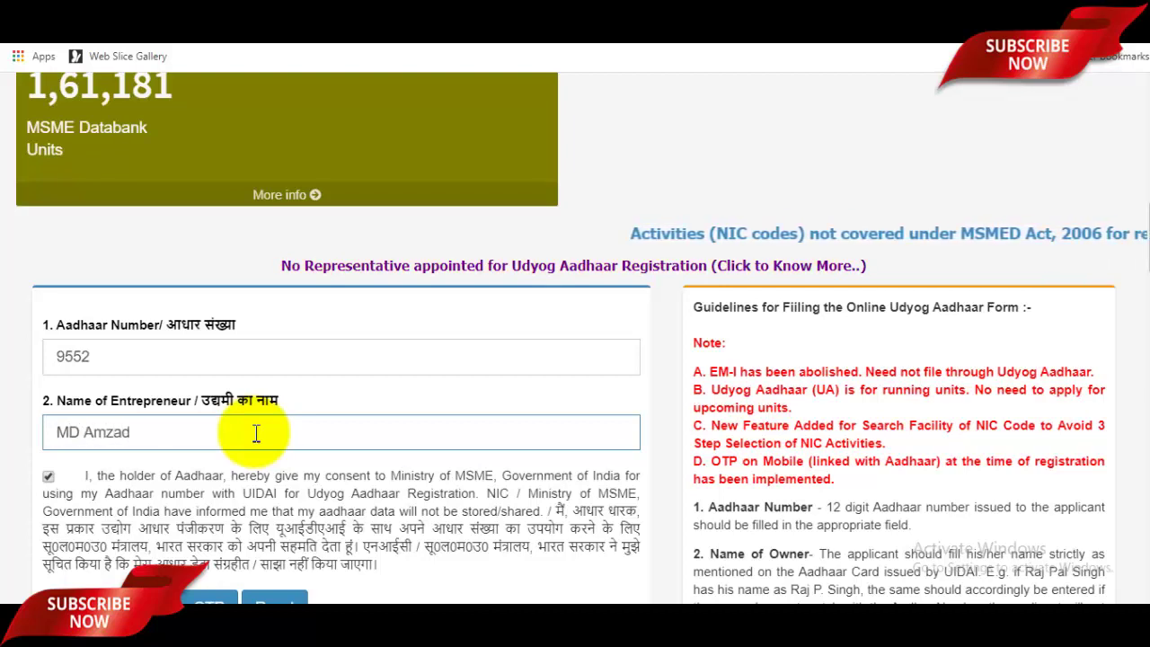
{"action": "scroll", "coordinate": [256, 434], "scroll_direction": "down", "scroll_amount": 2}
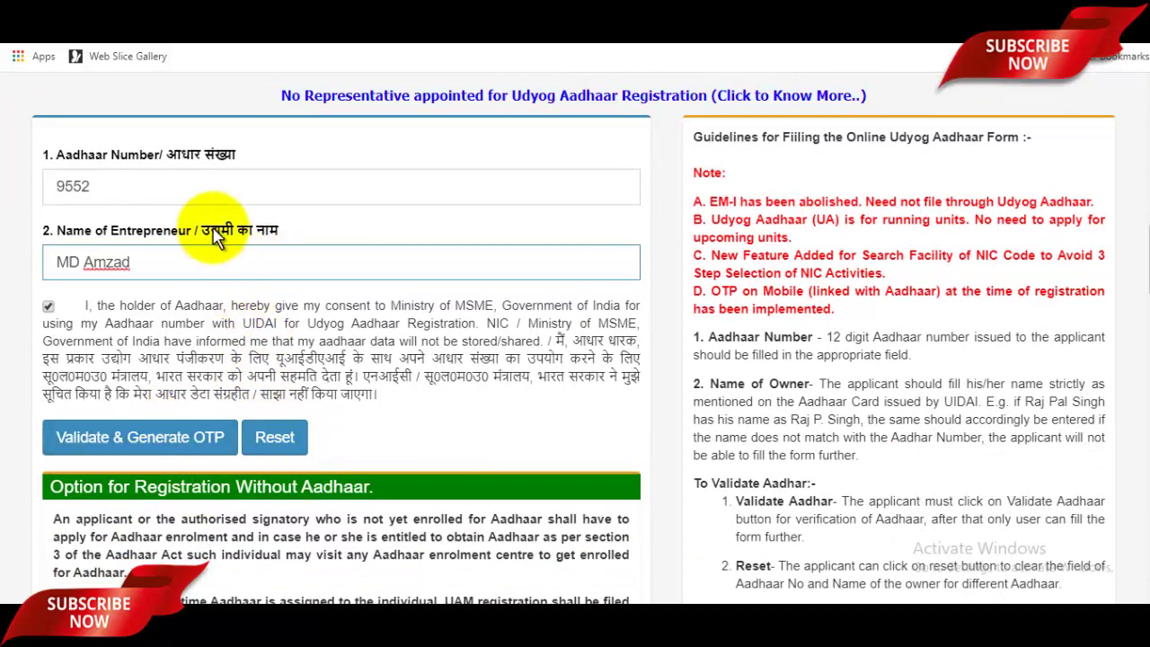
{"action": "left_click", "coordinate": [160, 454]}
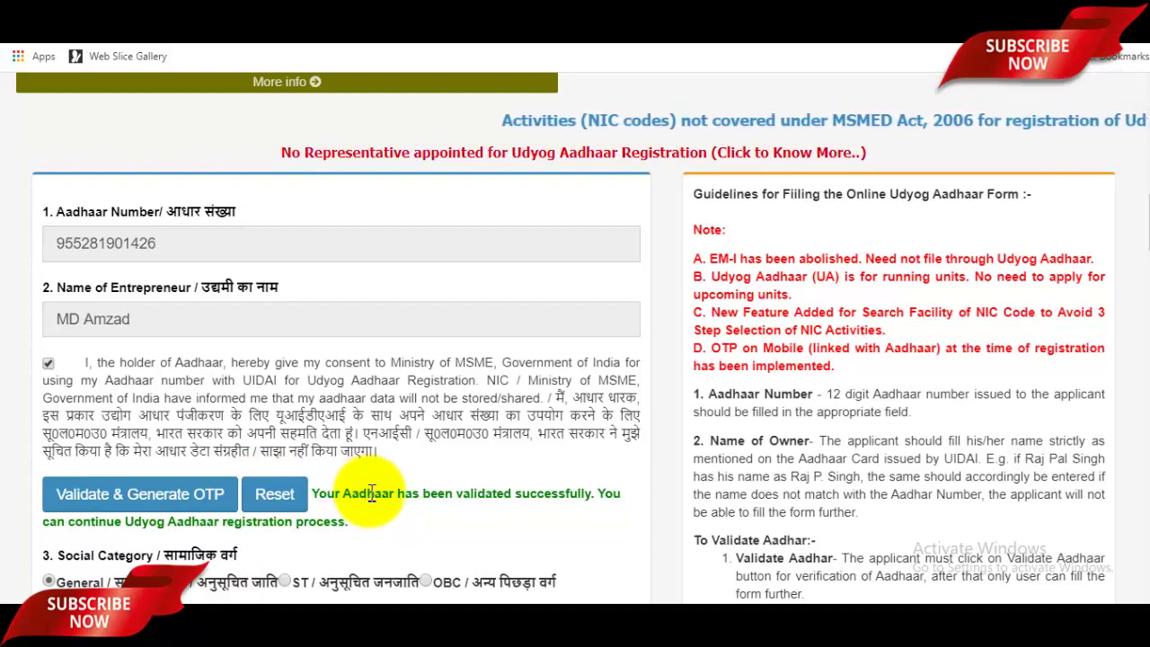
Step: Set the gender to Male and begin filling in the Name of Enterprise
{"action": "scroll", "coordinate": [377, 476], "scroll_direction": "down", "scroll_amount": 2}
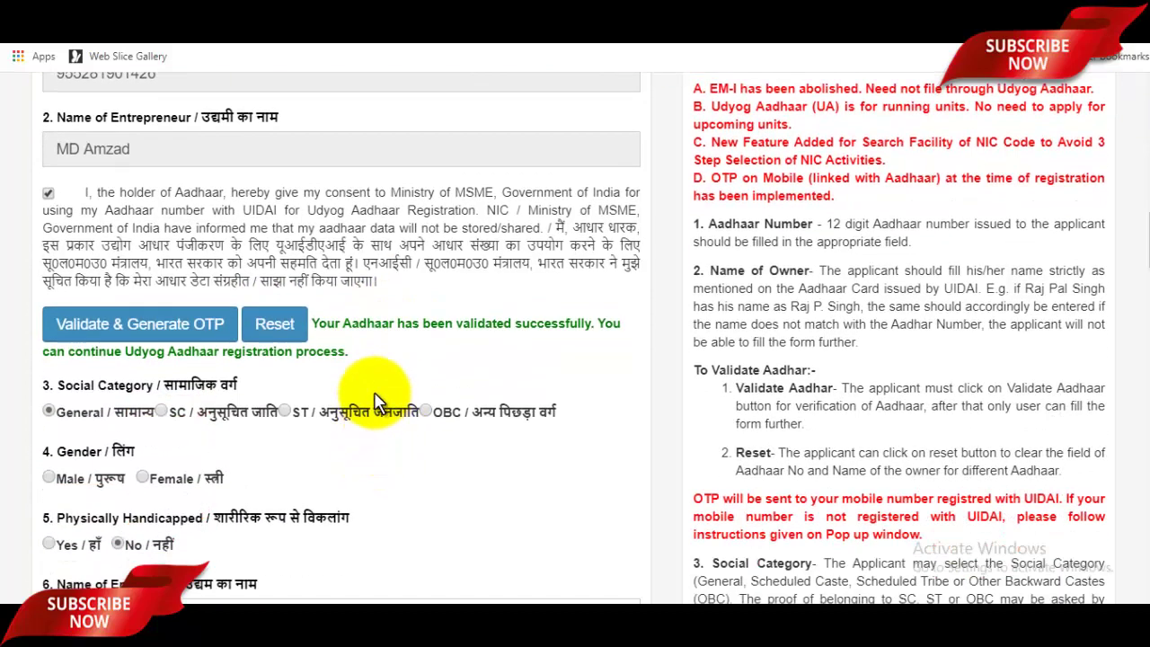
{"action": "scroll", "coordinate": [378, 400], "scroll_direction": "down", "scroll_amount": 1}
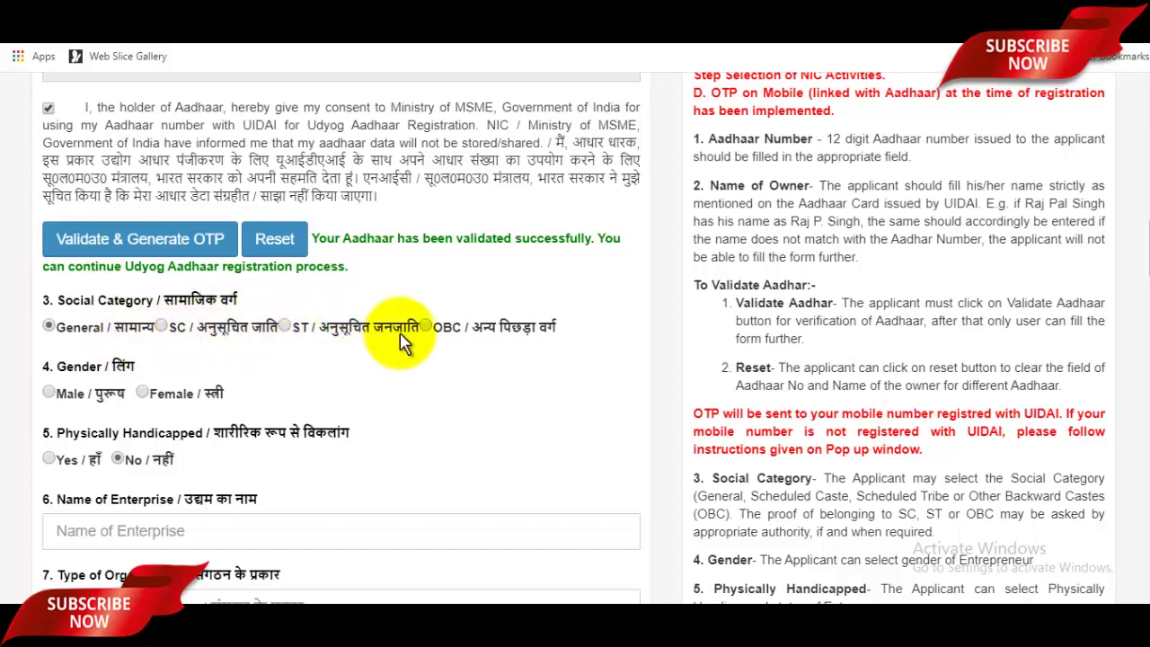
{"action": "scroll", "coordinate": [430, 346], "scroll_direction": "down", "scroll_amount": 1}
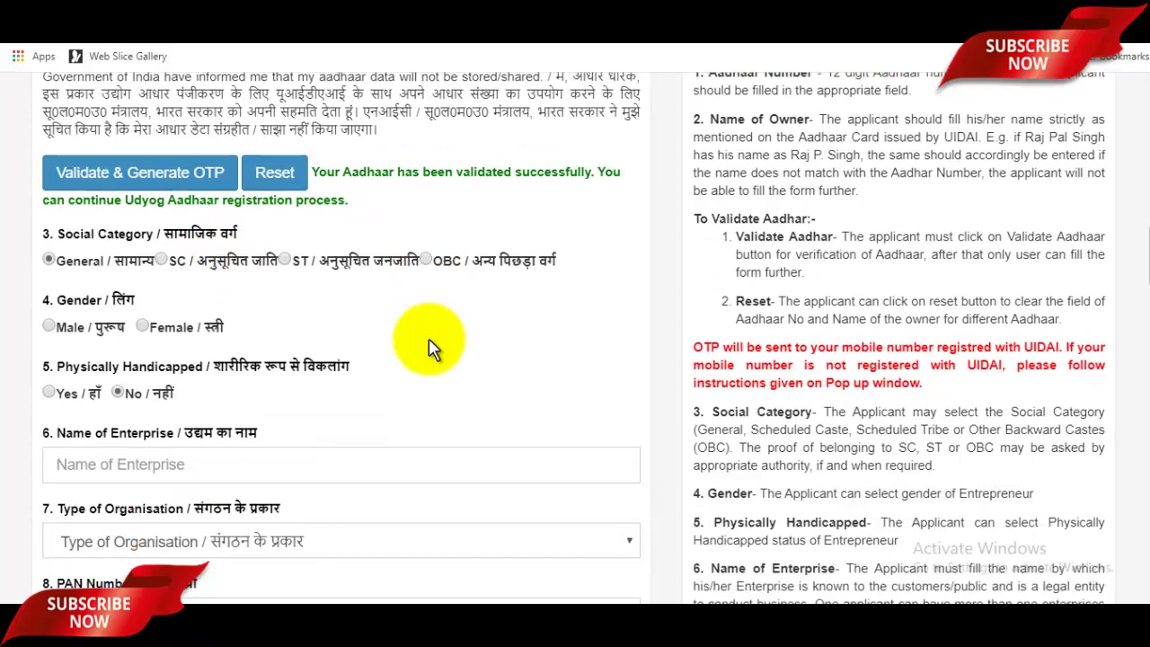
{"action": "left_click", "coordinate": [50, 308]}
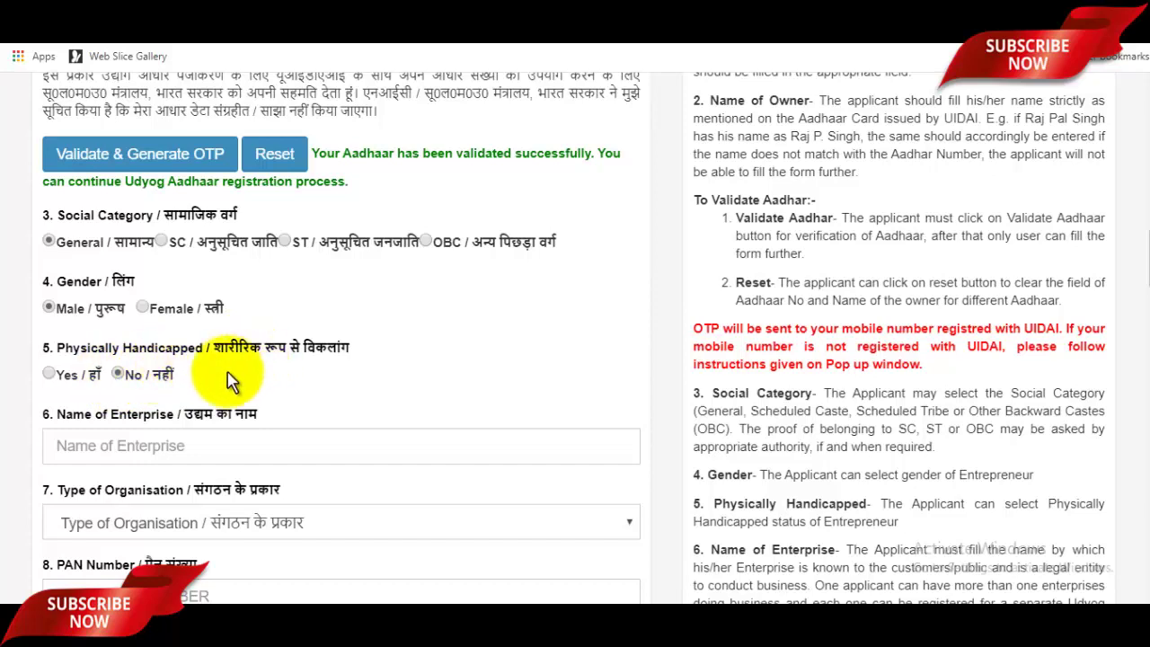
{"action": "scroll", "coordinate": [207, 385], "scroll_direction": "down", "scroll_amount": 1}
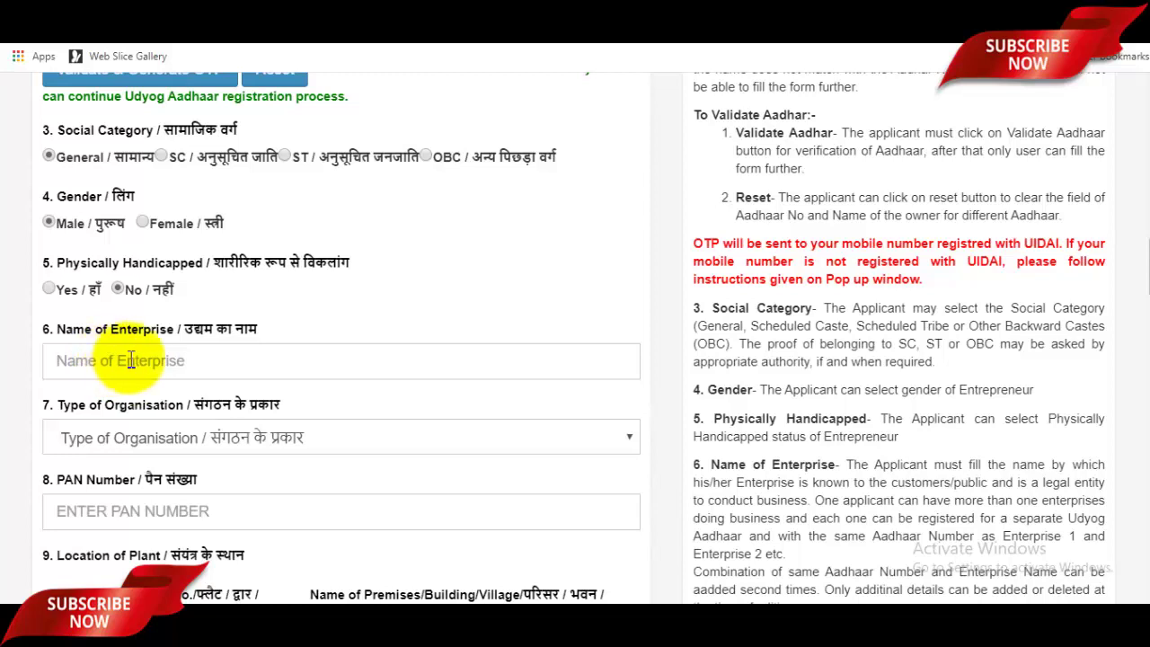
{"action": "left_click", "coordinate": [218, 359]}
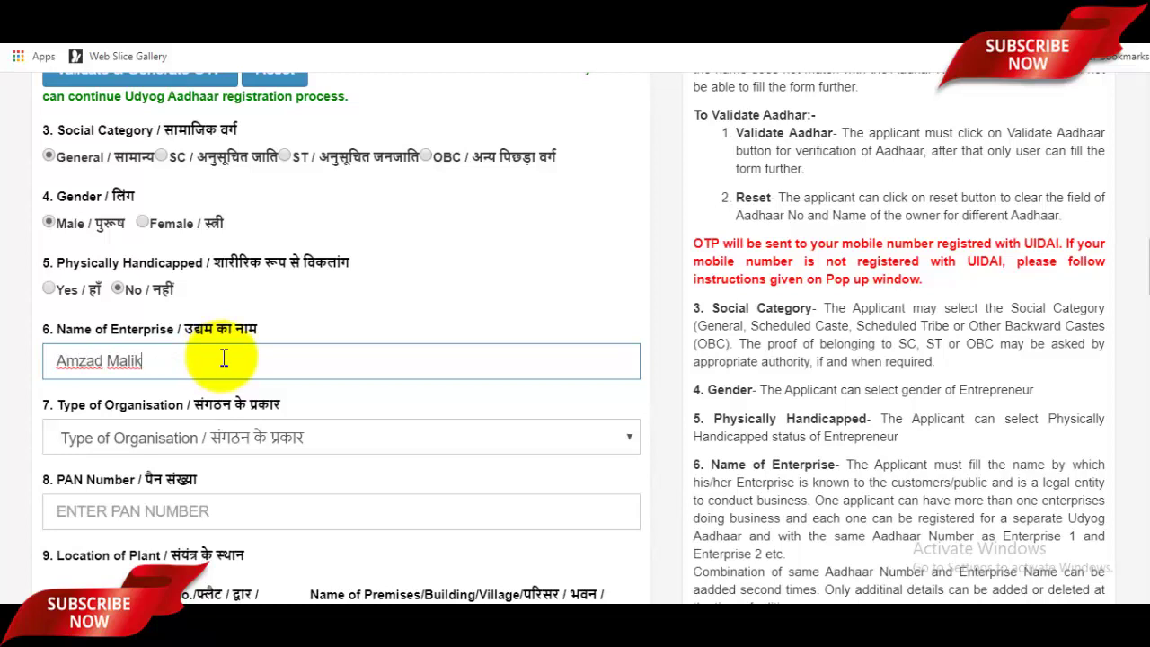
Step: Choose '5. Private Limited Company' as the Type of Organisation
{"action": "scroll", "coordinate": [224, 358], "scroll_direction": "down", "scroll_amount": 1}
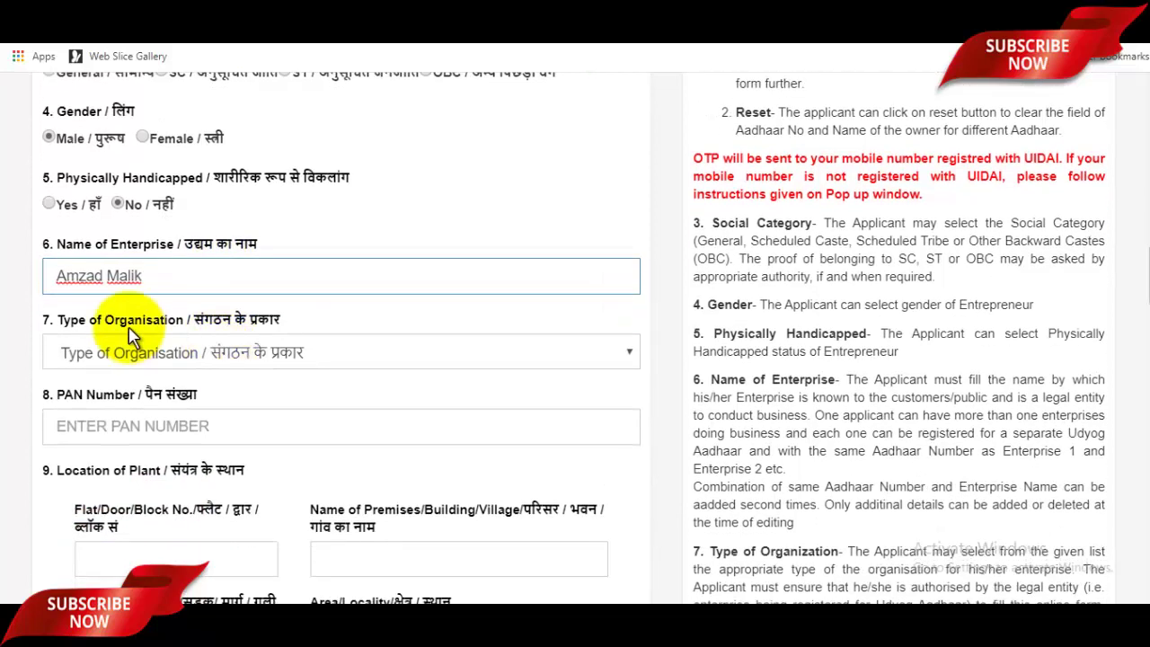
{"action": "left_click", "coordinate": [254, 358]}
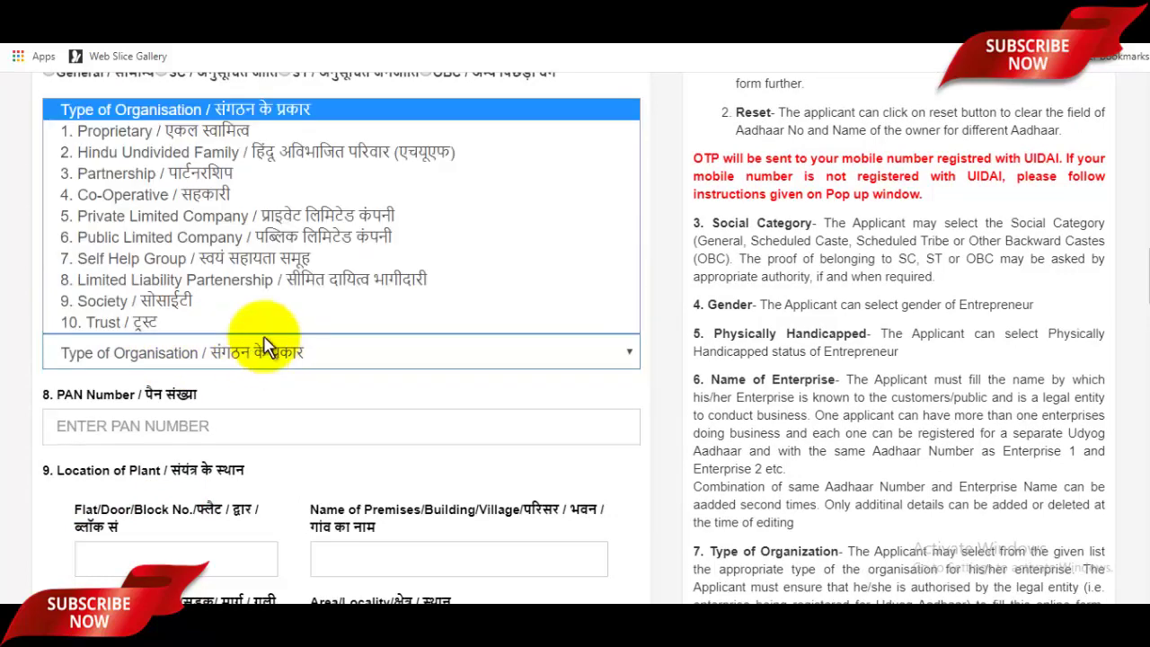
{"action": "key", "text": "Escape"}
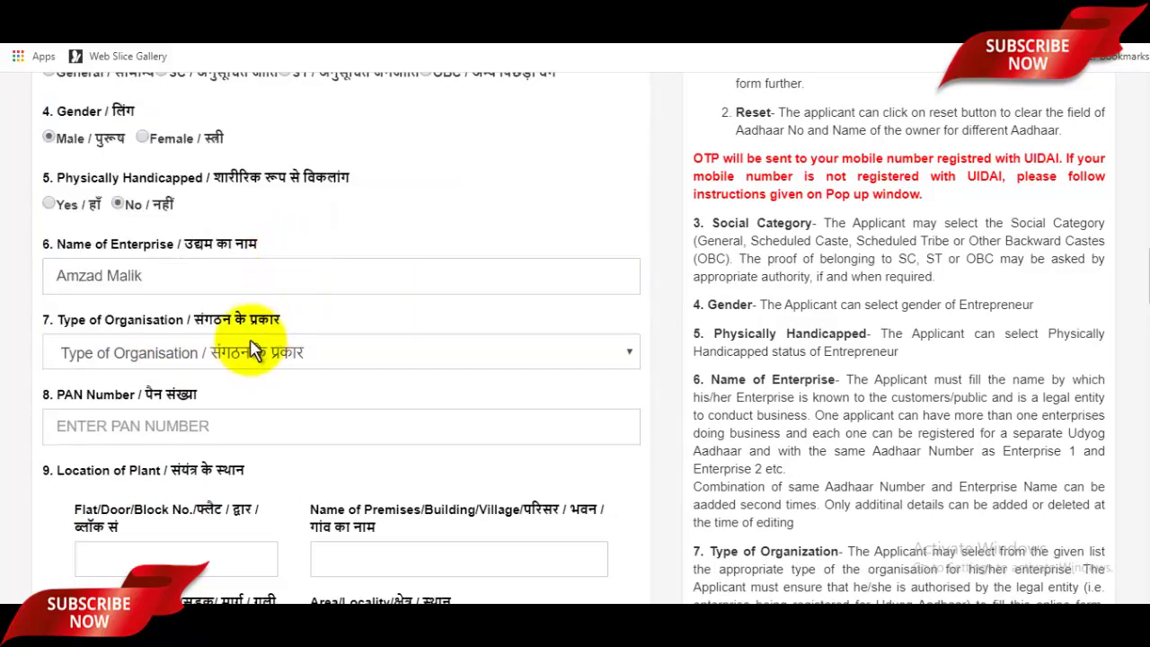
{"action": "left_click", "coordinate": [256, 350]}
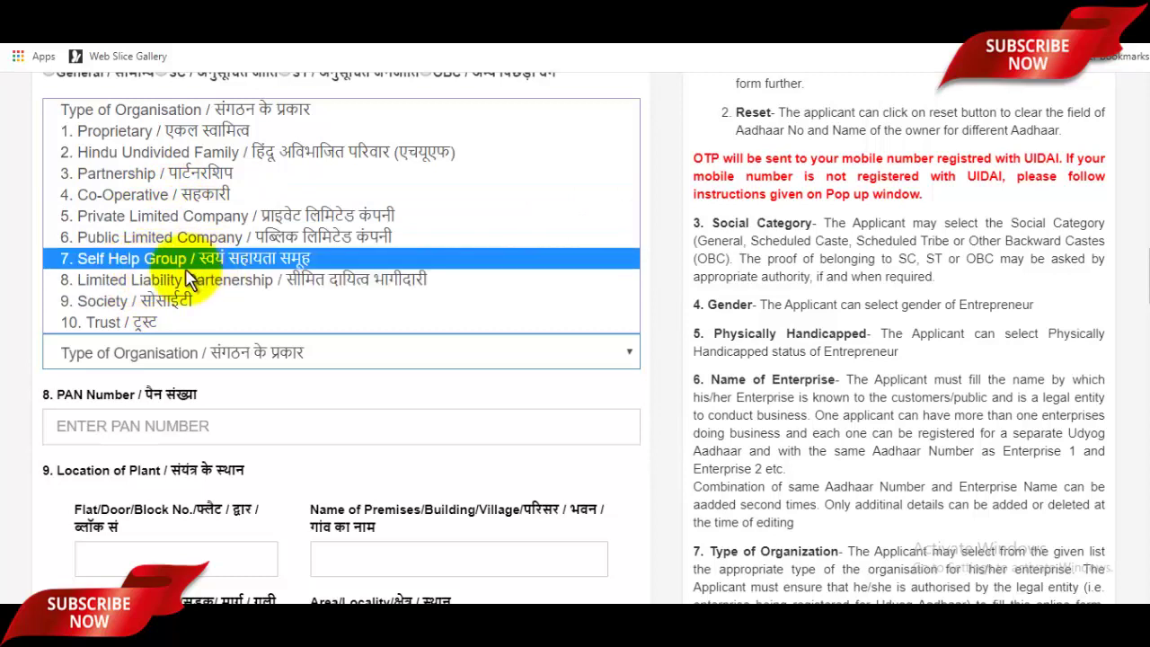
{"action": "left_click", "coordinate": [151, 224]}
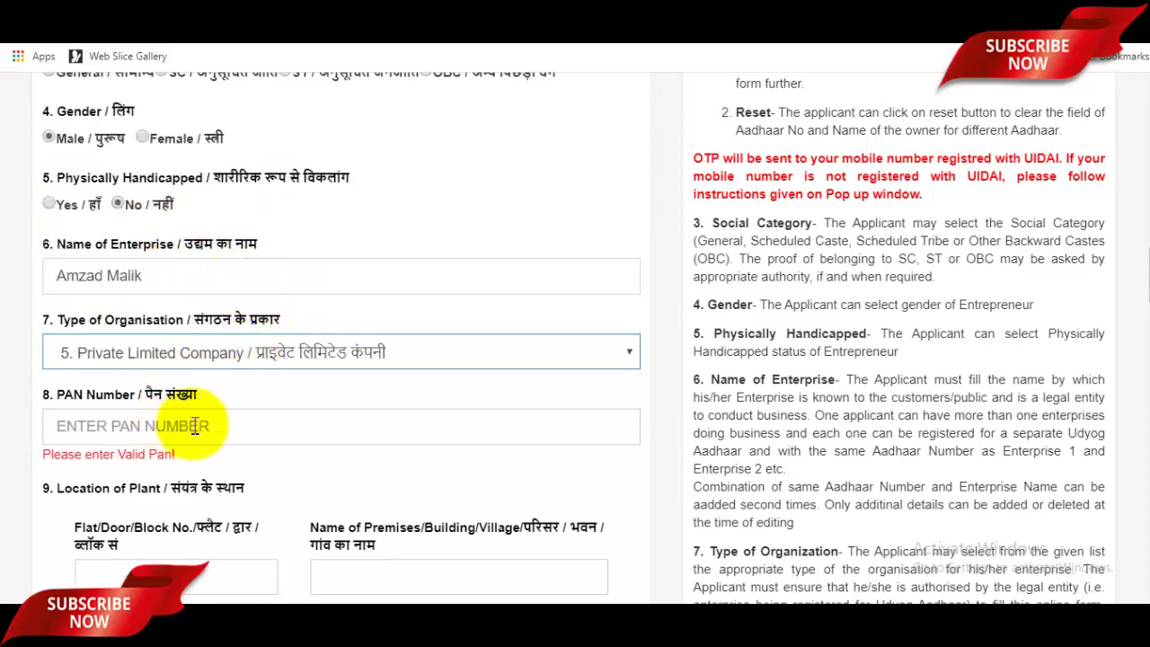
{"action": "scroll", "coordinate": [220, 413], "scroll_direction": "down", "scroll_amount": 1}
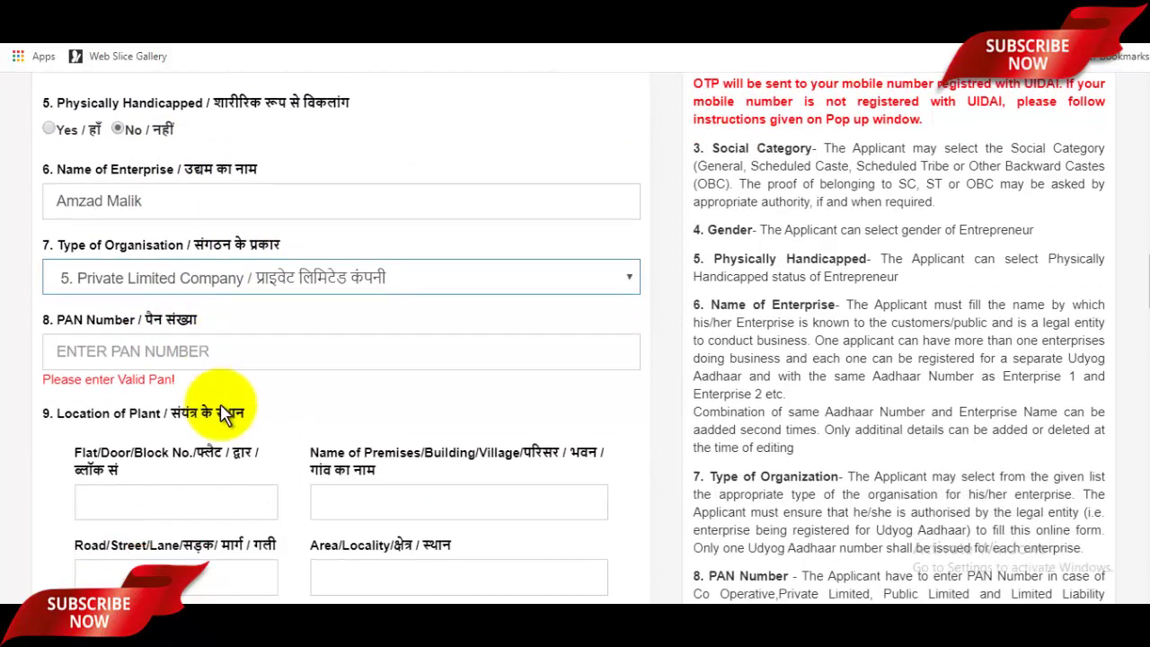
Step: Fill in the PAN number and the plant's flat/door, building, road and locality fields
{"action": "left_click", "coordinate": [201, 345]}
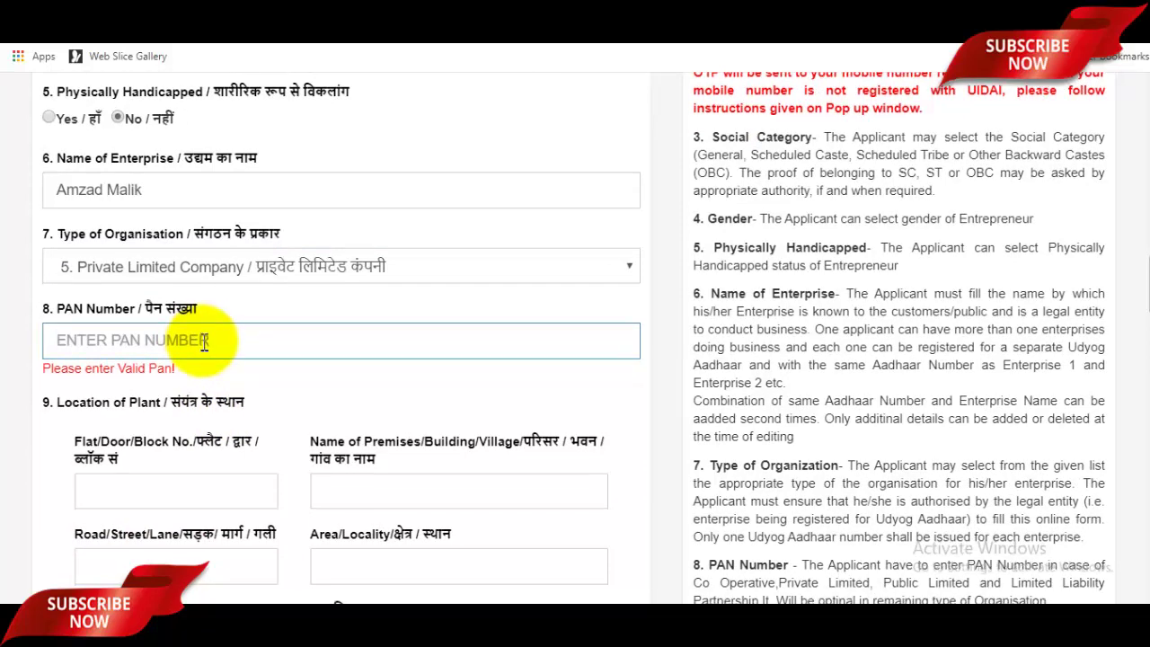
{"action": "scroll", "coordinate": [205, 342], "scroll_direction": "down", "scroll_amount": 3}
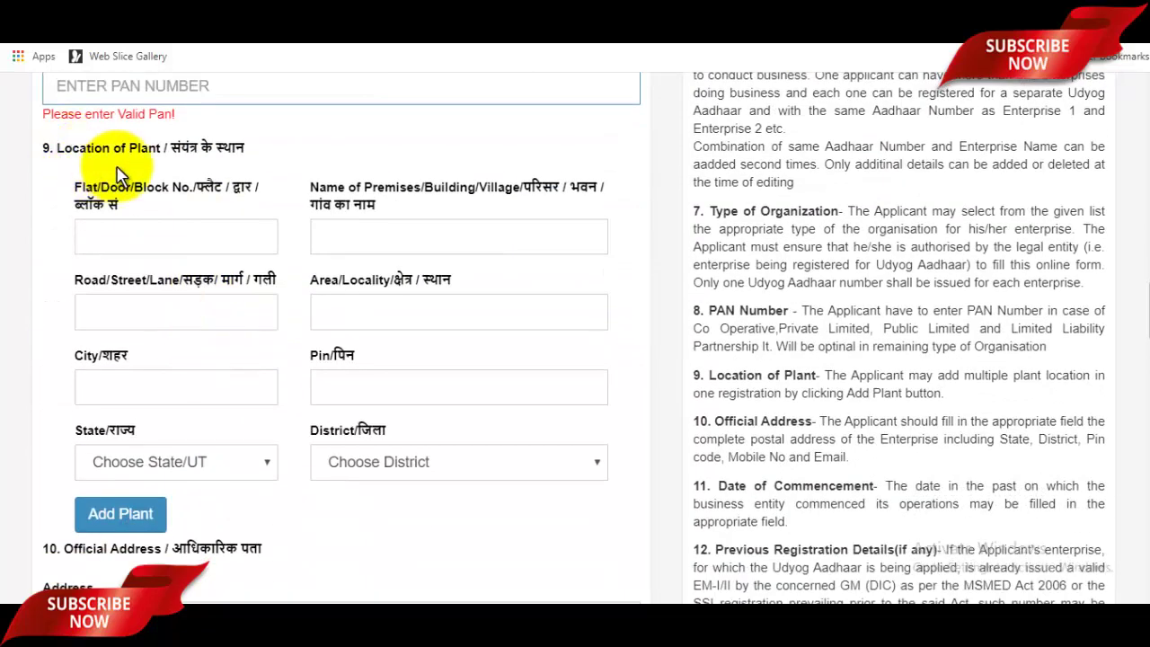
{"action": "left_click", "coordinate": [189, 231]}
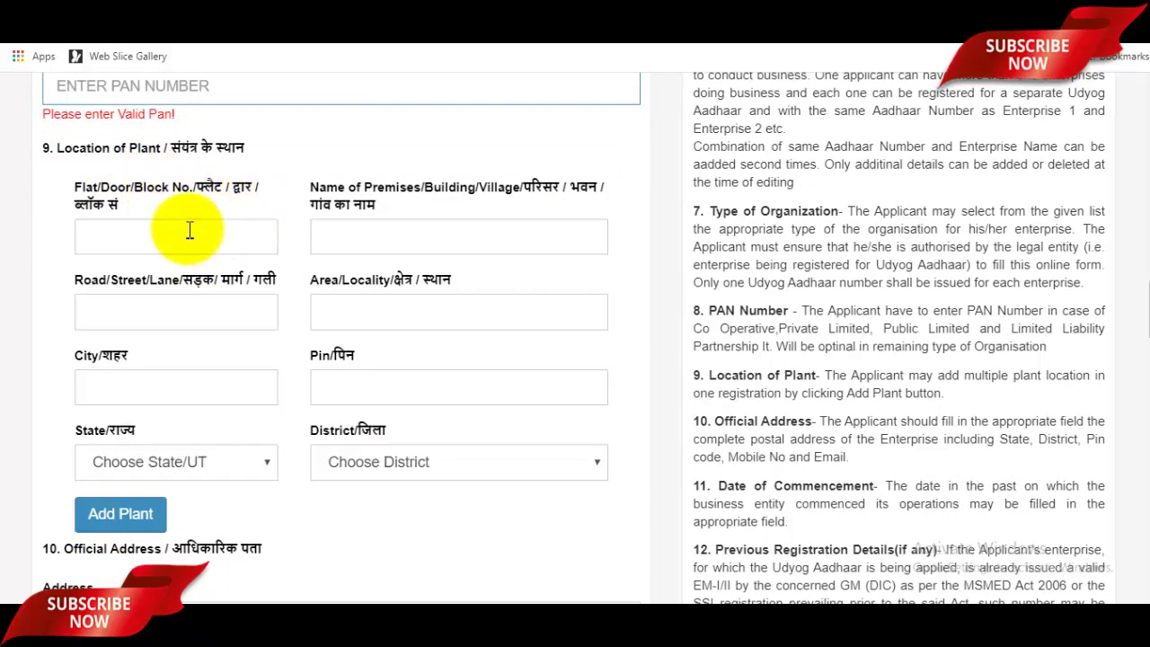
{"action": "left_click", "coordinate": [198, 229]}
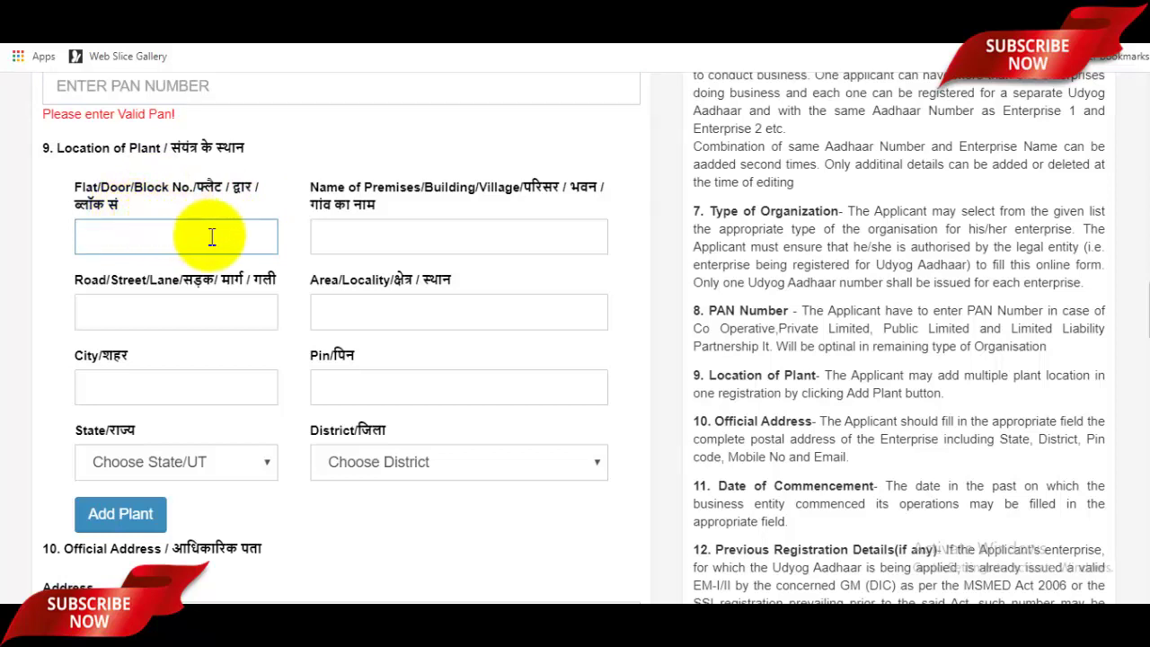
{"action": "left_click", "coordinate": [451, 241]}
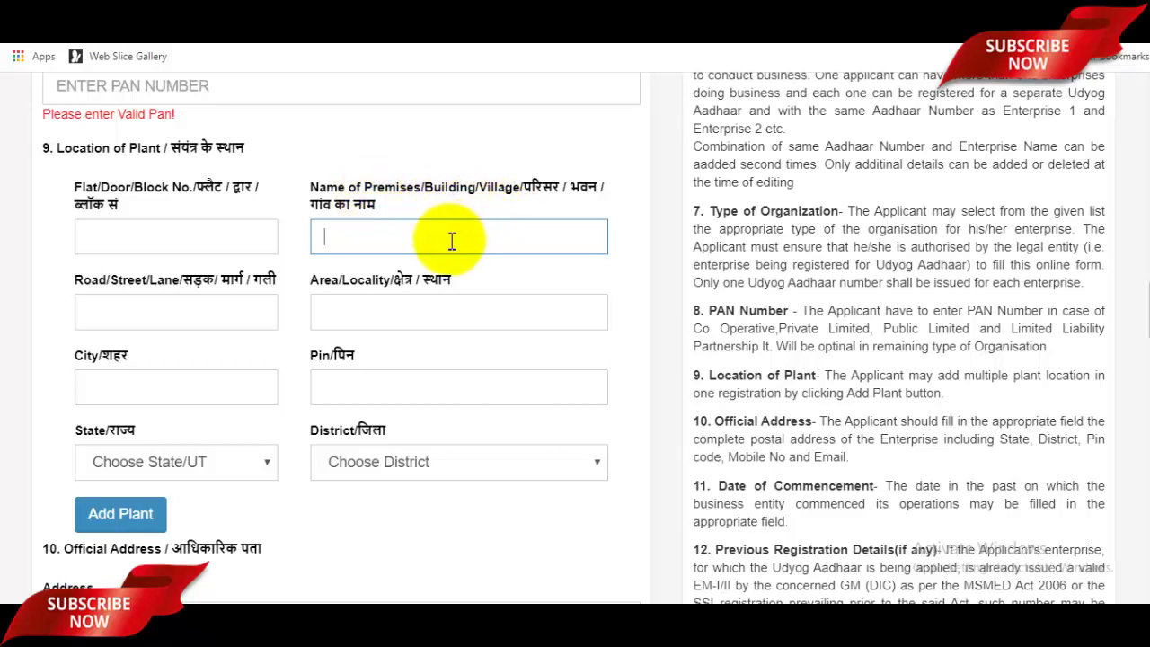
{"action": "left_click", "coordinate": [182, 313]}
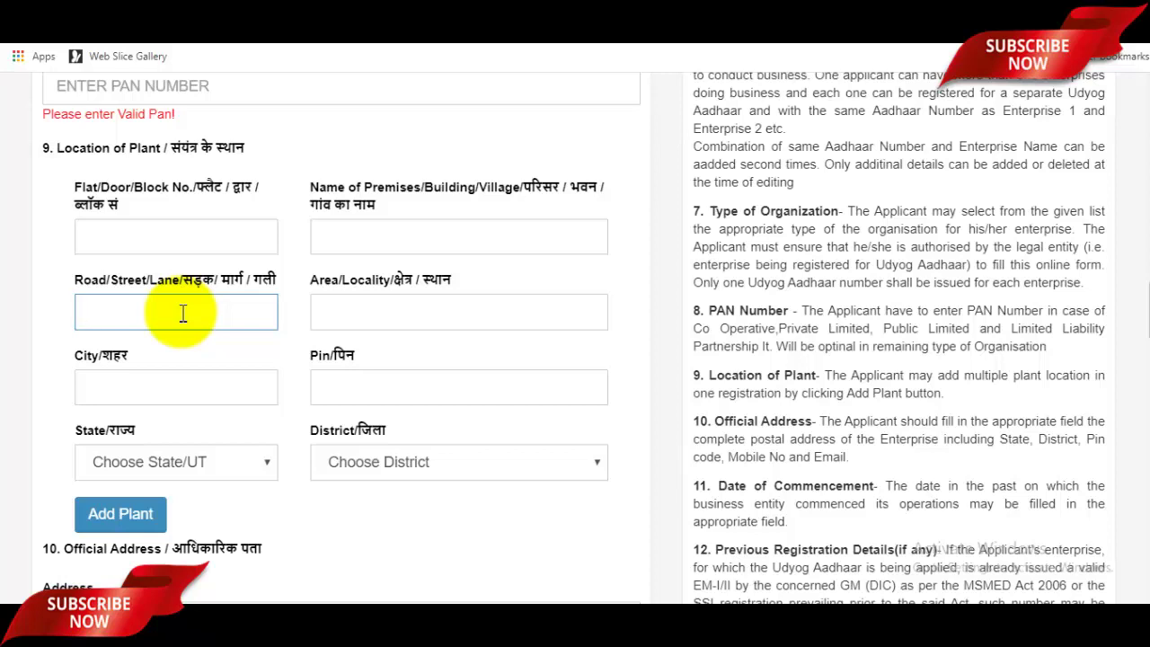
{"action": "left_click", "coordinate": [385, 308]}
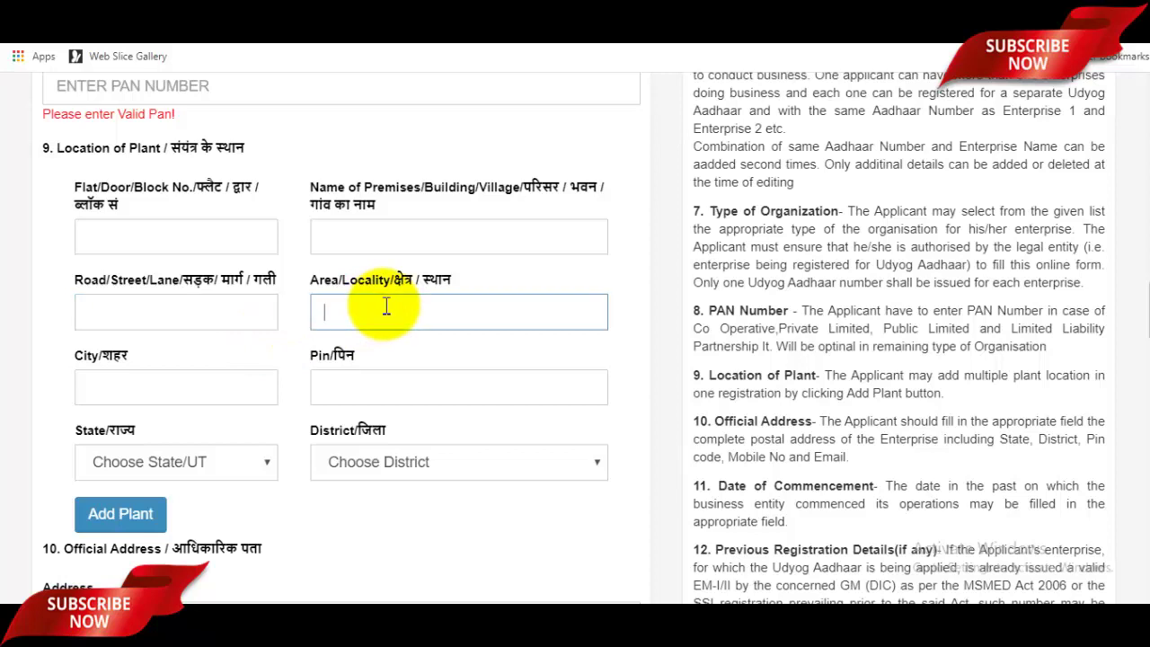
Step: Enter City Saharanpur and Pin 247001 for the plant location
{"action": "left_click", "coordinate": [183, 398]}
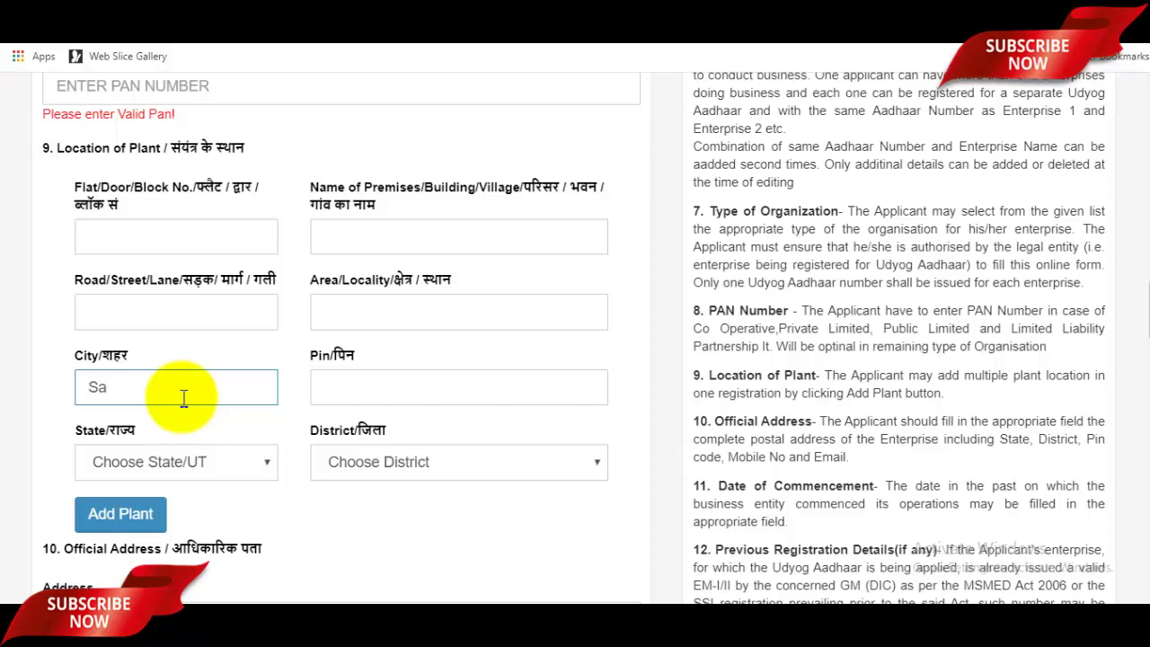
{"action": "type", "text": "Saharanpur"}
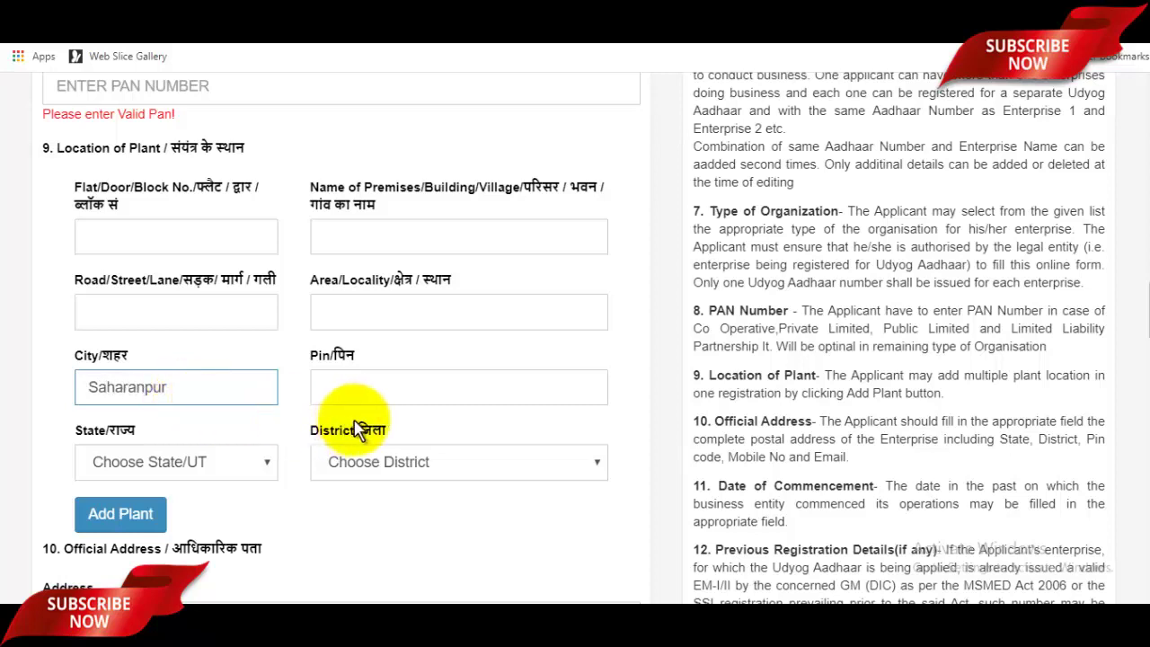
{"action": "left_click", "coordinate": [397, 389]}
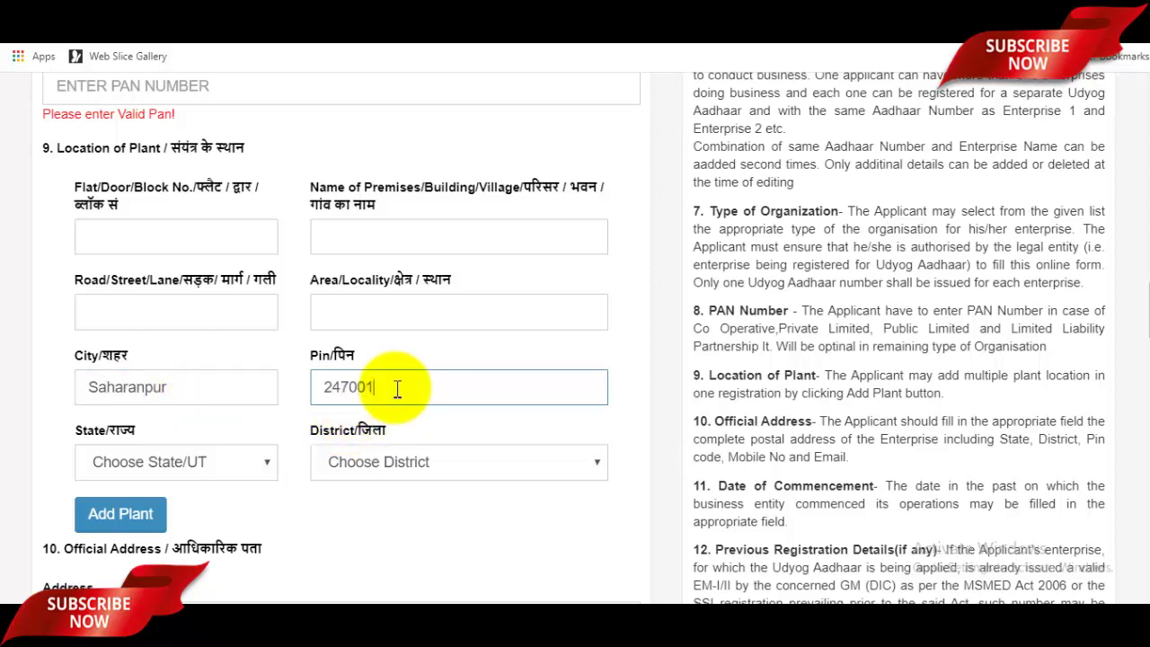
{"action": "type", "text": "247001"}
{"action": "scroll", "coordinate": [400, 387], "scroll_direction": "down", "scroll_amount": 2}
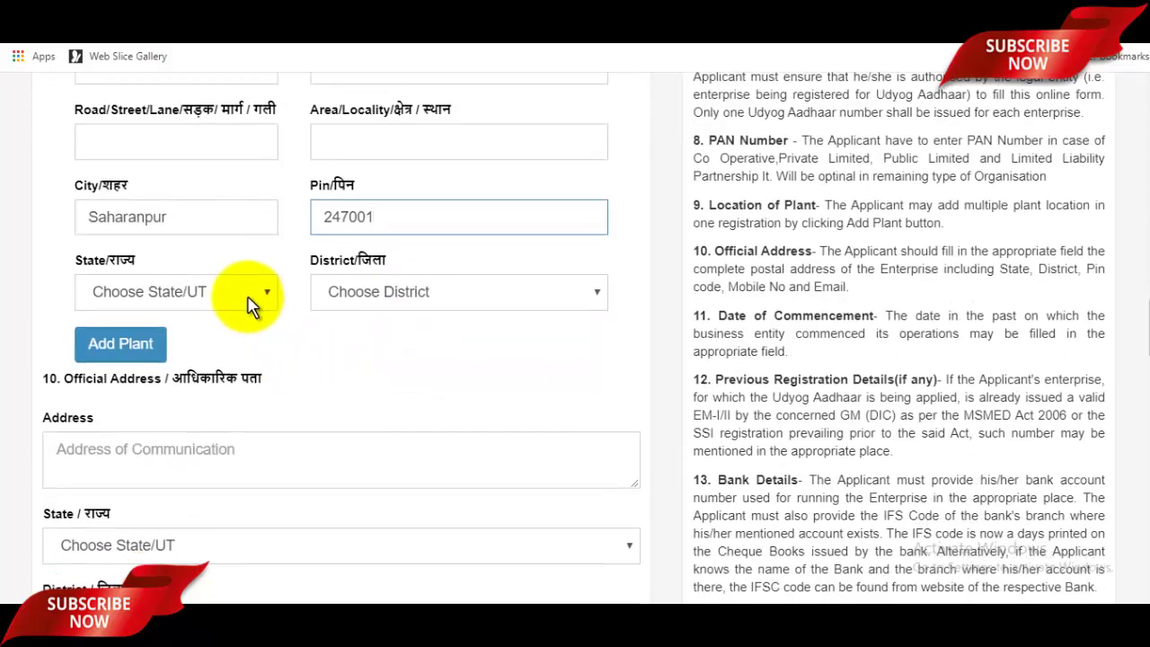
Step: Choose State 35.UTTAR PRADESH and District 64.SAHARANPUR for the plant location
{"action": "left_click", "coordinate": [245, 293]}
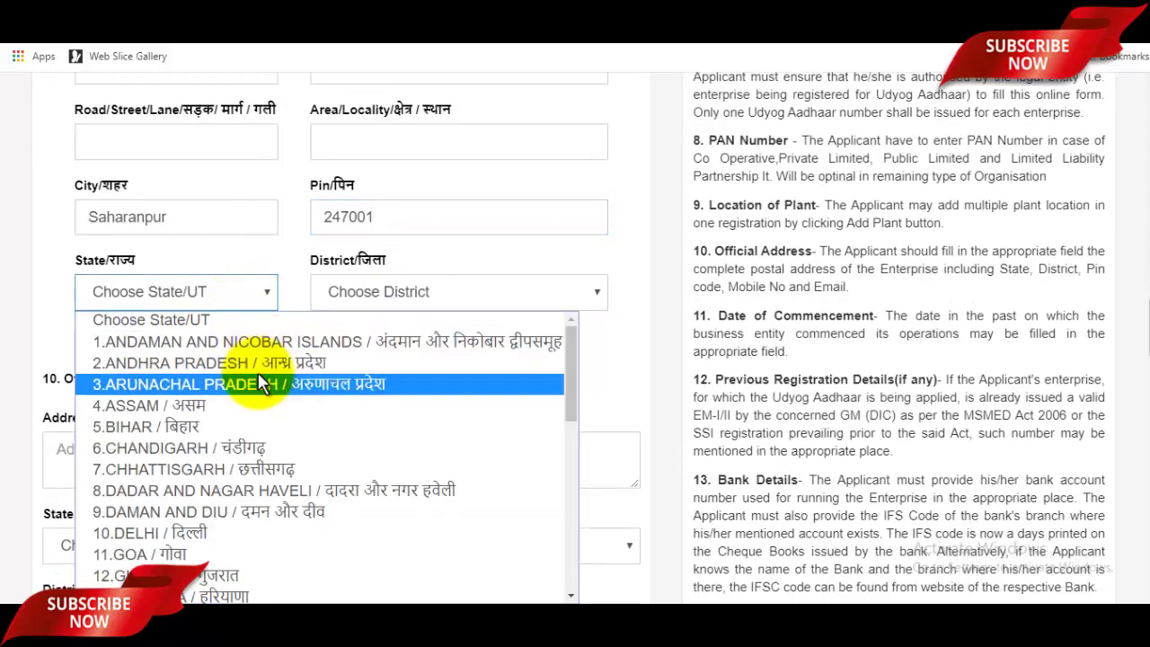
{"action": "scroll", "coordinate": [282, 437], "scroll_direction": "down", "scroll_amount": 5}
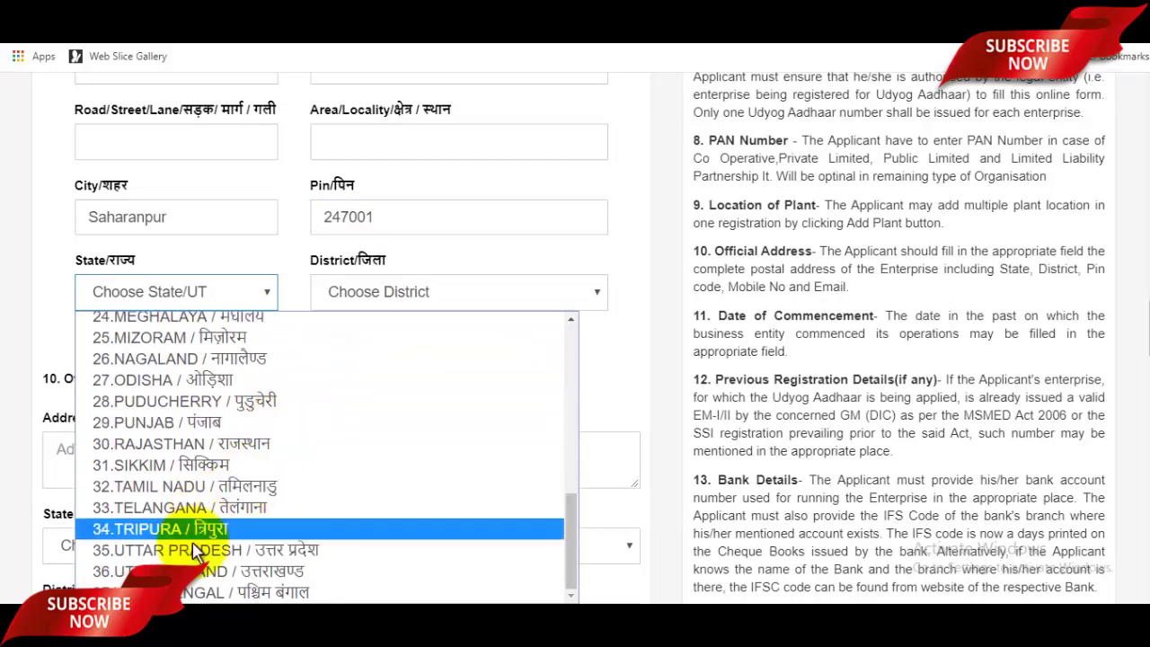
{"action": "left_click", "coordinate": [194, 551]}
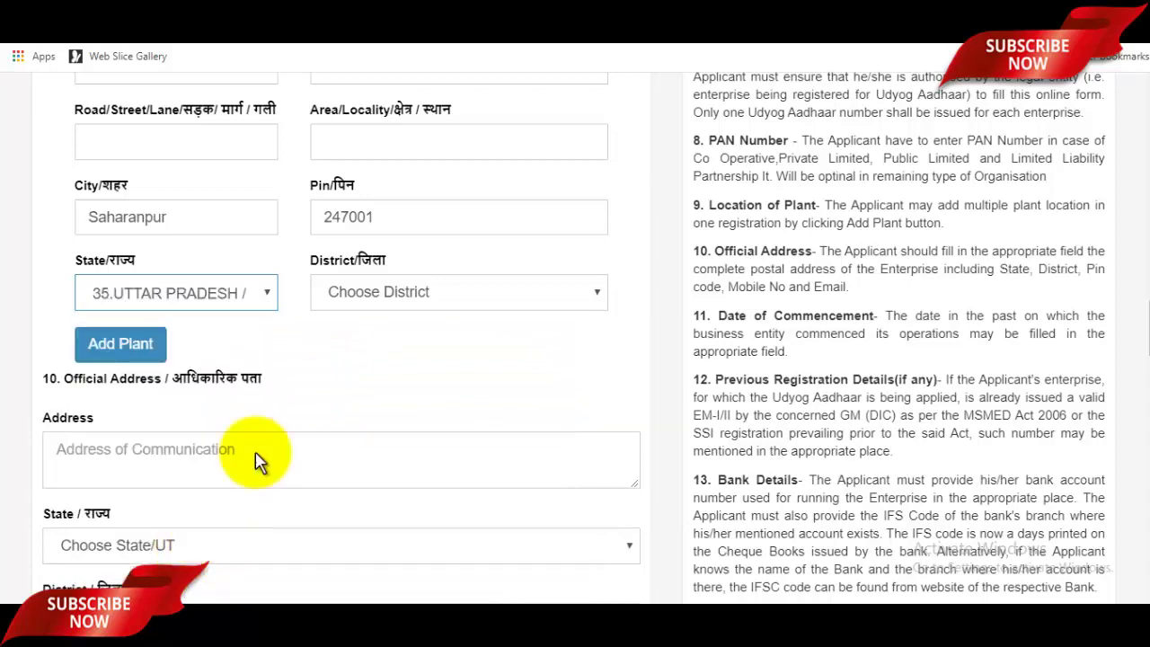
{"action": "left_click", "coordinate": [395, 286]}
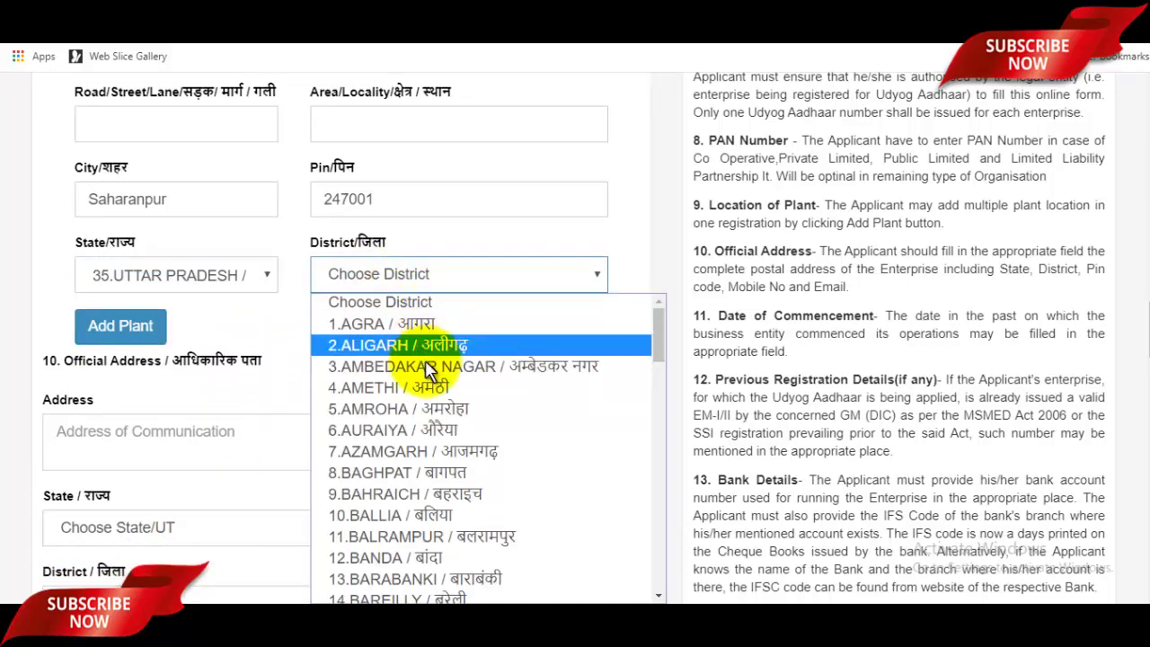
{"action": "scroll", "coordinate": [429, 378], "scroll_direction": "down", "scroll_amount": 10}
{"action": "scroll", "coordinate": [430, 387], "scroll_direction": "down", "scroll_amount": 5}
{"action": "scroll", "coordinate": [431, 392], "scroll_direction": "up", "scroll_amount": 12}
{"action": "scroll", "coordinate": [432, 397], "scroll_direction": "down", "scroll_amount": 8}
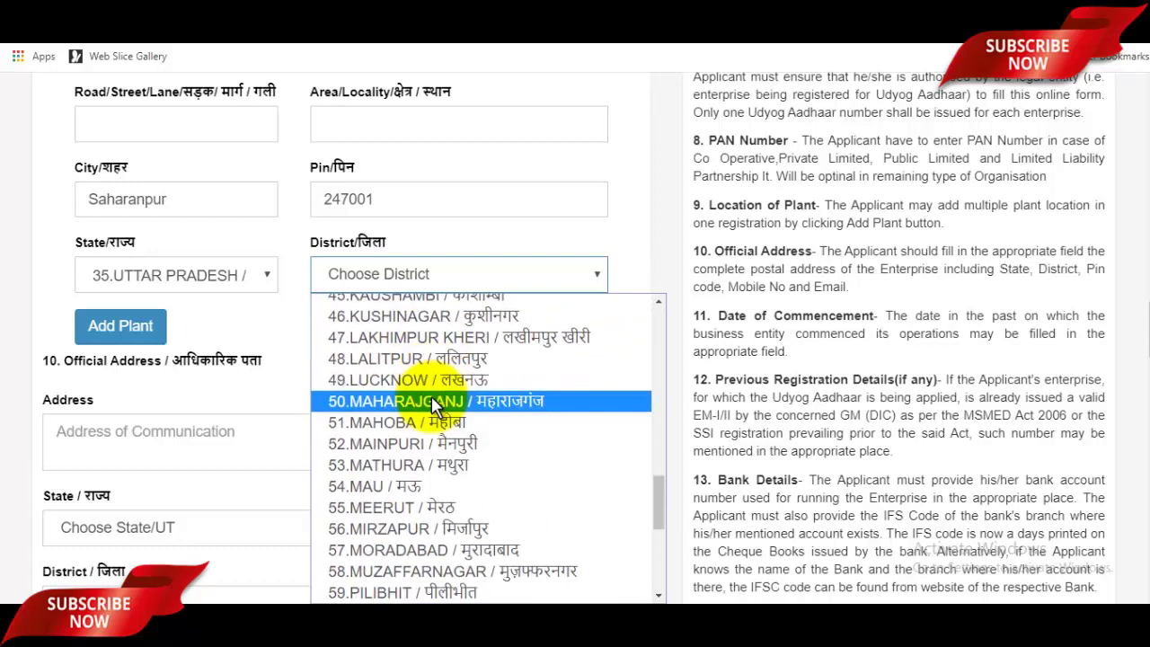
{"action": "scroll", "coordinate": [432, 397], "scroll_direction": "down", "scroll_amount": 5}
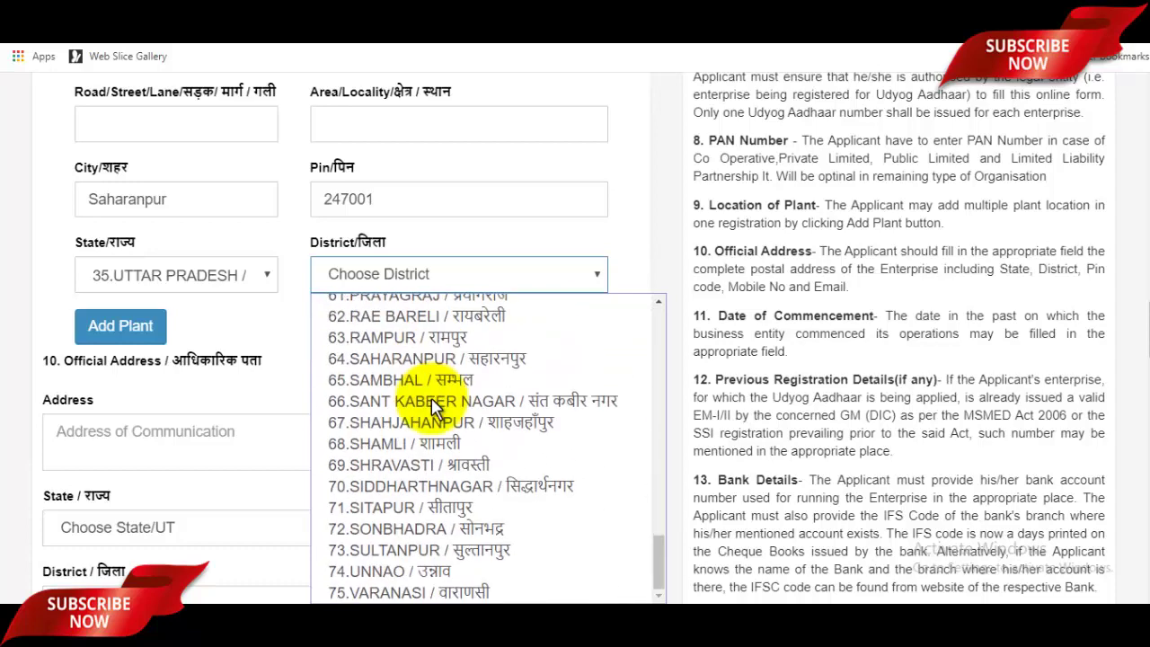
{"action": "left_click", "coordinate": [406, 360]}
{"action": "scroll", "coordinate": [411, 367], "scroll_direction": "down", "scroll_amount": 3}
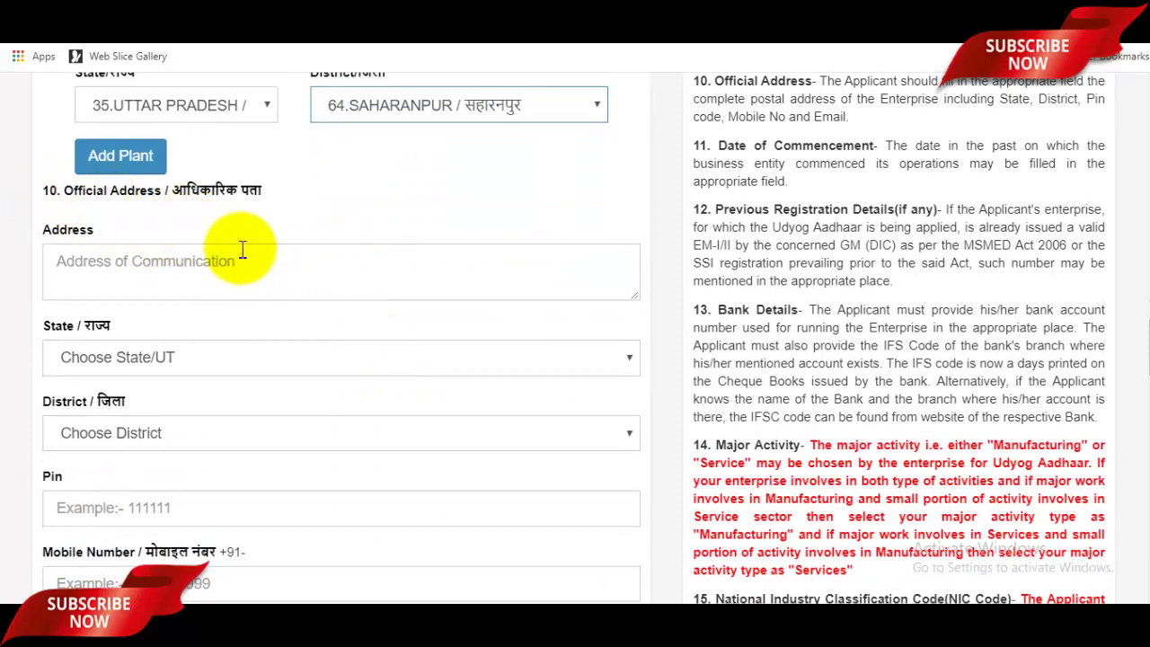
Step: Fill in the official address and set its State/UT to 35.UTTAR PRADESH
{"action": "left_click", "coordinate": [309, 276]}
{"action": "scroll", "coordinate": [310, 280], "scroll_direction": "up", "scroll_amount": 5}
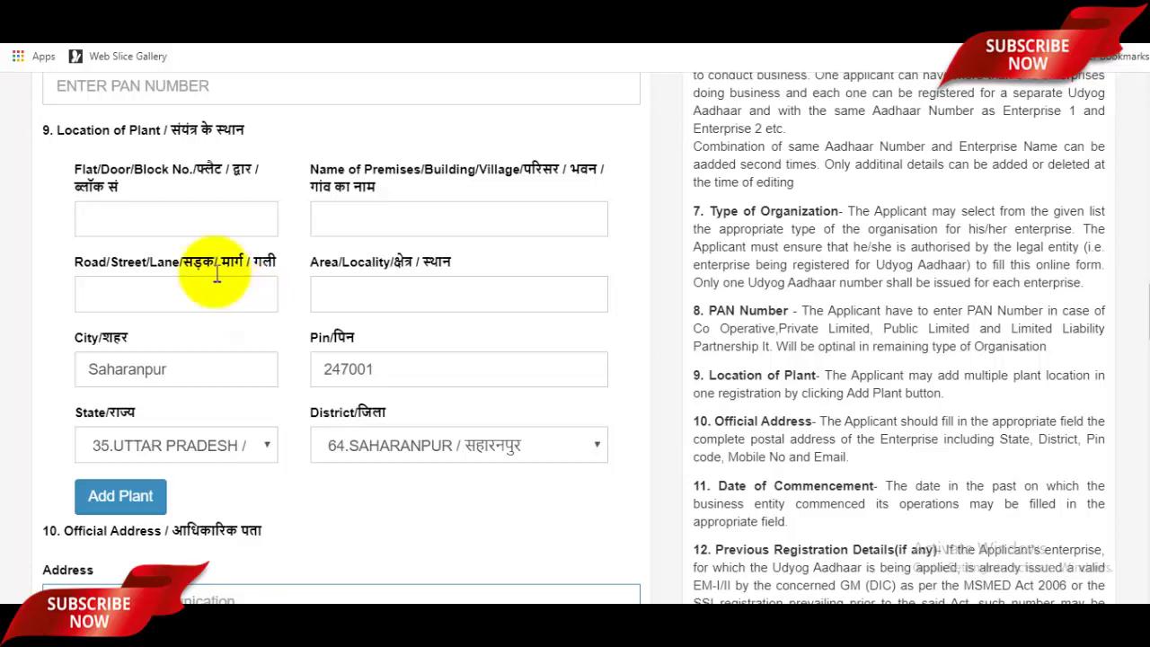
{"action": "scroll", "coordinate": [192, 226], "scroll_direction": "down", "scroll_amount": 4}
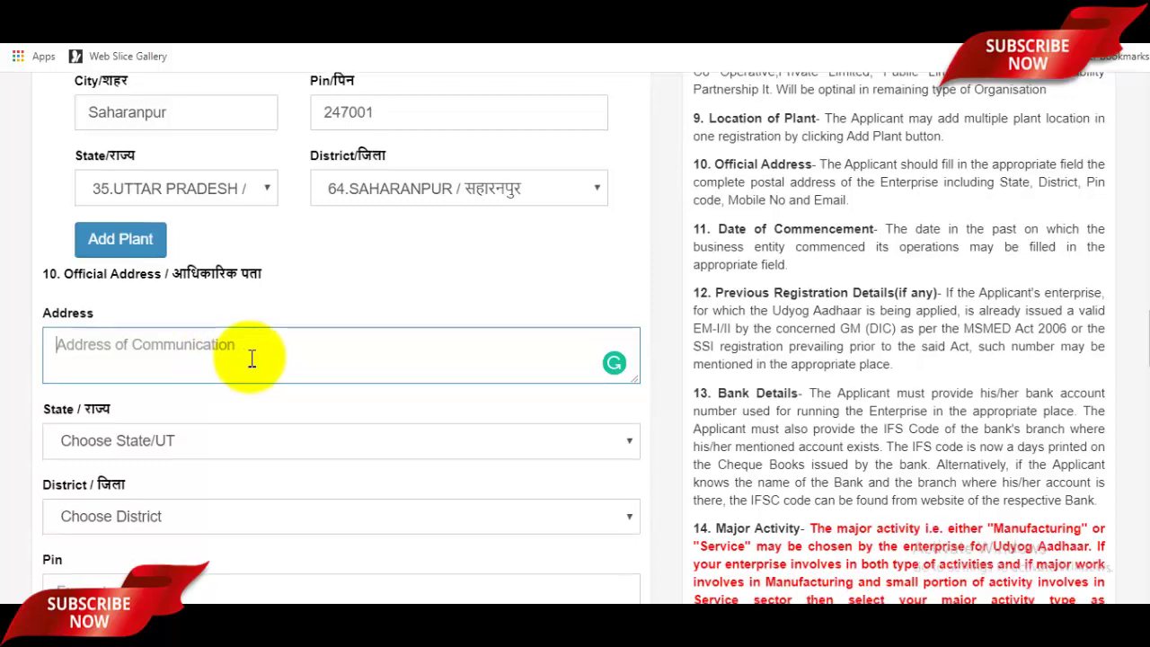
{"action": "scroll", "coordinate": [251, 357], "scroll_direction": "down", "scroll_amount": 3}
{"action": "left_click", "coordinate": [193, 280]}
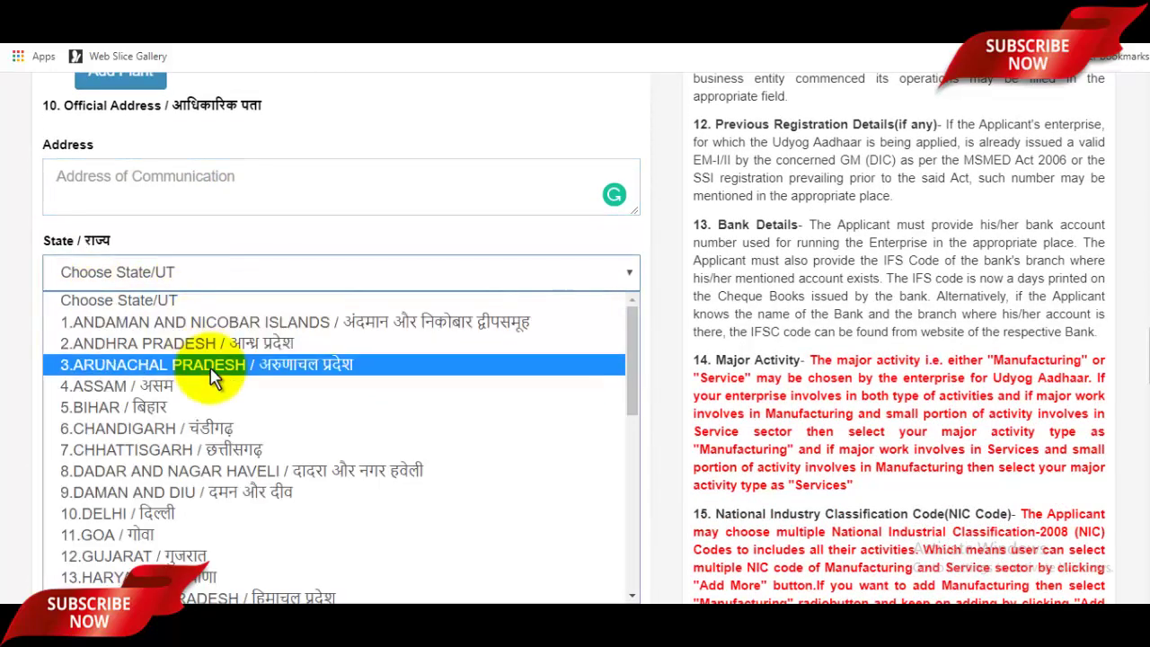
{"action": "scroll", "coordinate": [225, 398], "scroll_direction": "down", "scroll_amount": 5}
{"action": "left_click", "coordinate": [171, 548]}
{"action": "scroll", "coordinate": [270, 423], "scroll_direction": "down", "scroll_amount": 3}
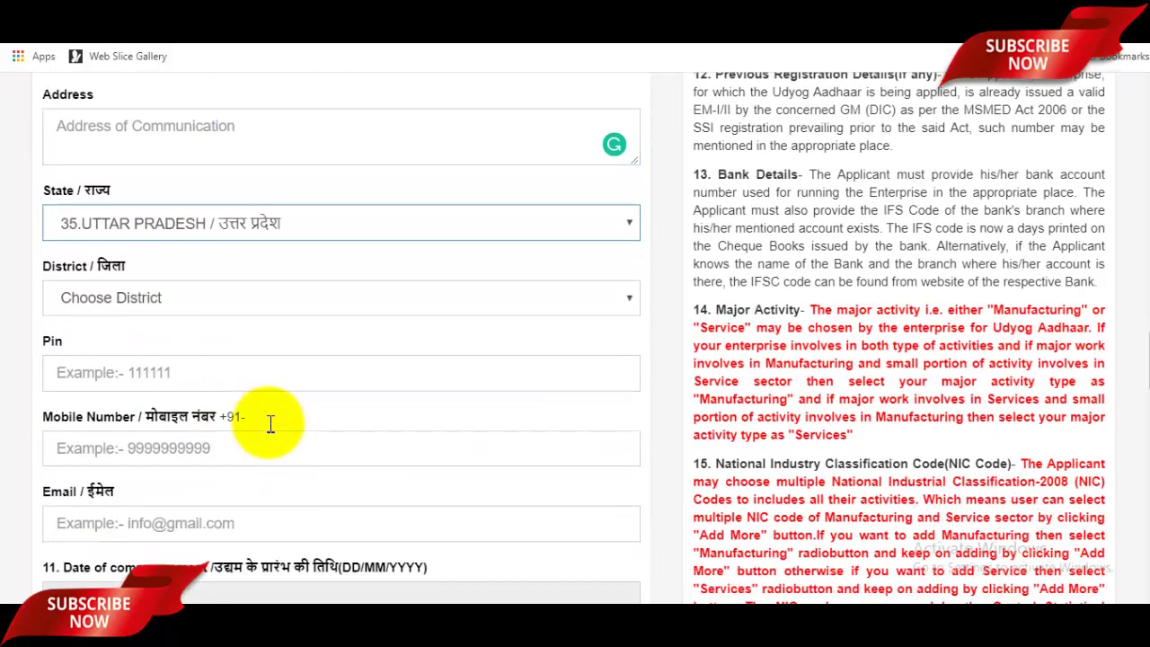
{"action": "scroll", "coordinate": [201, 257], "scroll_direction": "up", "scroll_amount": 1}
{"action": "scroll", "coordinate": [197, 305], "scroll_direction": "up", "scroll_amount": 3}
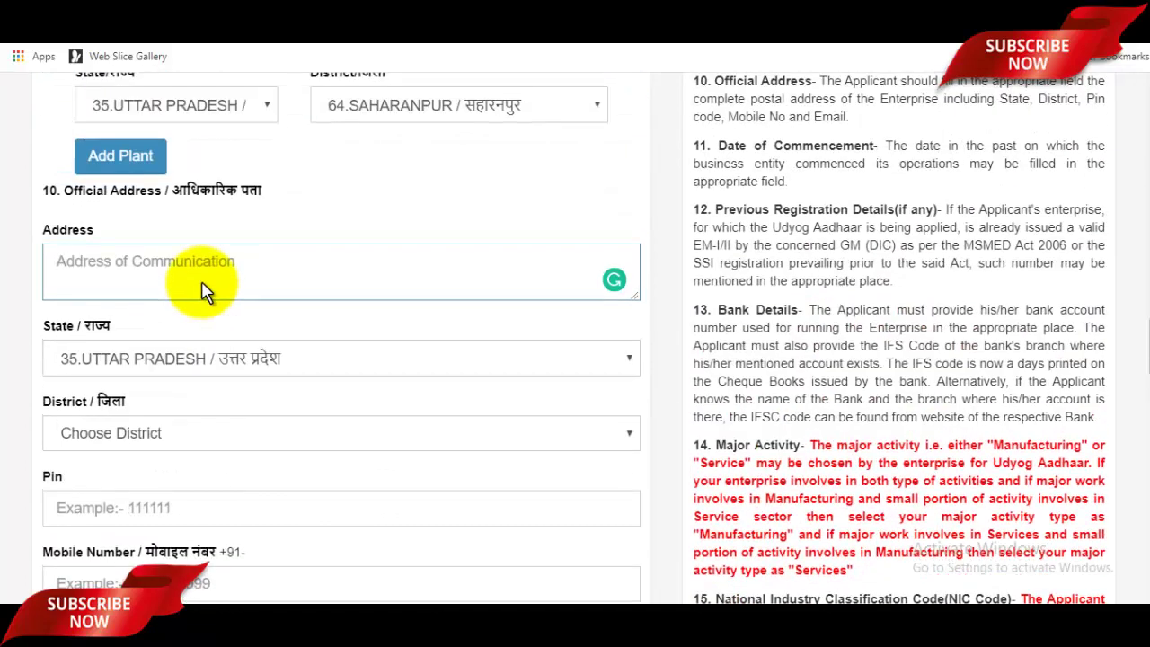
Step: Set the official address District to 64.SAHARANPUR and start entering its Pin code
{"action": "left_click", "coordinate": [177, 439]}
{"action": "scroll", "coordinate": [221, 295], "scroll_direction": "down", "scroll_amount": 13}
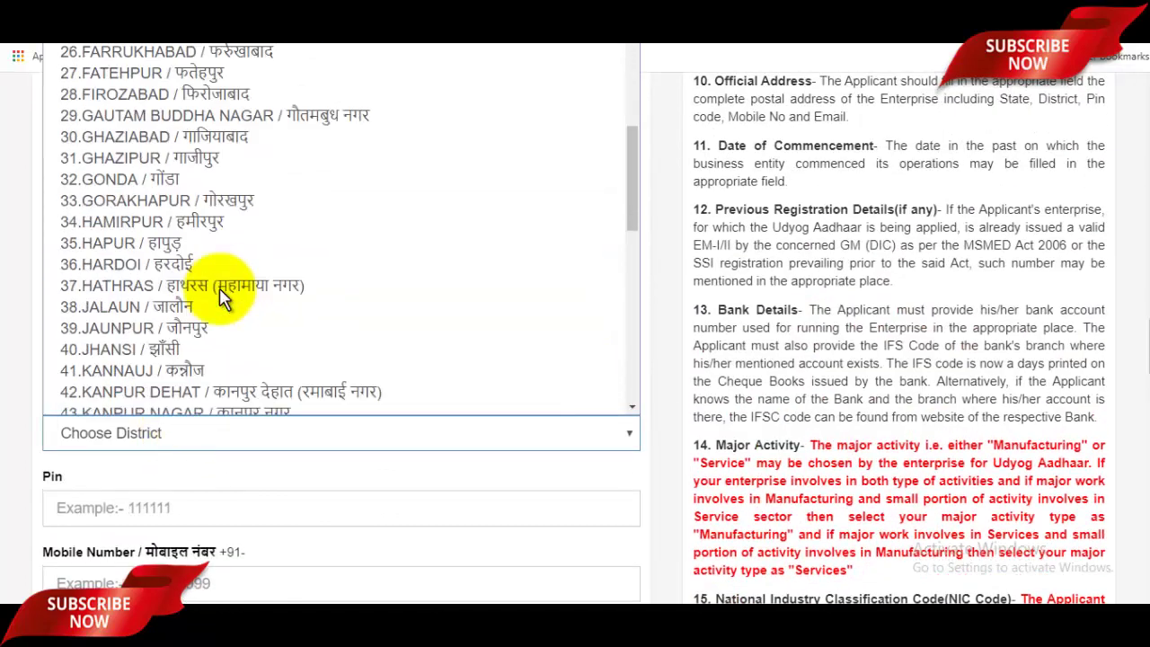
{"action": "scroll", "coordinate": [167, 220], "scroll_direction": "up", "scroll_amount": 2}
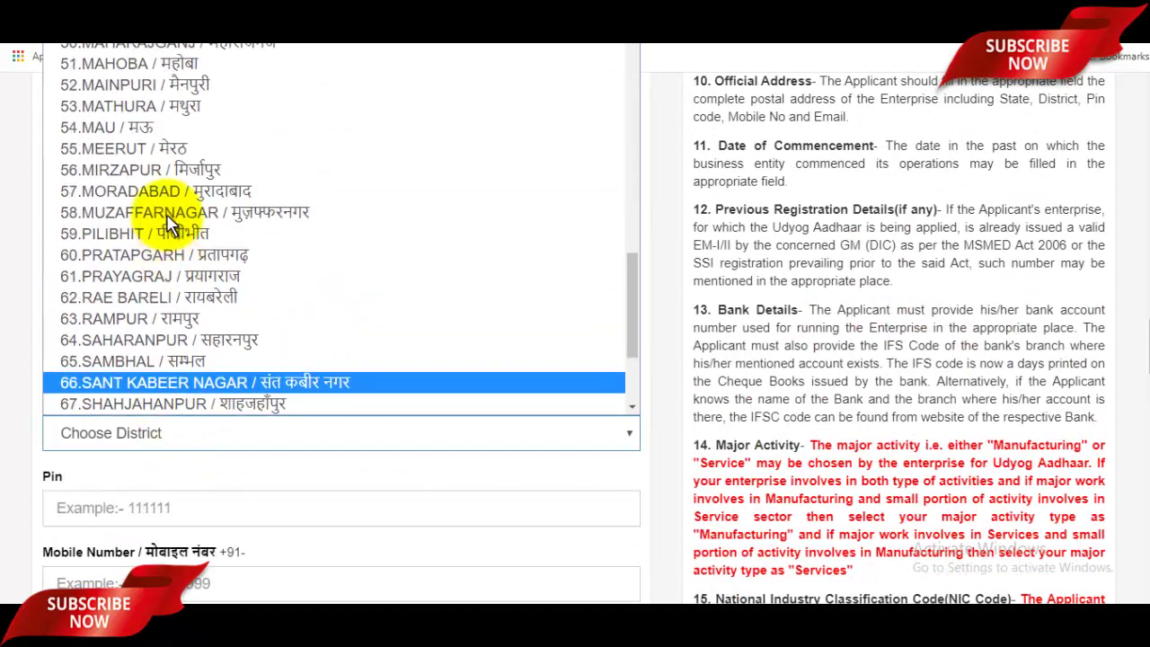
{"action": "scroll", "coordinate": [185, 260], "scroll_direction": "down", "scroll_amount": 2}
{"action": "left_click", "coordinate": [157, 170]}
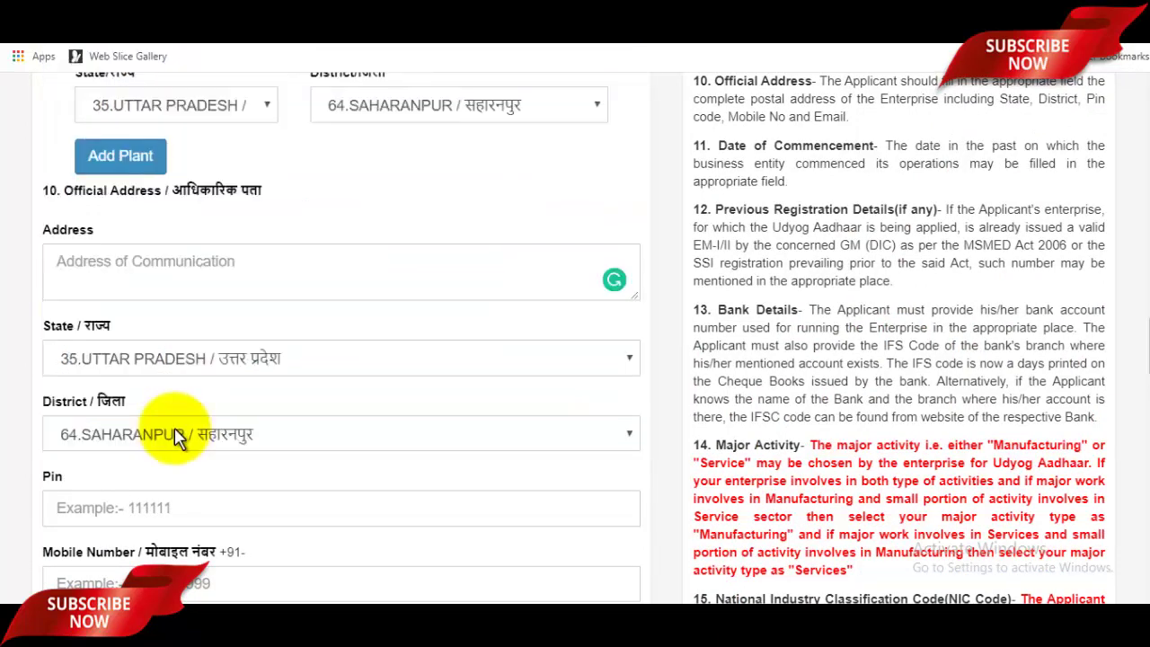
{"action": "scroll", "coordinate": [167, 431], "scroll_direction": "down", "scroll_amount": 1}
{"action": "left_click", "coordinate": [177, 427]}
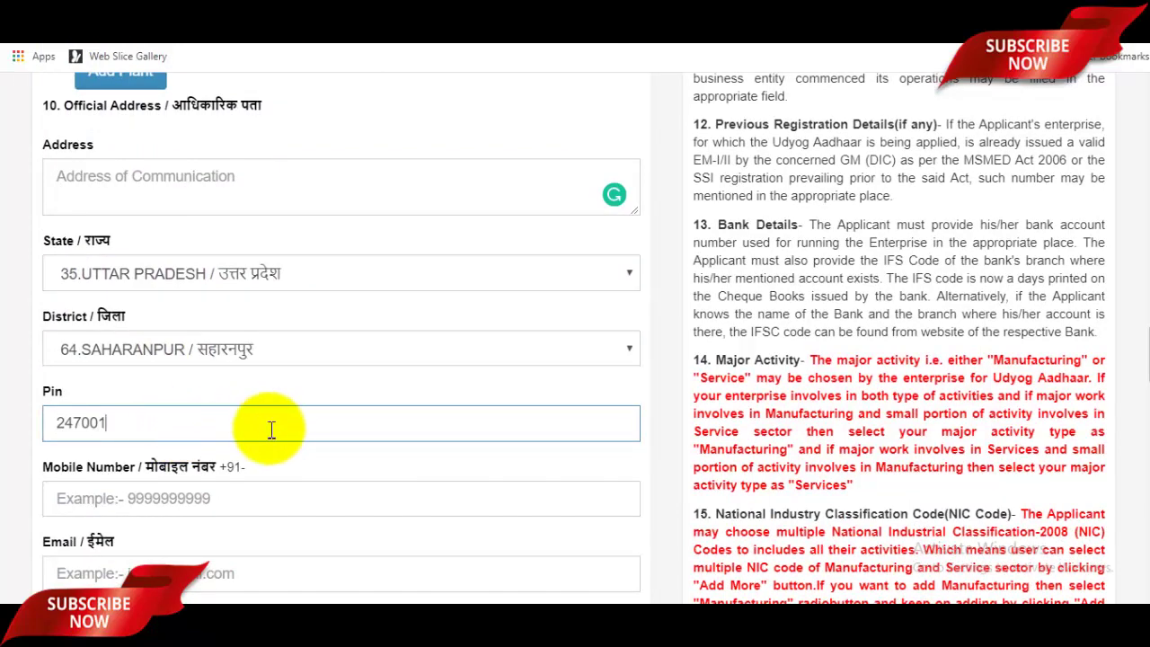
Step: Enter the applicant's e-mail address in the official address Email field
{"action": "scroll", "coordinate": [260, 413], "scroll_direction": "down", "scroll_amount": 2}
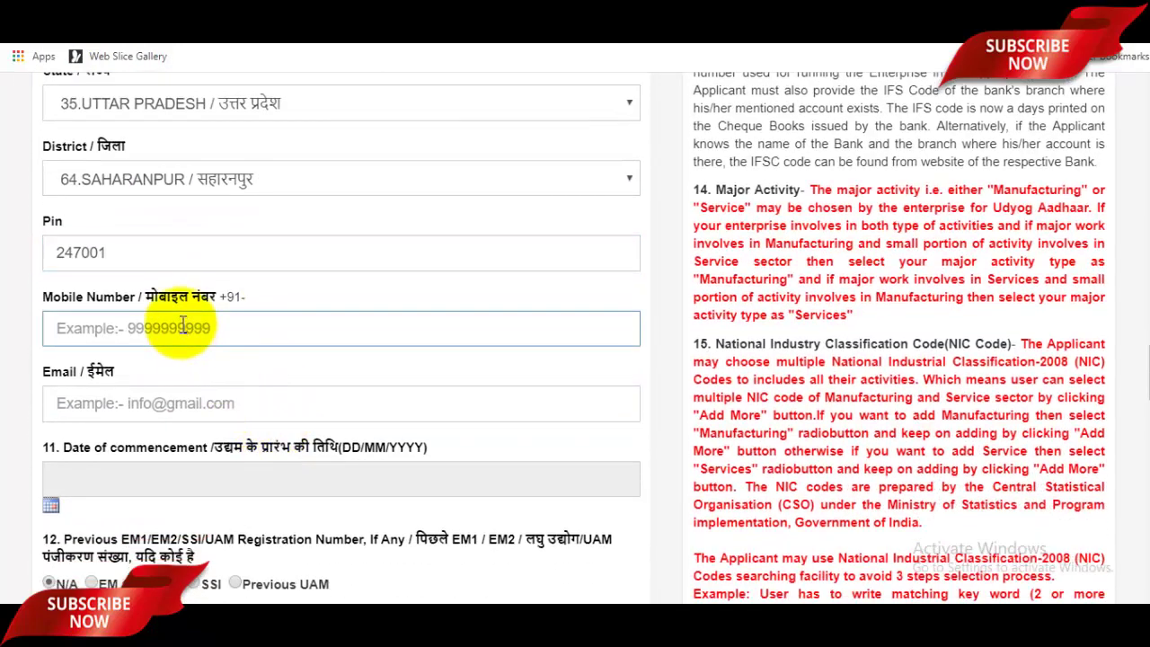
{"action": "left_click", "coordinate": [203, 402]}
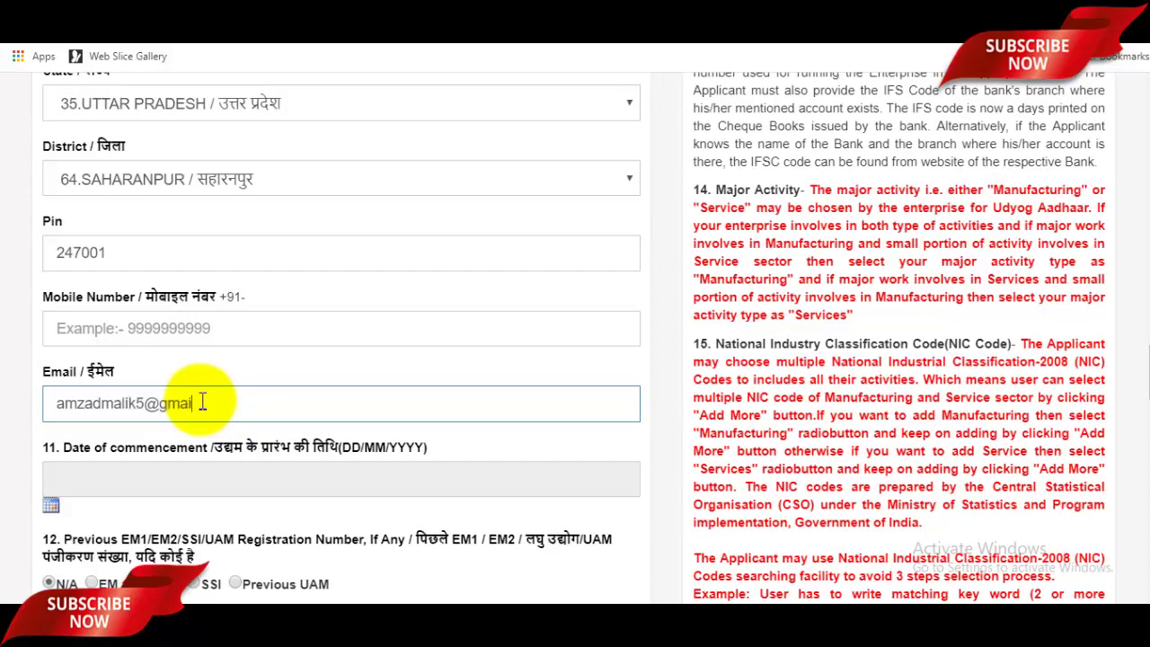
{"action": "scroll", "coordinate": [205, 402], "scroll_direction": "down", "scroll_amount": 3}
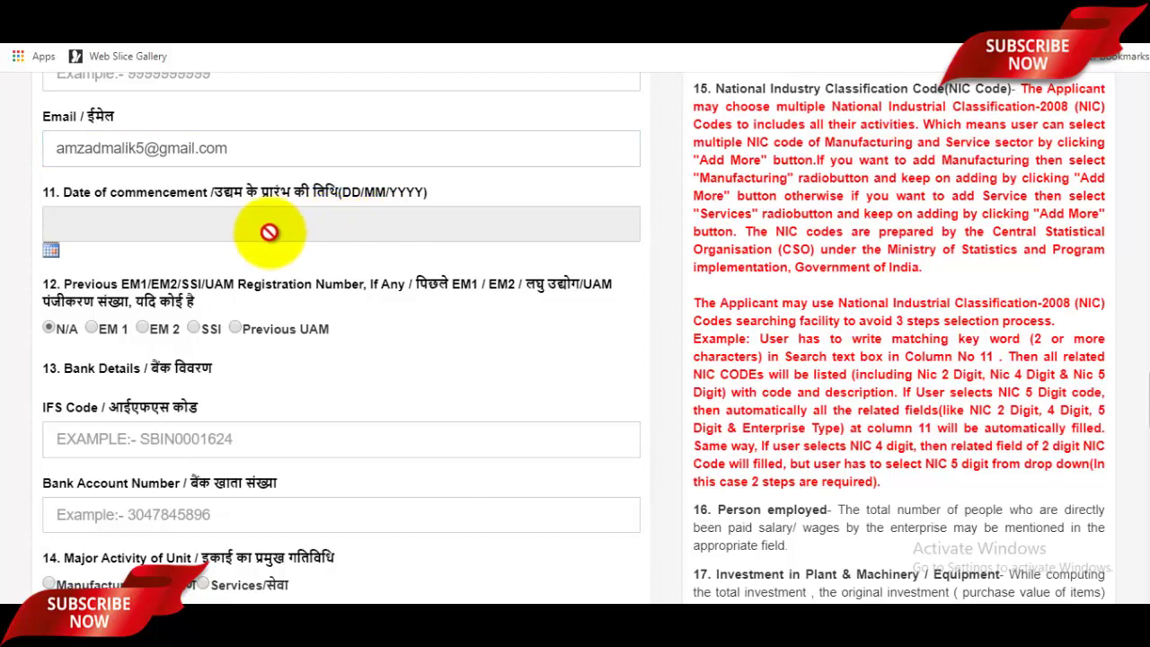
Step: Set the Date of commencement to 20/06/2013 with the calendar picker
{"action": "left_click", "coordinate": [66, 253]}
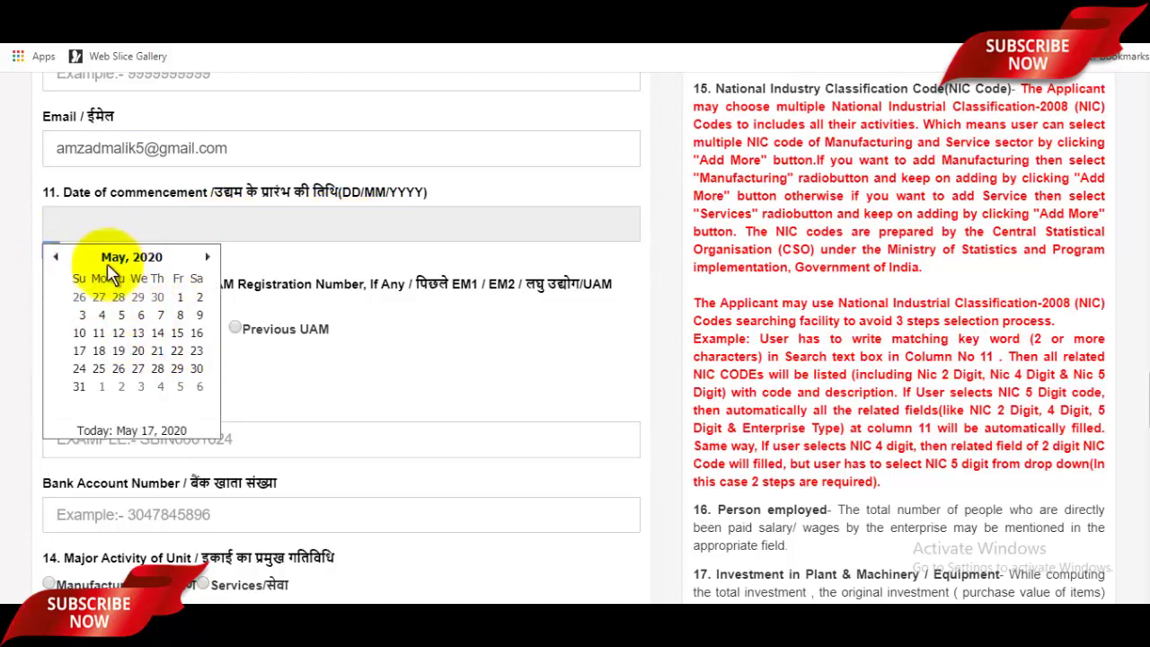
{"action": "left_click", "coordinate": [154, 261]}
{"action": "left_click", "coordinate": [139, 260]}
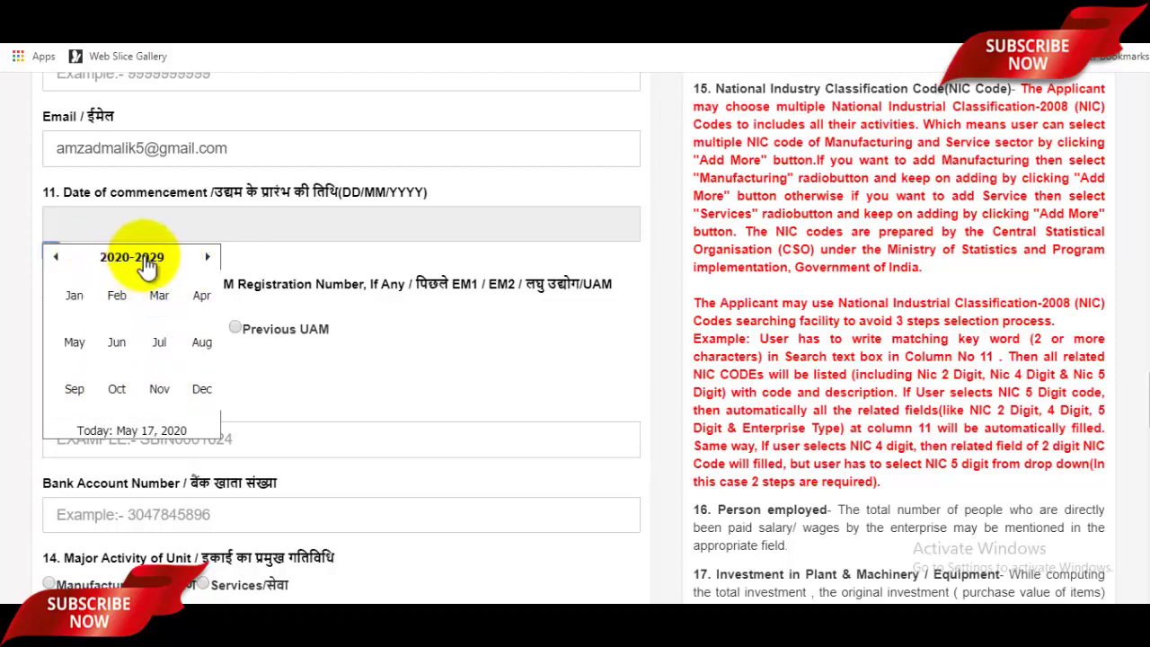
{"action": "left_click", "coordinate": [55, 257]}
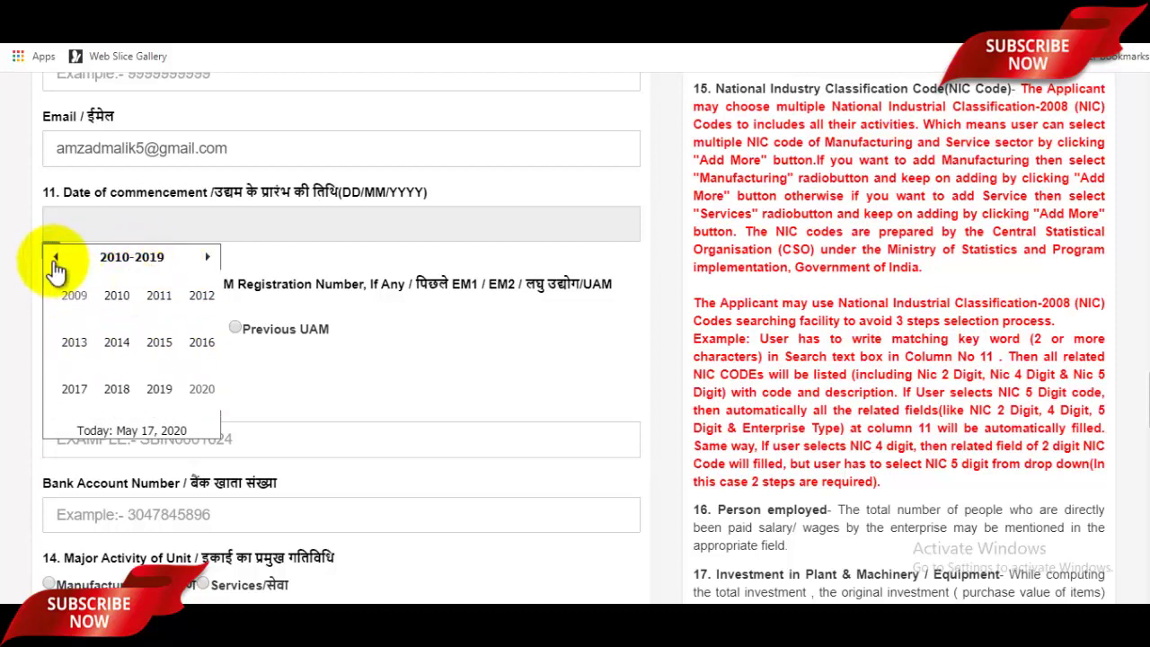
{"action": "left_click", "coordinate": [75, 342]}
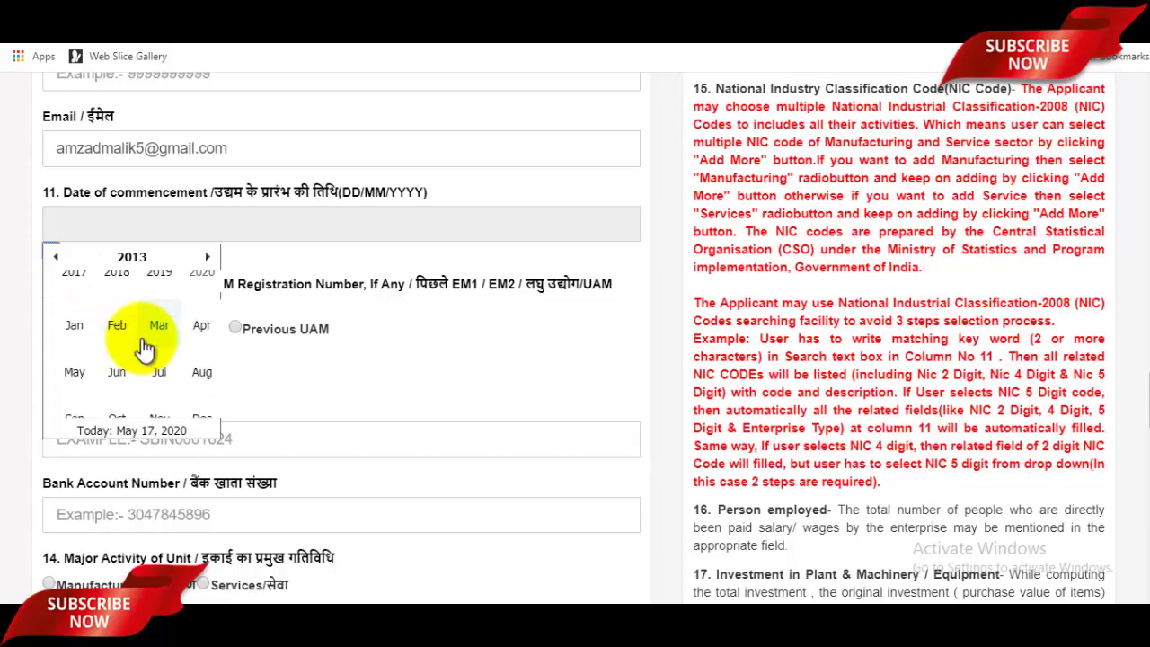
{"action": "left_click", "coordinate": [118, 343]}
{"action": "left_click", "coordinate": [157, 380]}
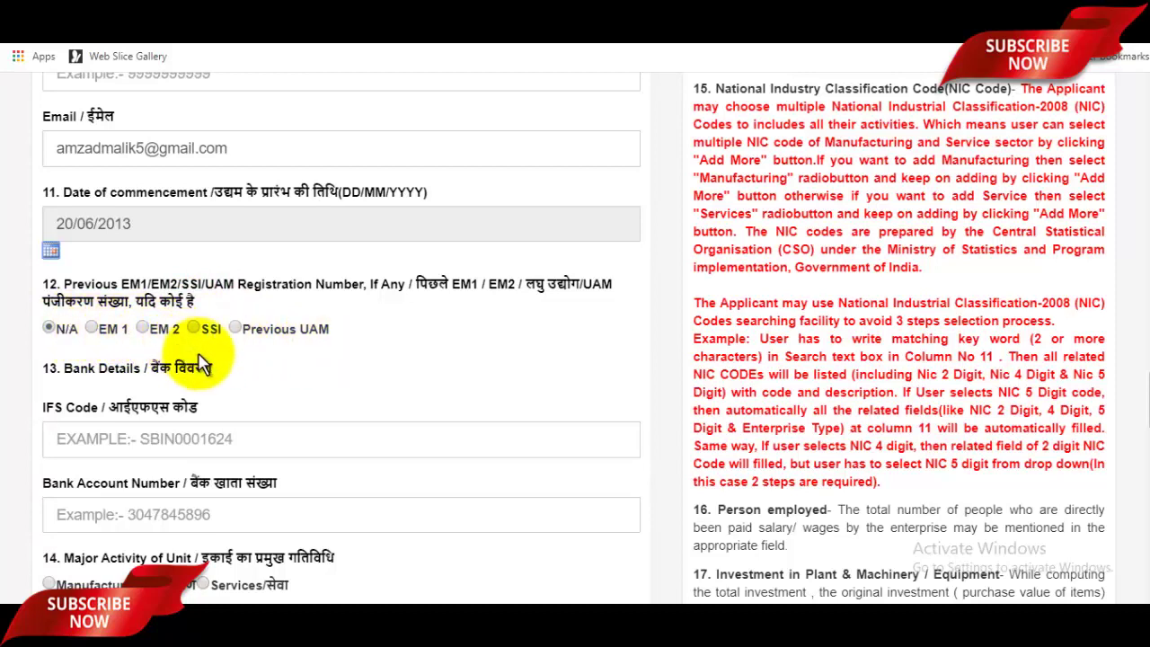
{"action": "scroll", "coordinate": [215, 396], "scroll_direction": "down", "scroll_amount": 1}
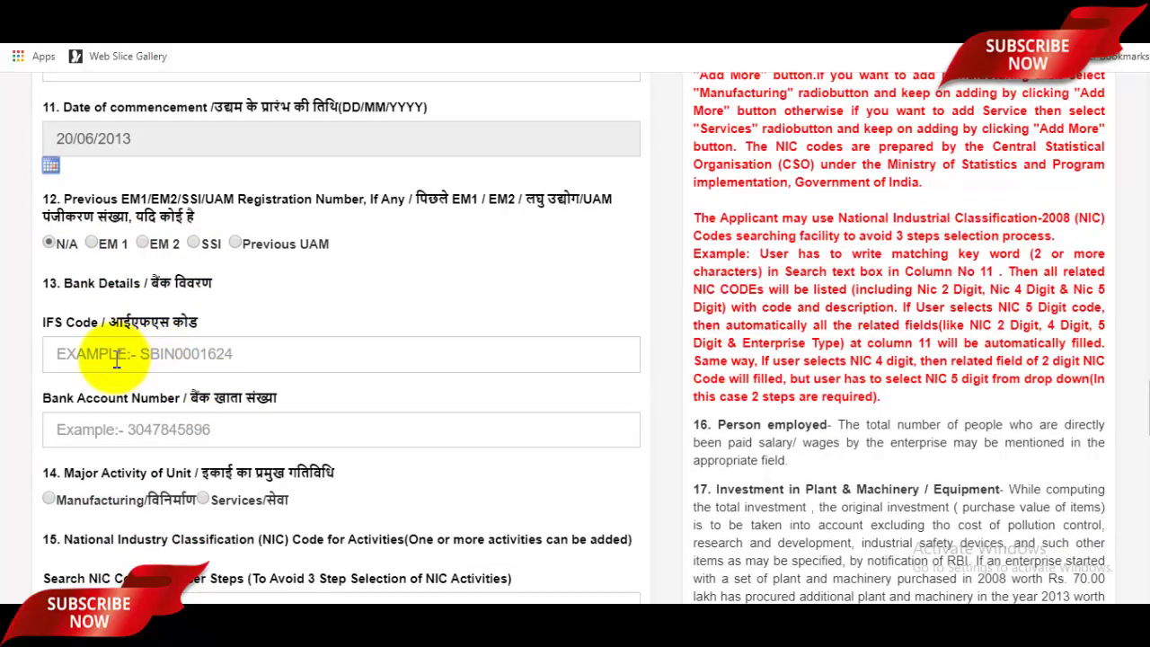
Step: Pass over the bank IFS code and account number fields and choose Services as Major Activity
{"action": "left_click", "coordinate": [108, 360]}
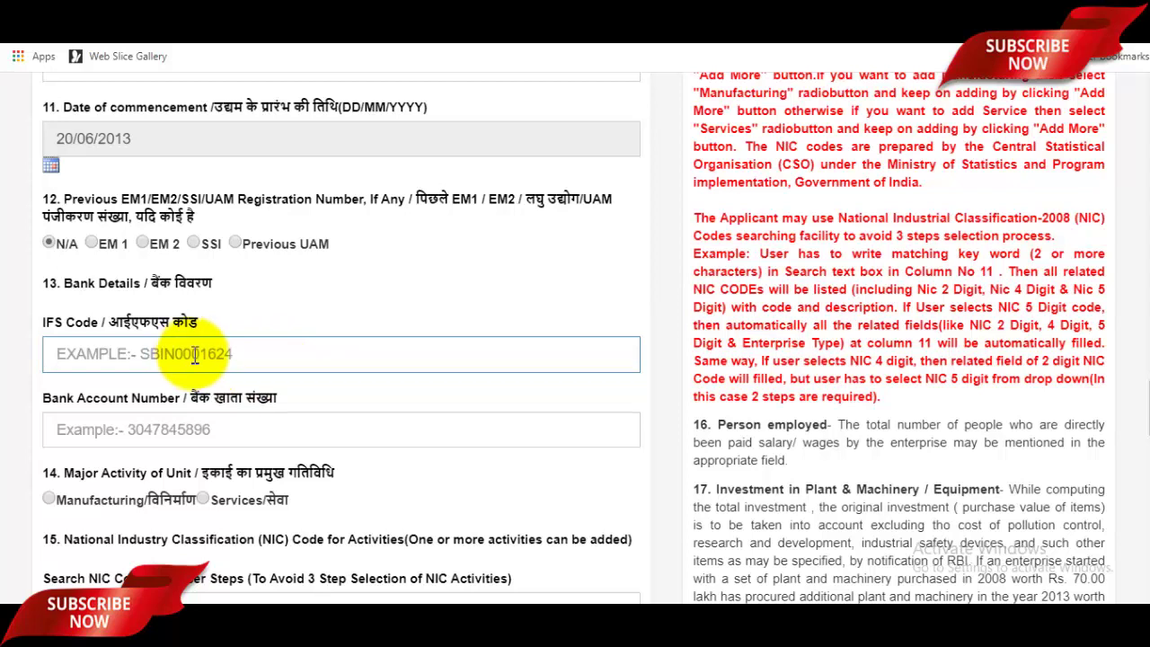
{"action": "scroll", "coordinate": [195, 354], "scroll_direction": "down", "scroll_amount": 1}
{"action": "left_click", "coordinate": [199, 344]}
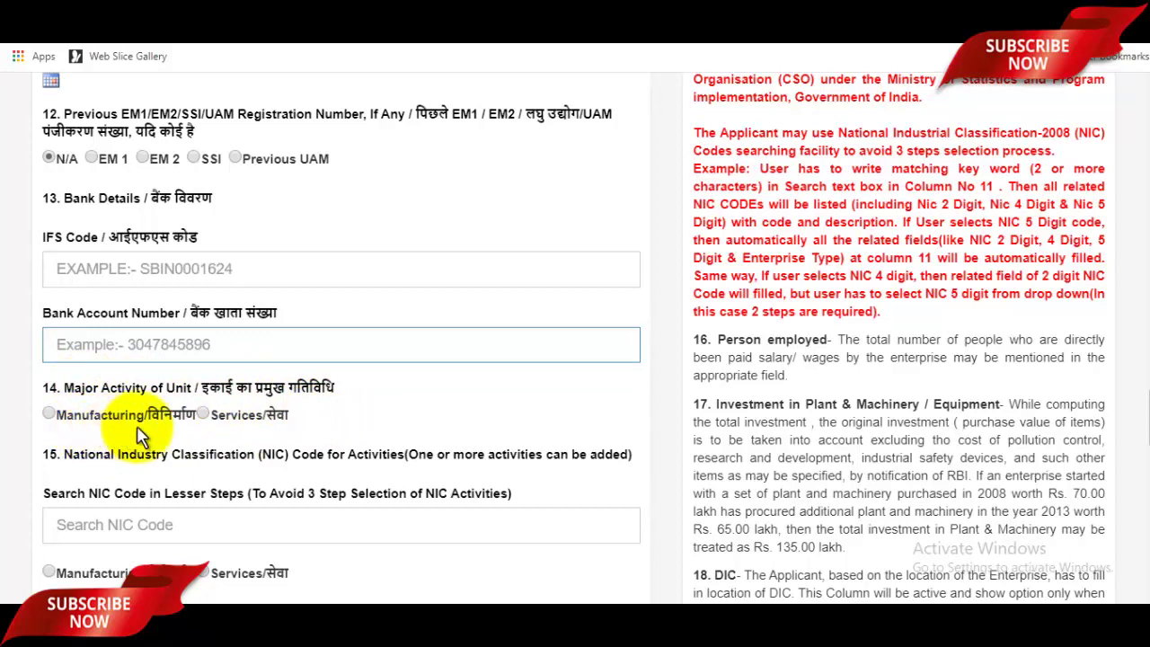
{"action": "left_click", "coordinate": [203, 415]}
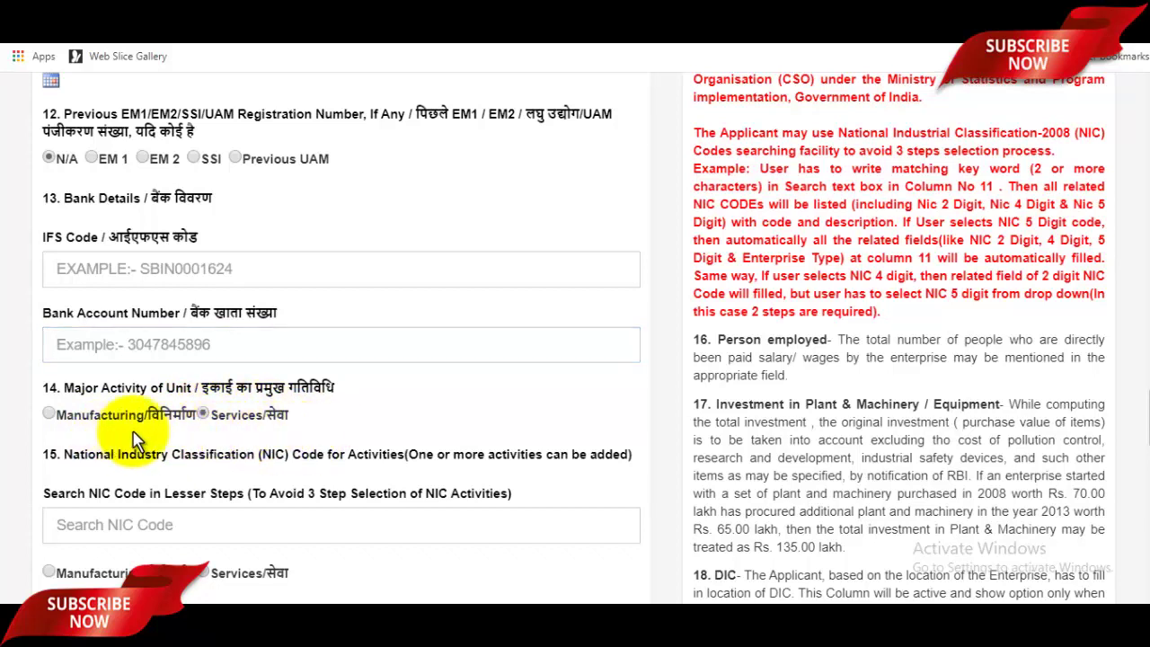
{"action": "scroll", "coordinate": [135, 441], "scroll_direction": "down", "scroll_amount": 1}
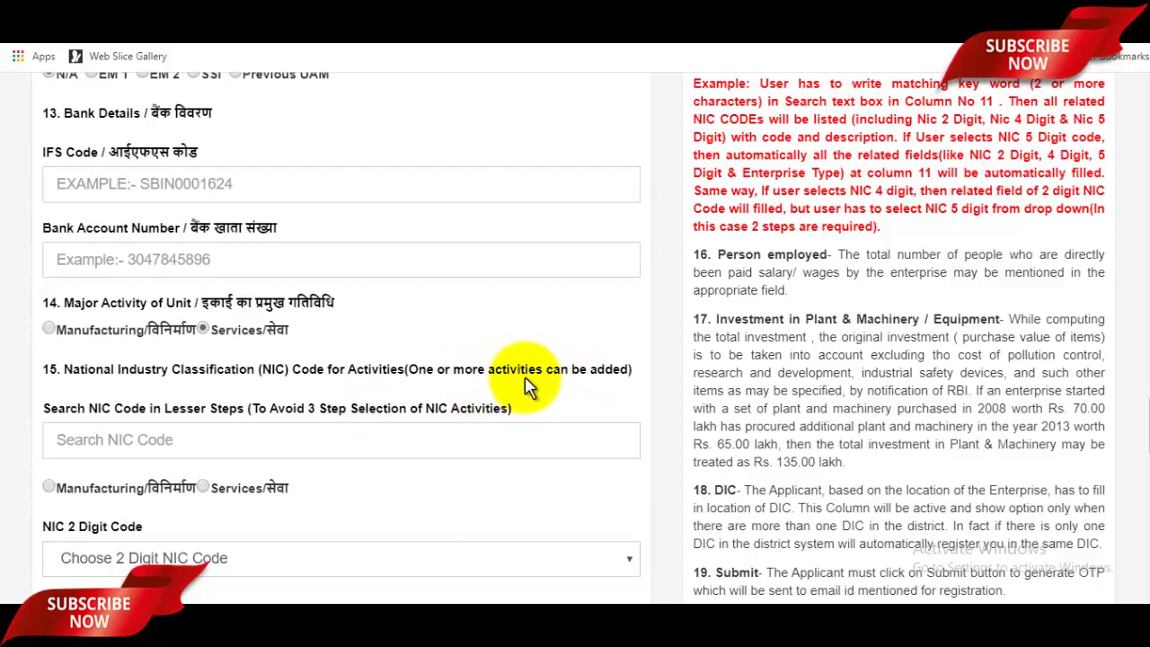
Step: Type a code in the Search NIC Code box and trim it to 5
{"action": "left_click", "coordinate": [124, 440]}
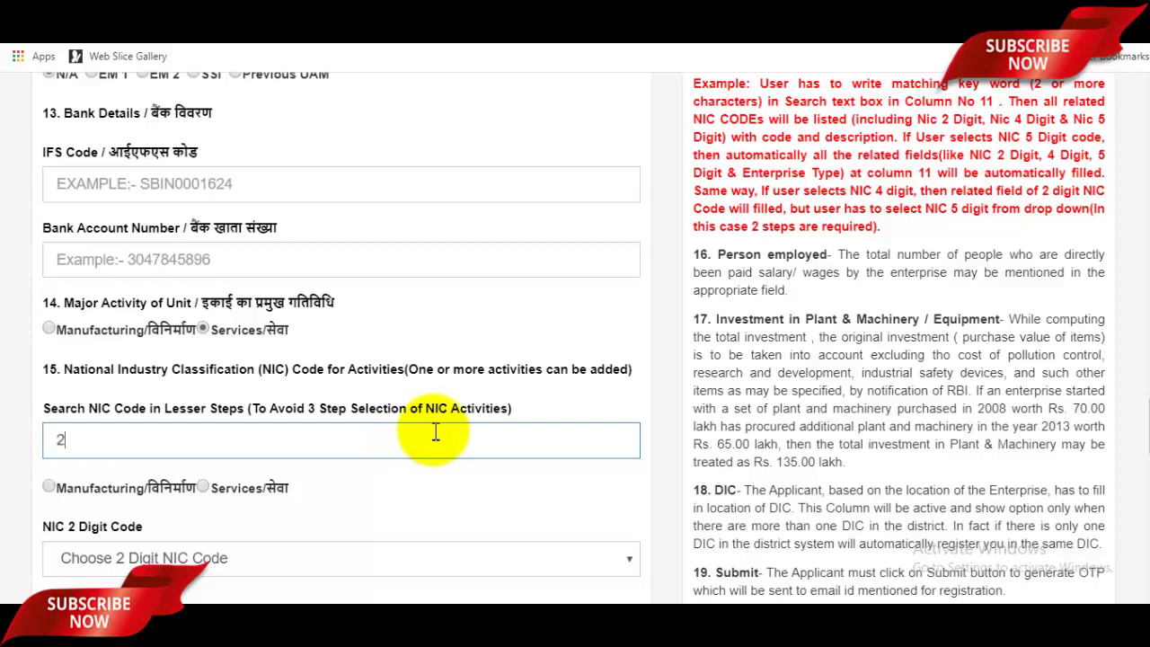
{"action": "key", "text": "BackSpace"}
{"action": "key", "text": "BackSpace"}
{"action": "type", "text": "52"}
{"action": "scroll", "coordinate": [297, 405], "scroll_direction": "down", "scroll_amount": 1}
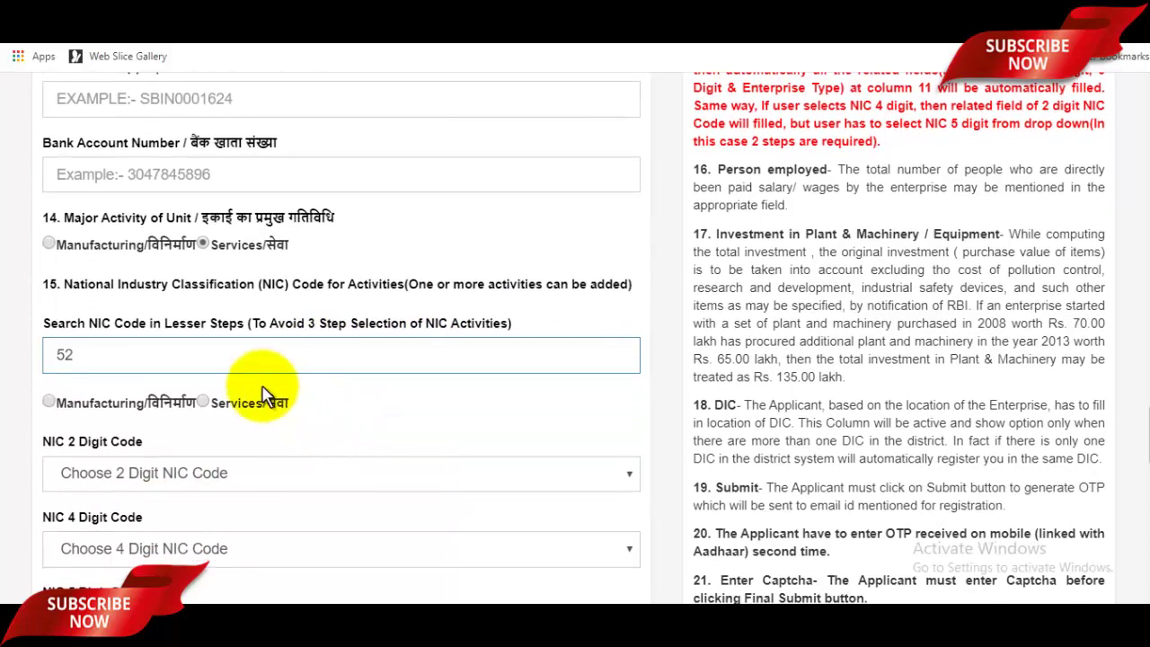
{"action": "key", "text": "BackSpace"}
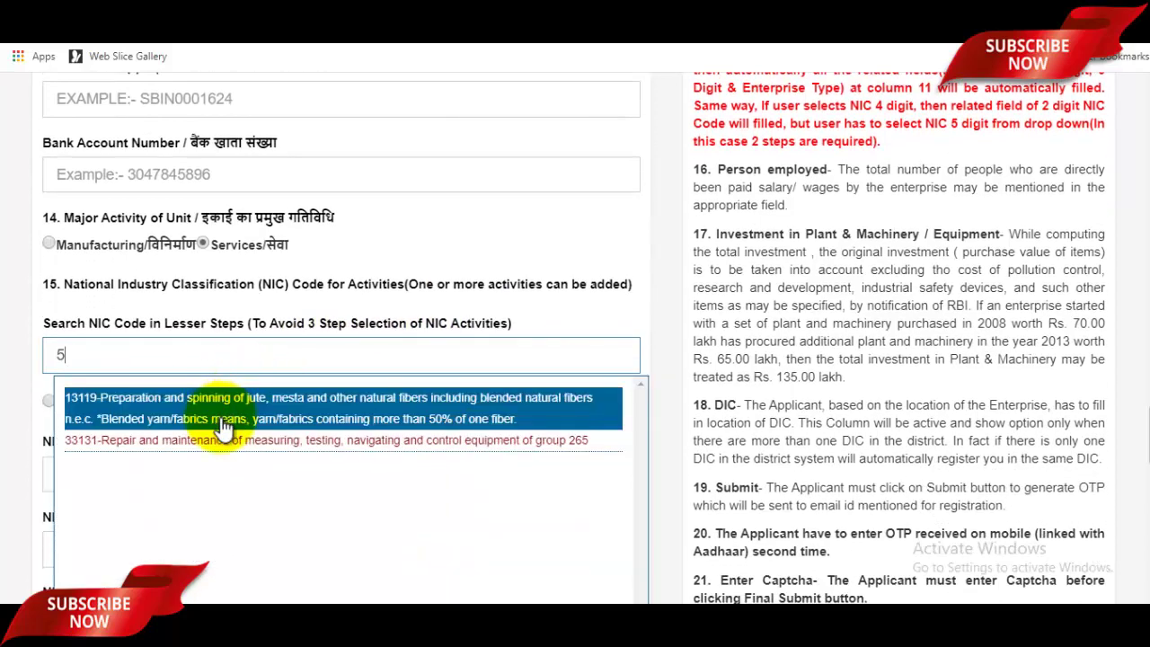
Step: Switch to the NIC 2008 PDF and scroll from the cover to the Detailed Structure tables
{"action": "left_click", "coordinate": [486, 32]}
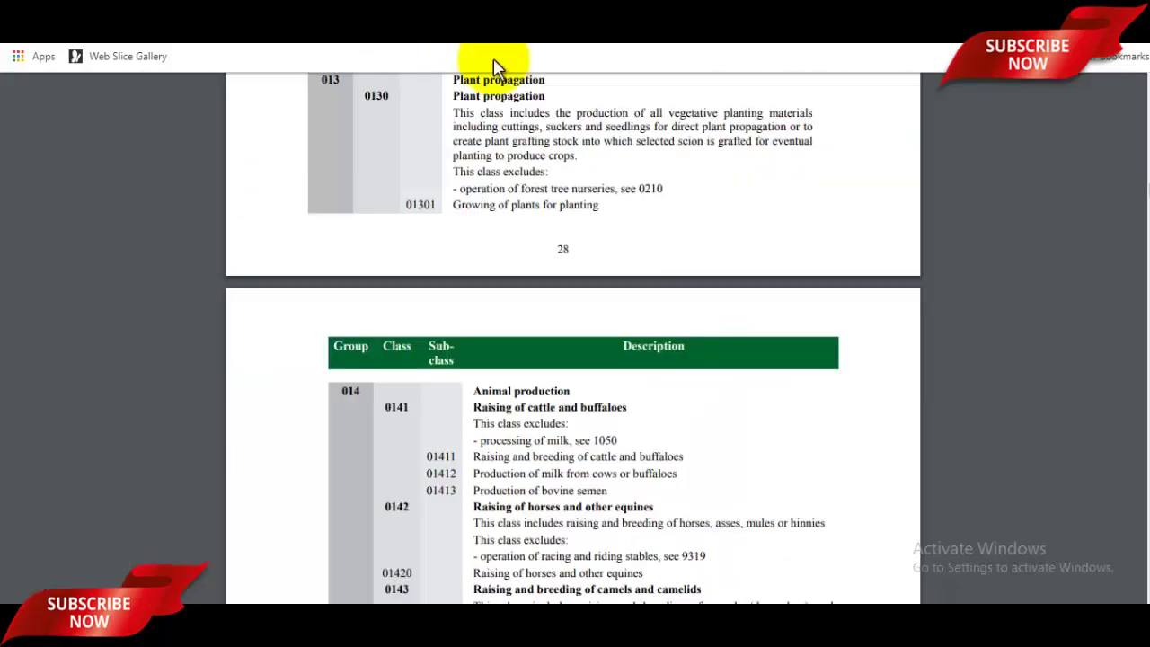
{"action": "left_click_drag", "start_coordinate": [1131, 230], "coordinate": [1138, 112]}
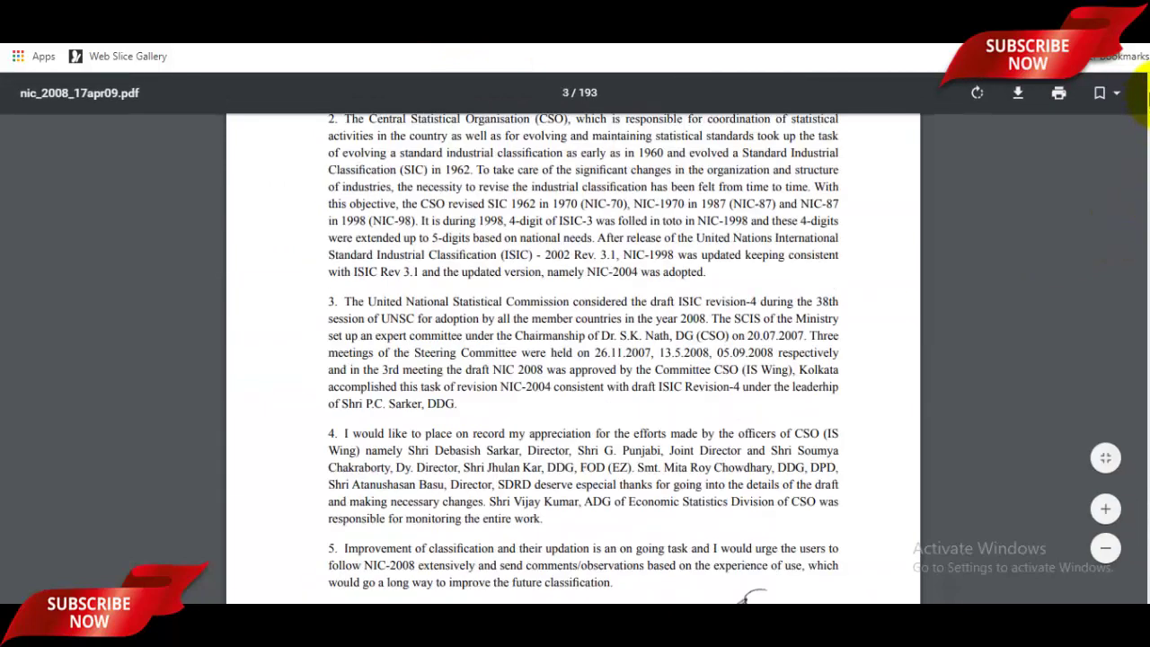
{"action": "scroll", "coordinate": [698, 298], "scroll_direction": "up", "scroll_amount": 5}
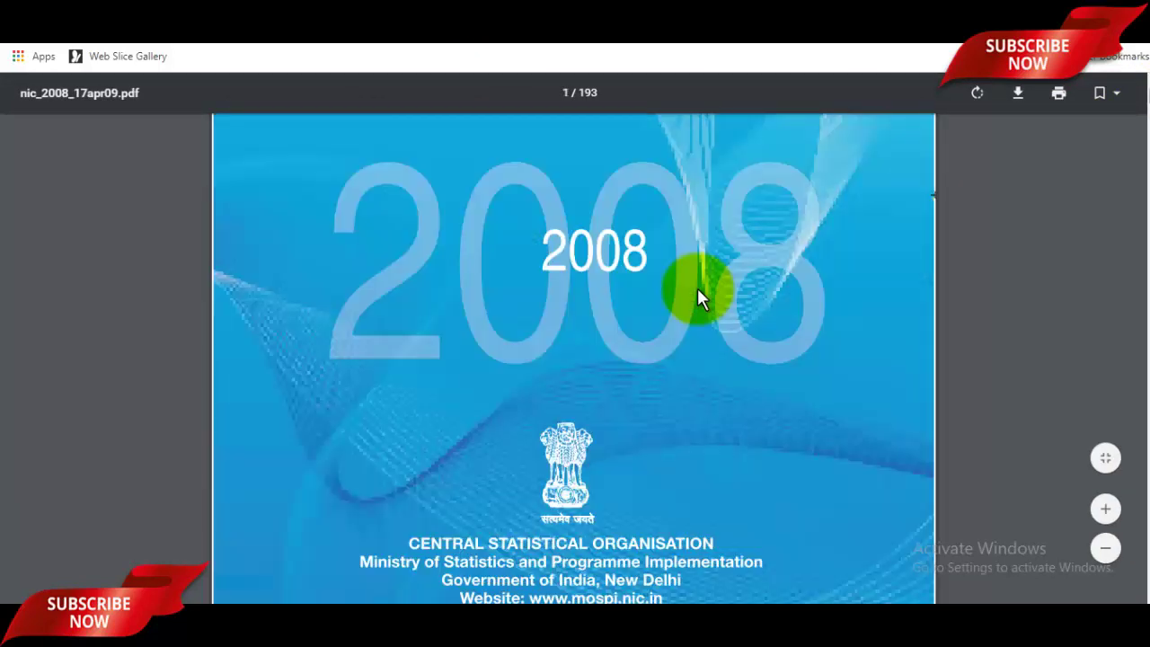
{"action": "scroll", "coordinate": [699, 297], "scroll_direction": "down", "scroll_amount": 4}
{"action": "scroll", "coordinate": [629, 378], "scroll_direction": "down", "scroll_amount": 2}
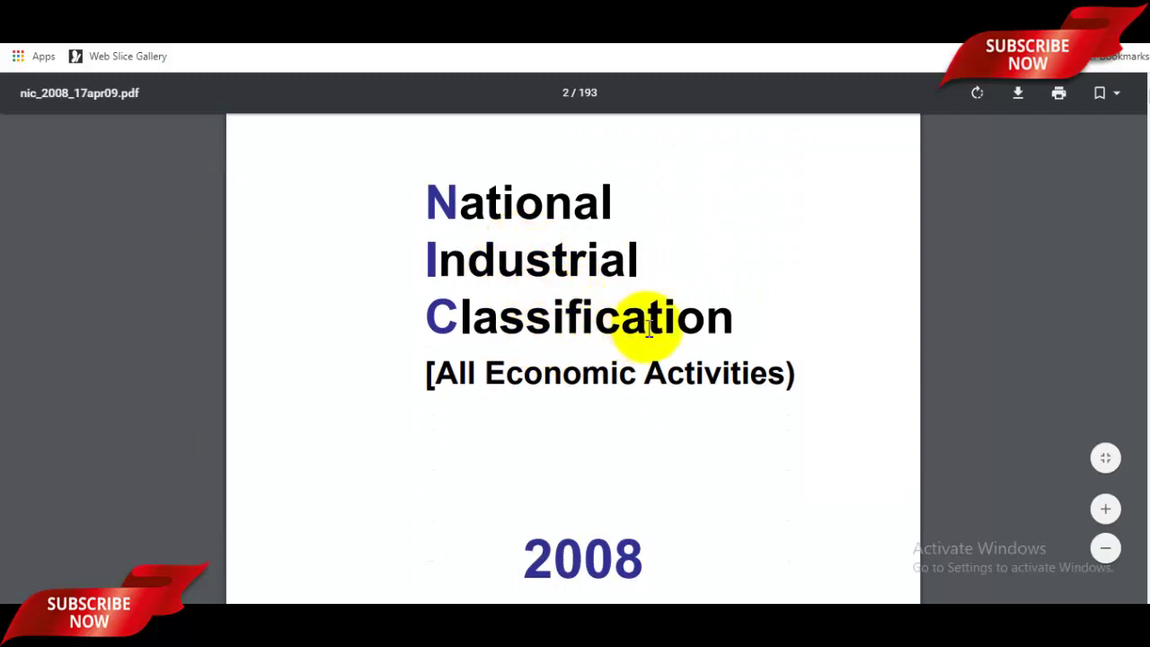
{"action": "scroll", "coordinate": [645, 349], "scroll_direction": "down", "scroll_amount": 15}
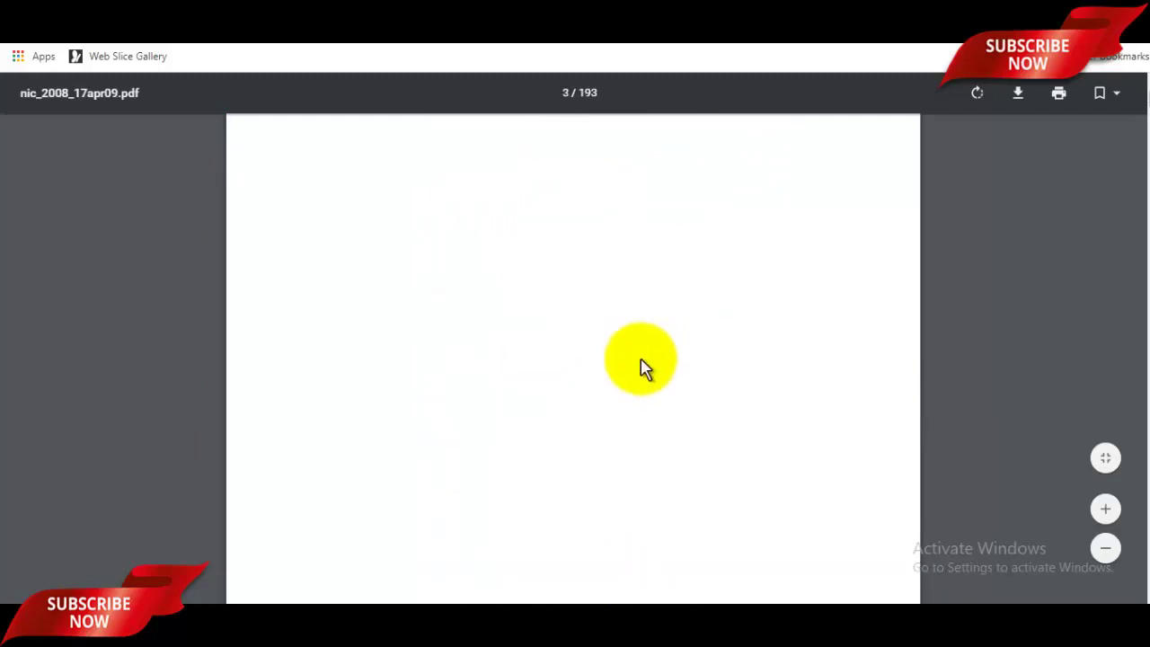
{"action": "scroll", "coordinate": [642, 377], "scroll_direction": "down", "scroll_amount": 20}
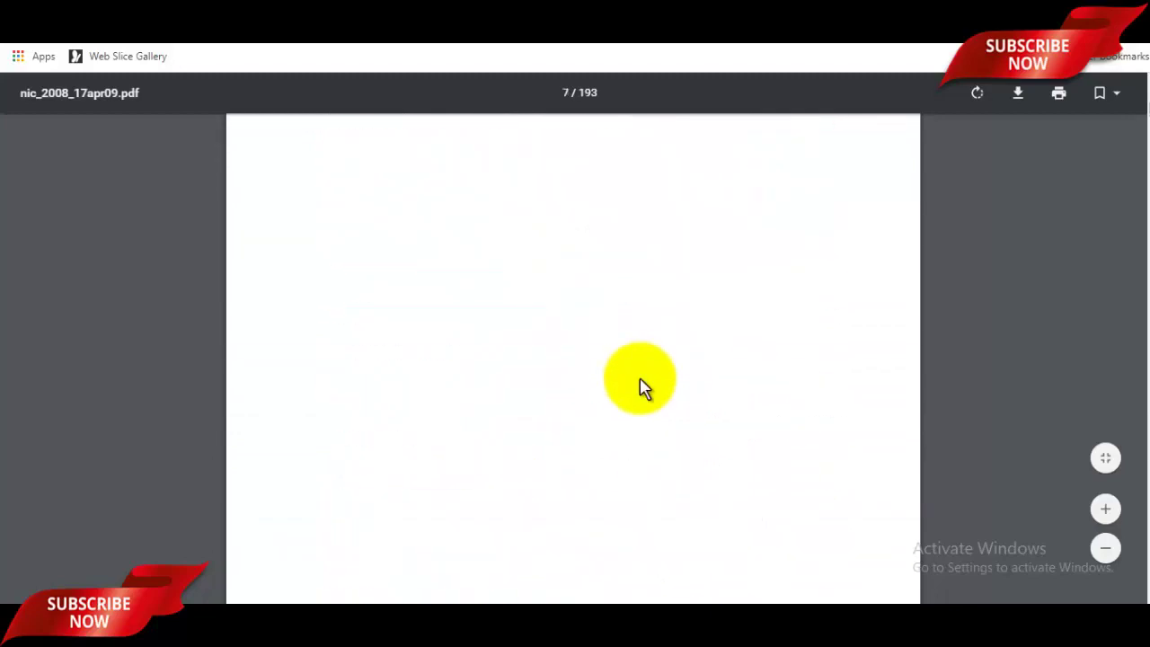
{"action": "scroll", "coordinate": [642, 391], "scroll_direction": "down", "scroll_amount": 15}
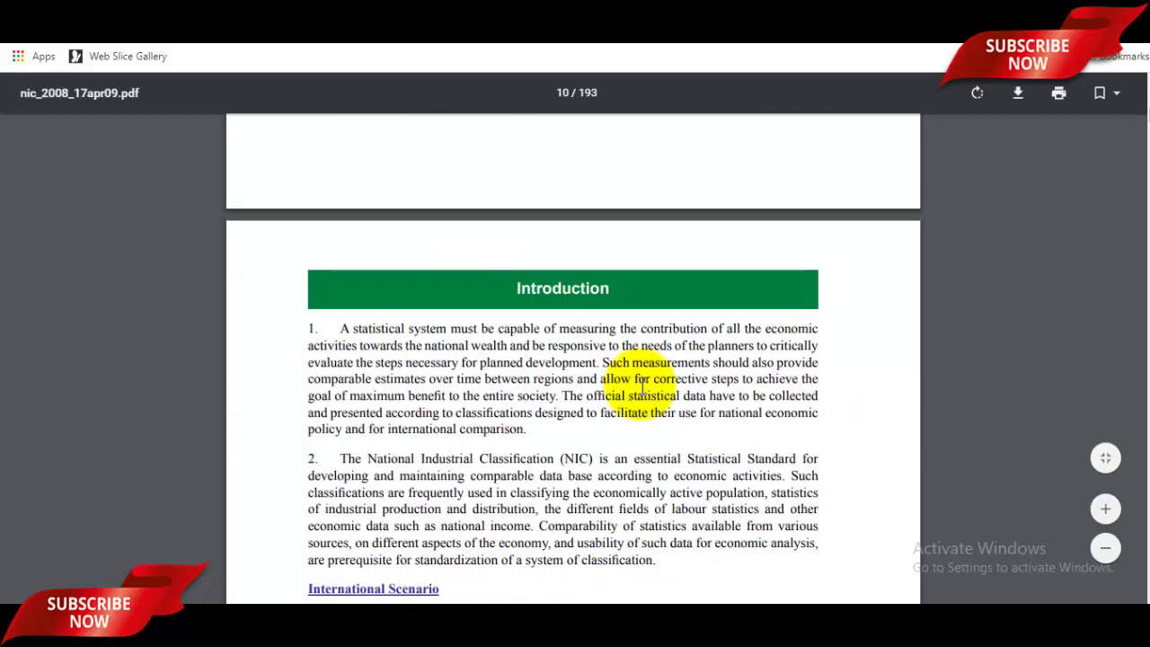
{"action": "scroll", "coordinate": [642, 387], "scroll_direction": "down", "scroll_amount": 20}
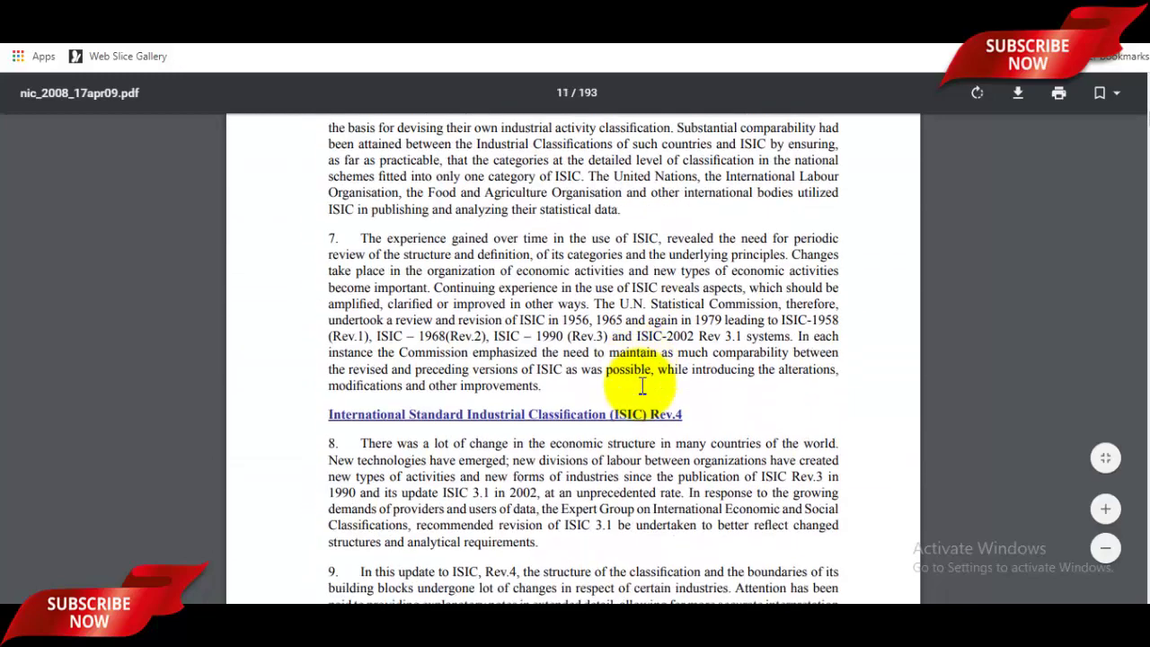
{"action": "scroll", "coordinate": [643, 386], "scroll_direction": "down", "scroll_amount": 20}
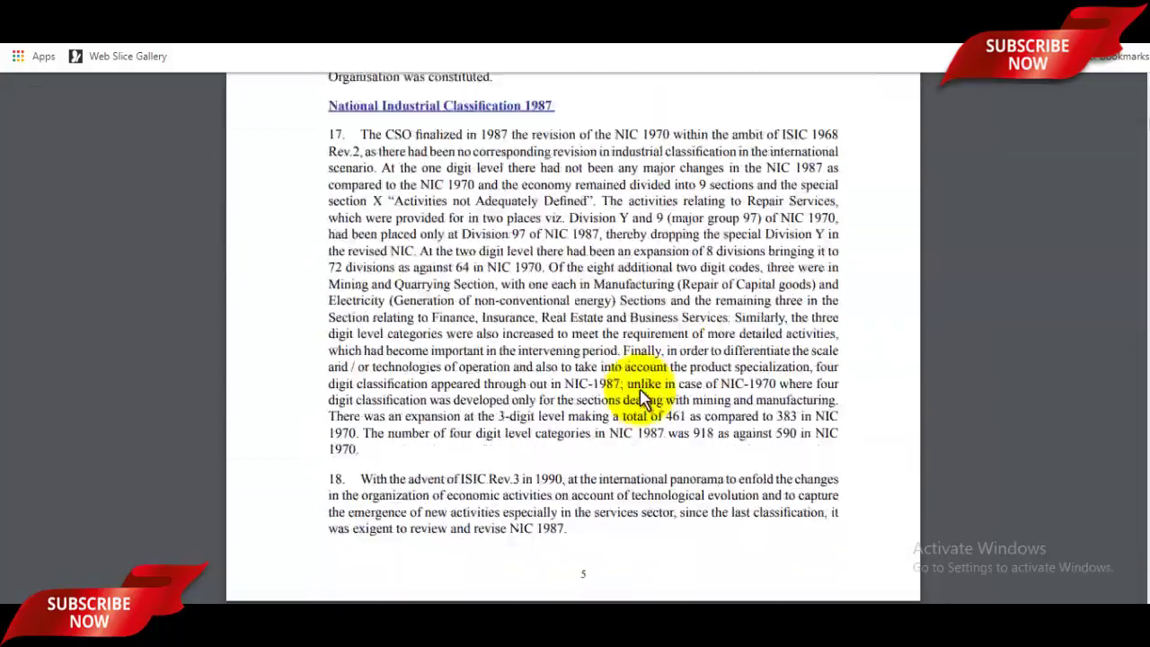
{"action": "scroll", "coordinate": [643, 391], "scroll_direction": "down", "scroll_amount": 20}
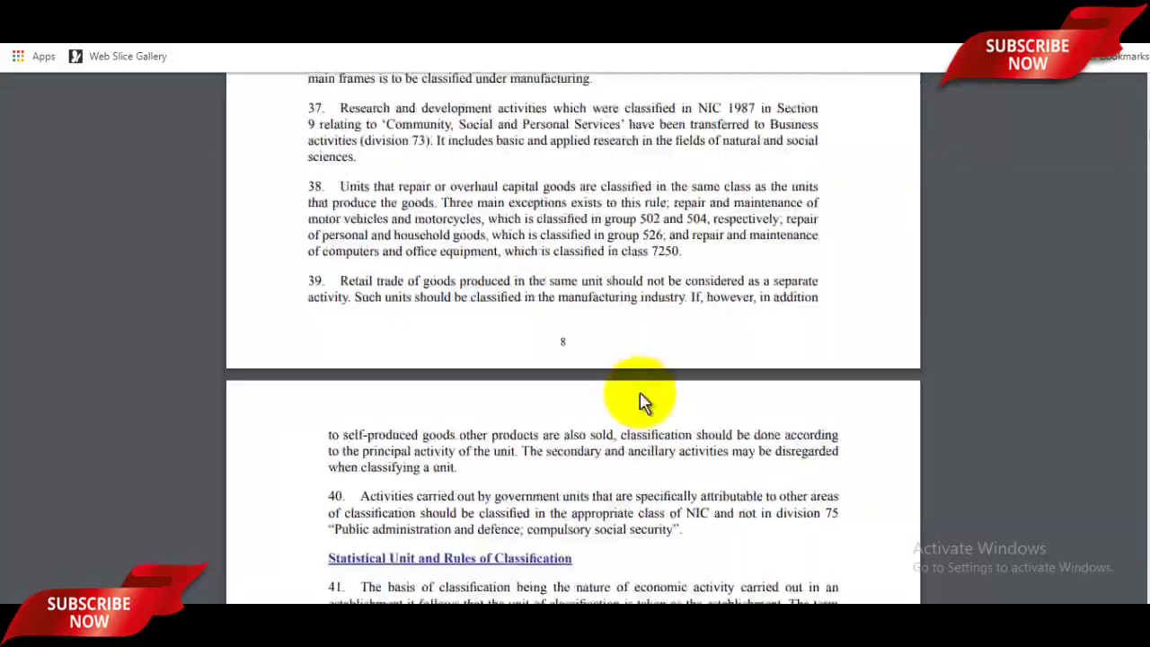
{"action": "scroll", "coordinate": [643, 395], "scroll_direction": "down", "scroll_amount": 20}
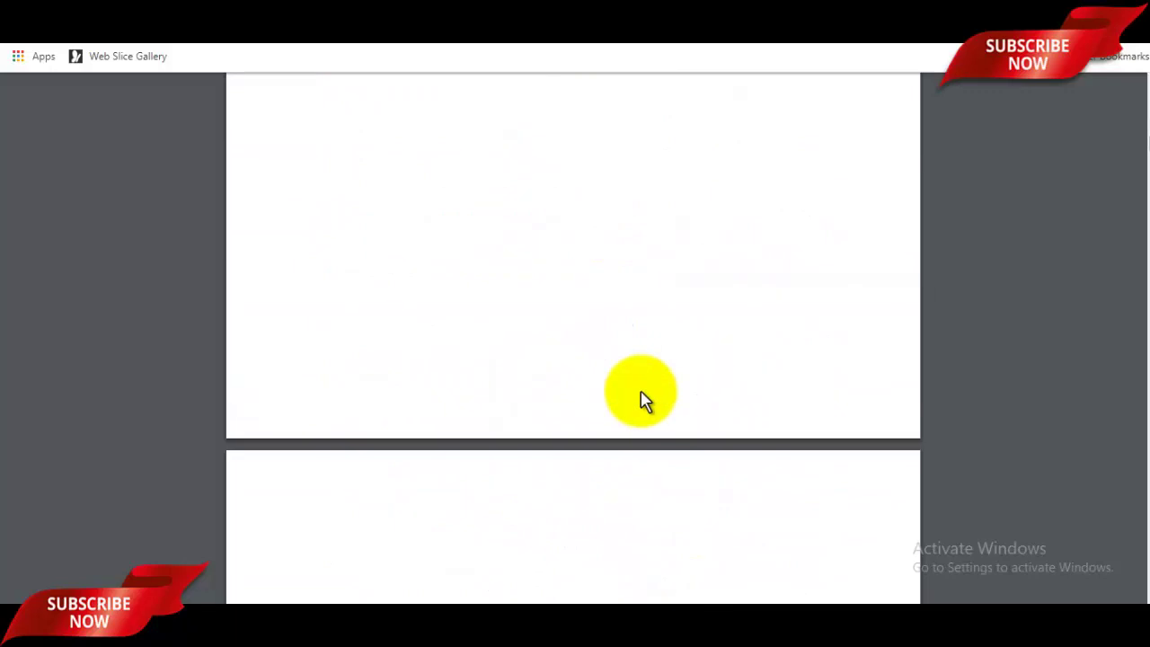
{"action": "scroll", "coordinate": [644, 388], "scroll_direction": "down", "scroll_amount": 20}
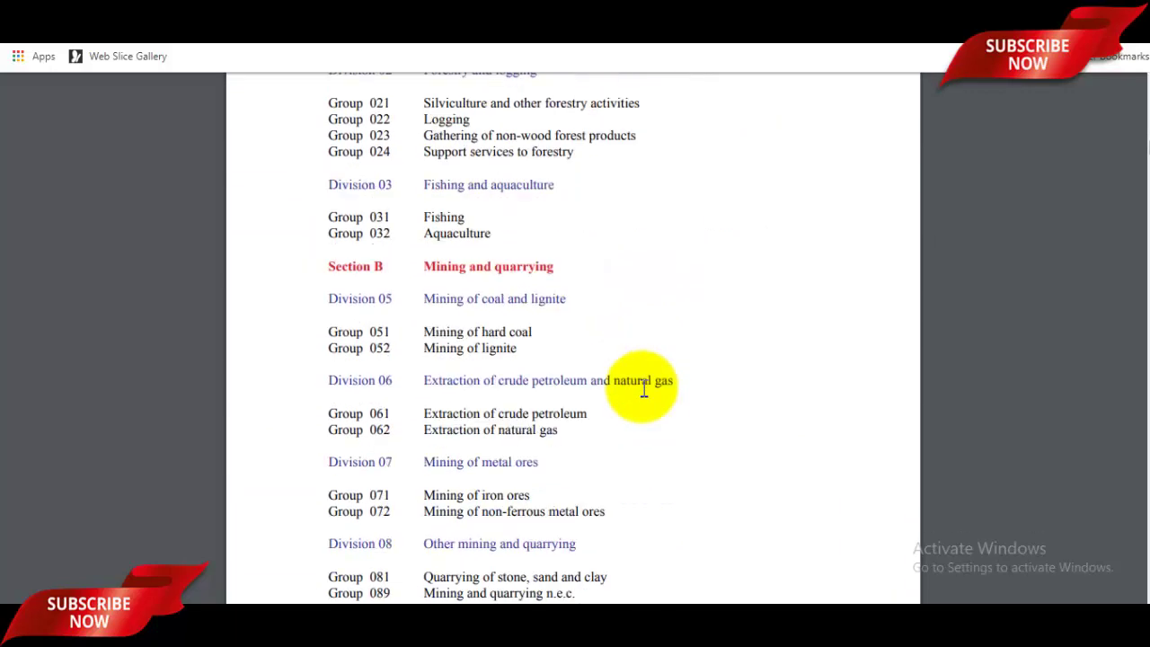
{"action": "scroll", "coordinate": [644, 391], "scroll_direction": "down", "scroll_amount": 20}
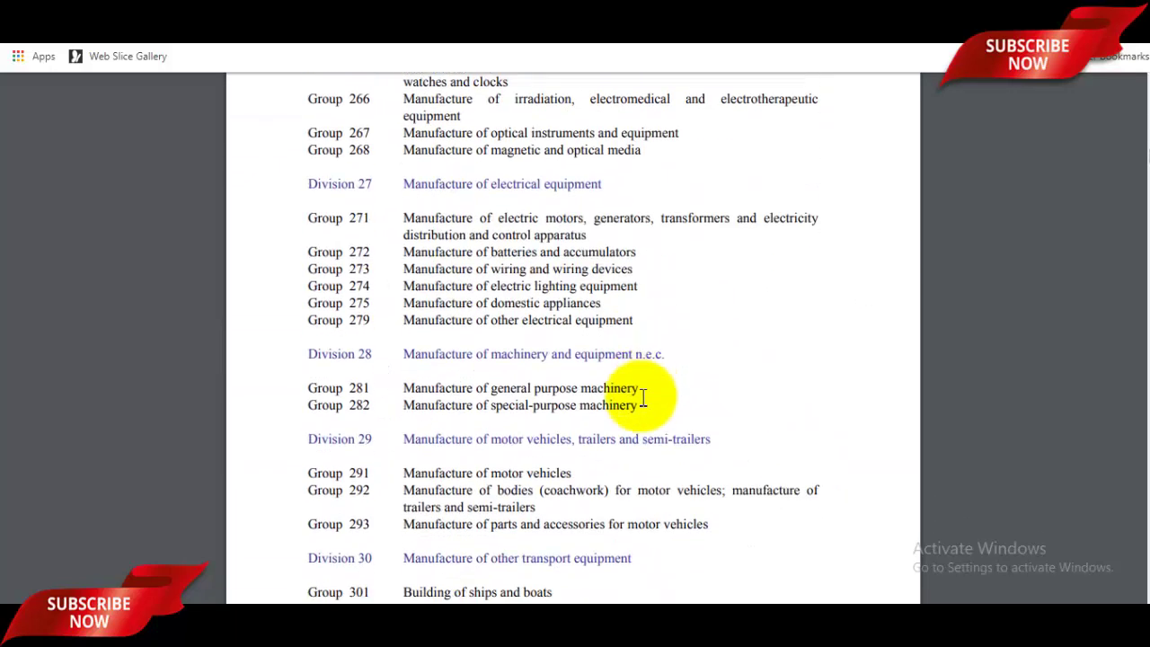
{"action": "scroll", "coordinate": [643, 396], "scroll_direction": "down", "scroll_amount": 20}
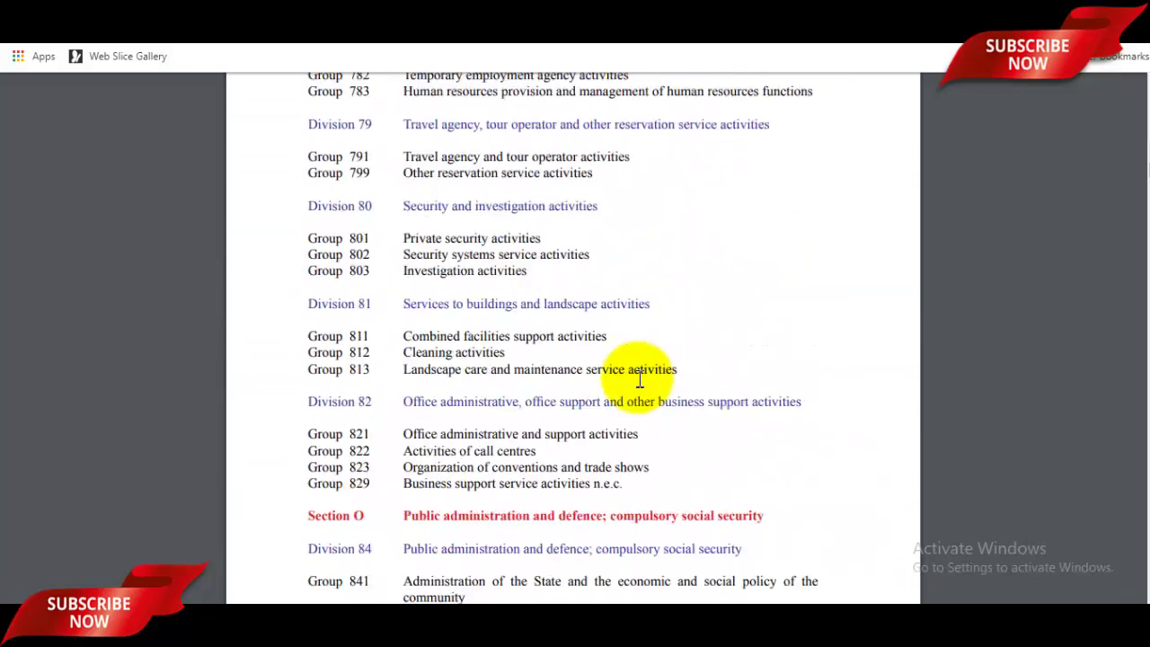
Step: Find and highlight sub-class code 01193 in the plant propagation table
{"action": "left_click_drag", "start_coordinate": [1145, 153], "coordinate": [1139, 159]}
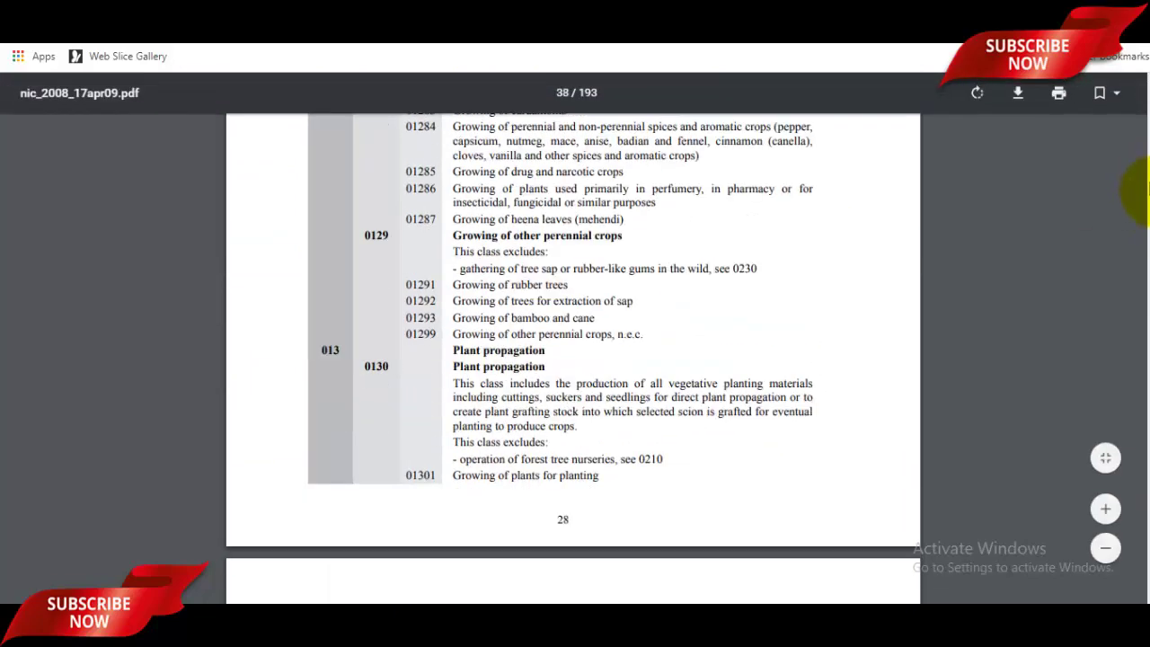
{"action": "scroll", "coordinate": [629, 269], "scroll_direction": "up", "scroll_amount": 5}
{"action": "scroll", "coordinate": [599, 290], "scroll_direction": "up", "scroll_amount": 15}
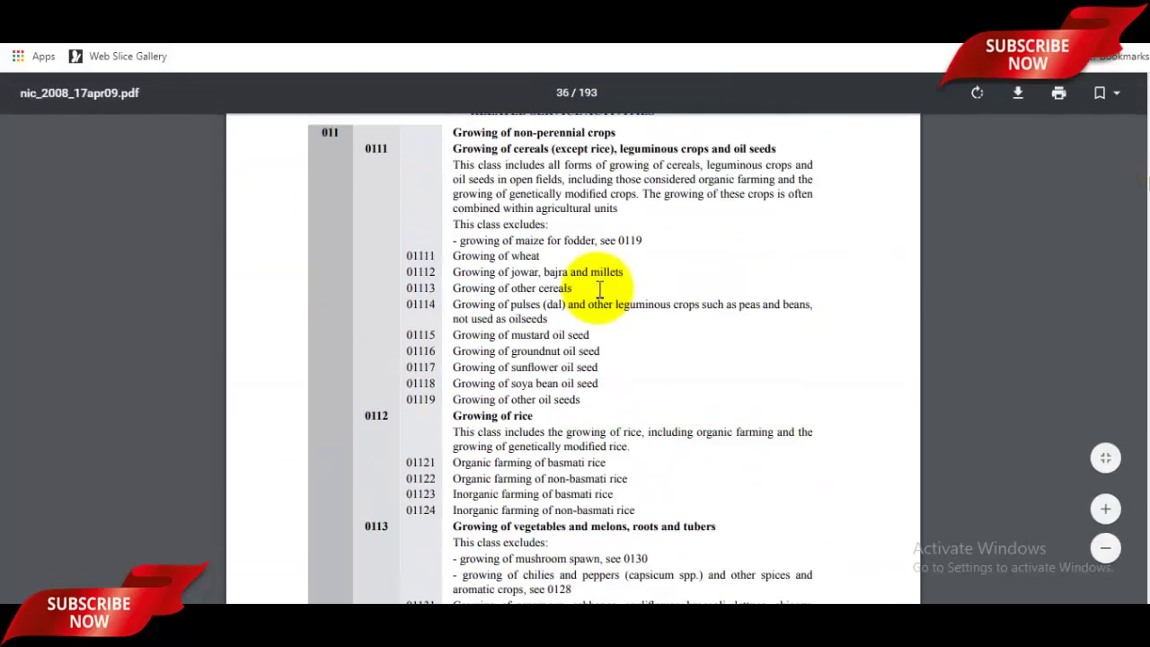
{"action": "scroll", "coordinate": [604, 407], "scroll_direction": "down", "scroll_amount": 5}
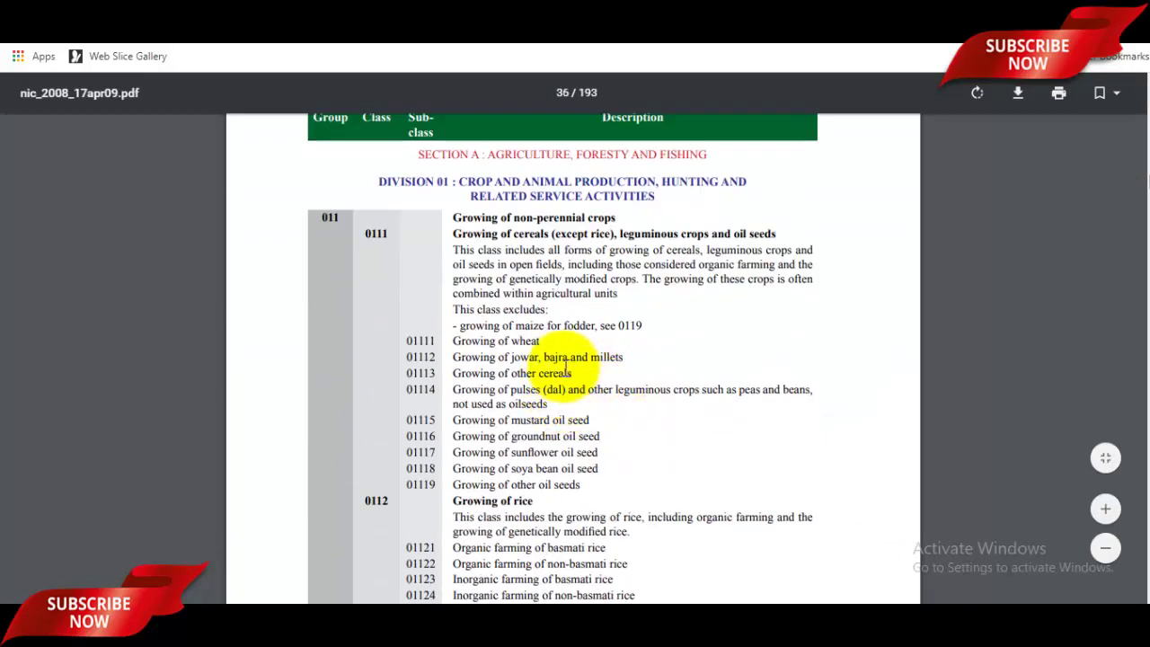
{"action": "scroll", "coordinate": [572, 364], "scroll_direction": "up", "scroll_amount": 2}
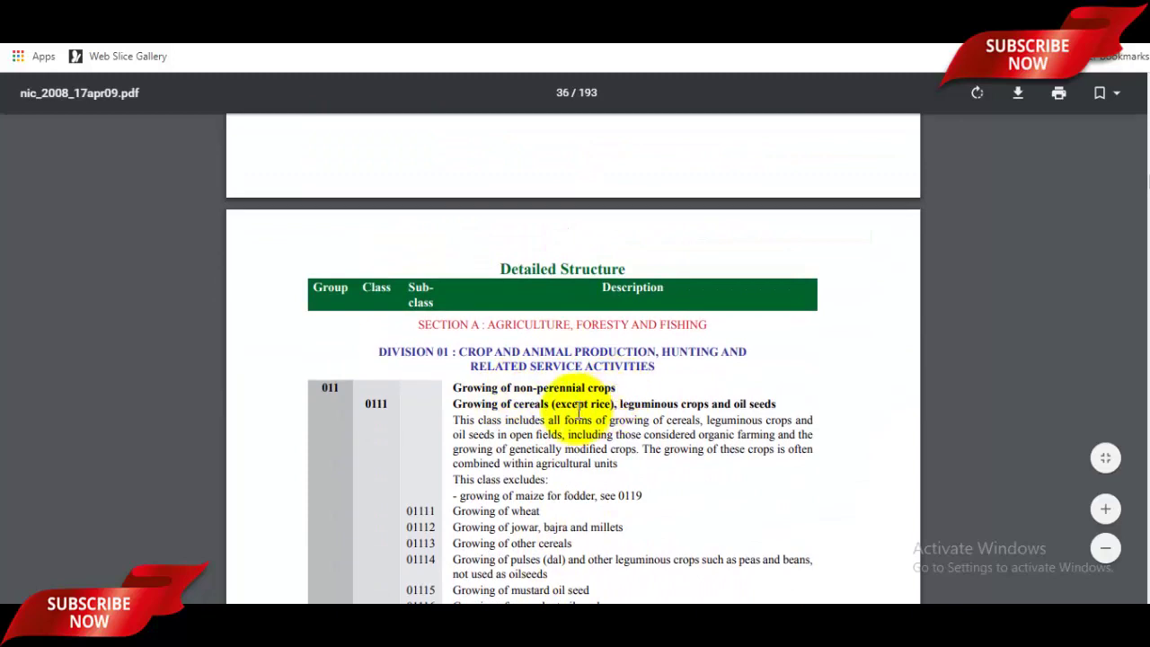
{"action": "scroll", "coordinate": [579, 409], "scroll_direction": "down", "scroll_amount": 2}
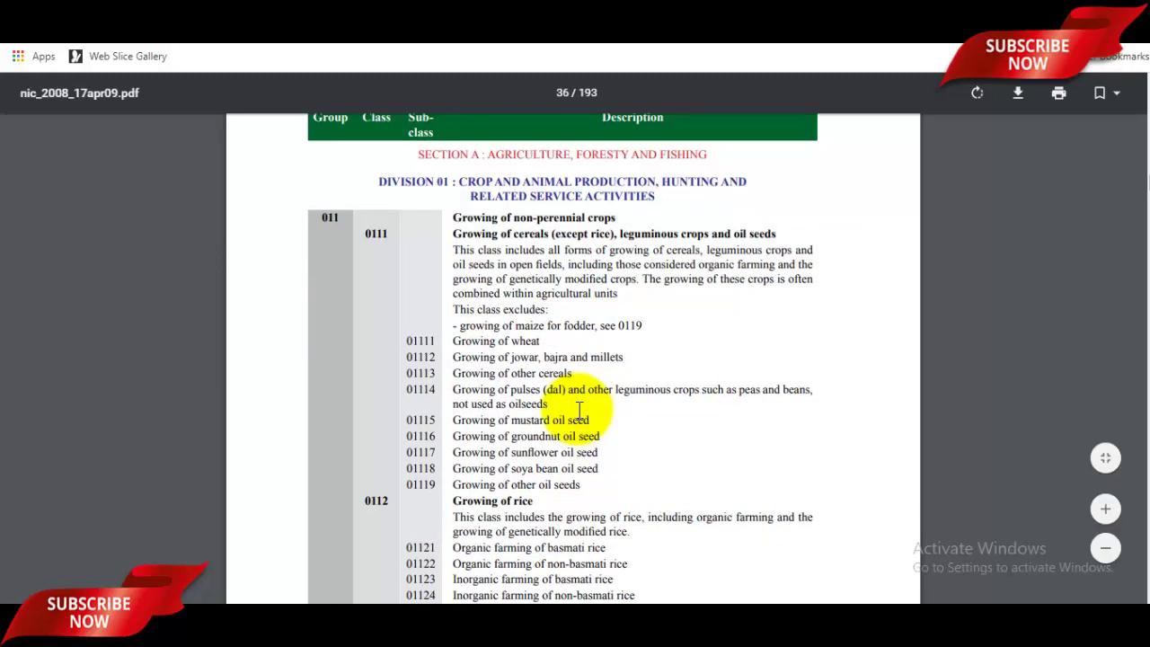
{"action": "scroll", "coordinate": [580, 409], "scroll_direction": "down", "scroll_amount": 6}
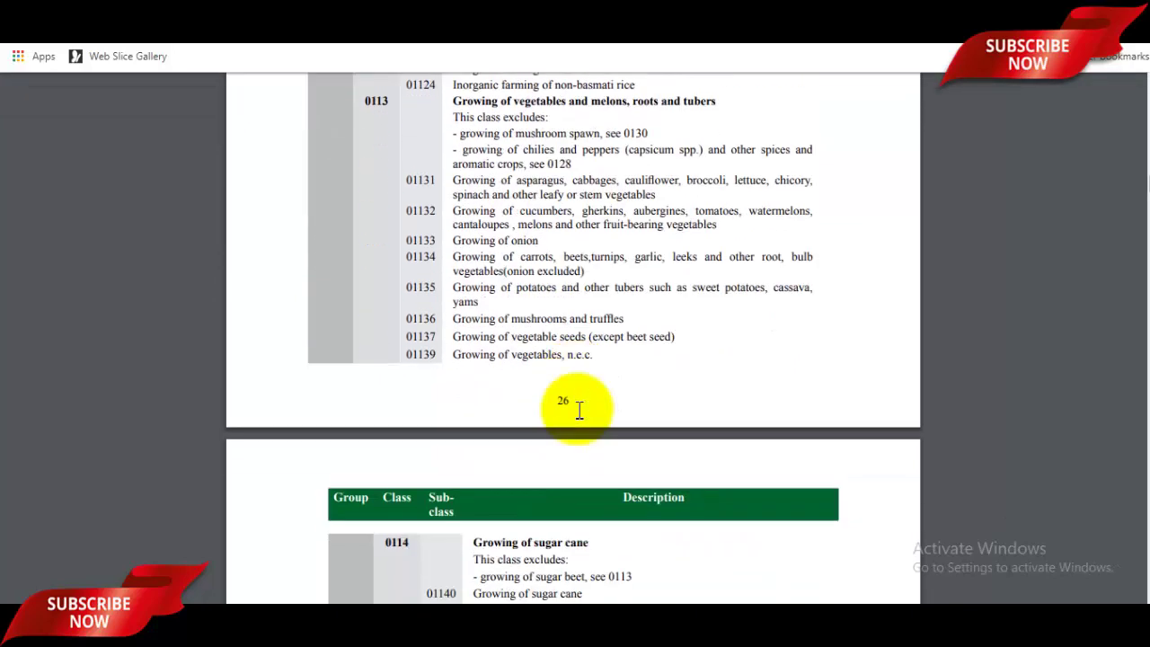
{"action": "scroll", "coordinate": [580, 409], "scroll_direction": "down", "scroll_amount": 5}
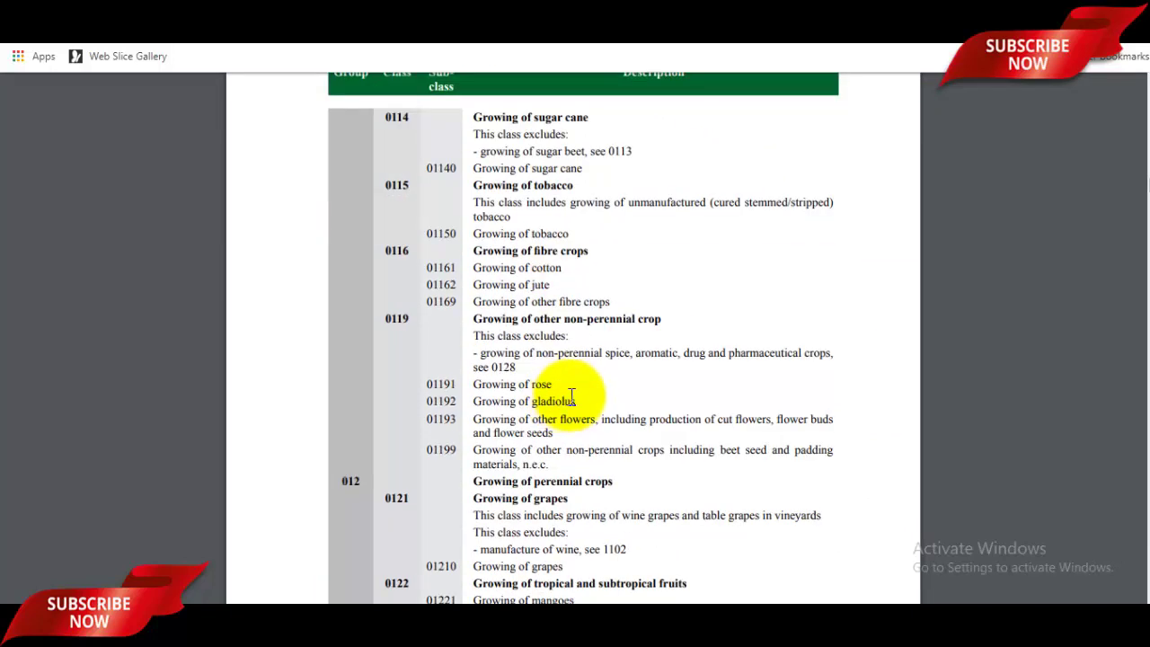
{"action": "scroll", "coordinate": [570, 398], "scroll_direction": "down", "scroll_amount": 1}
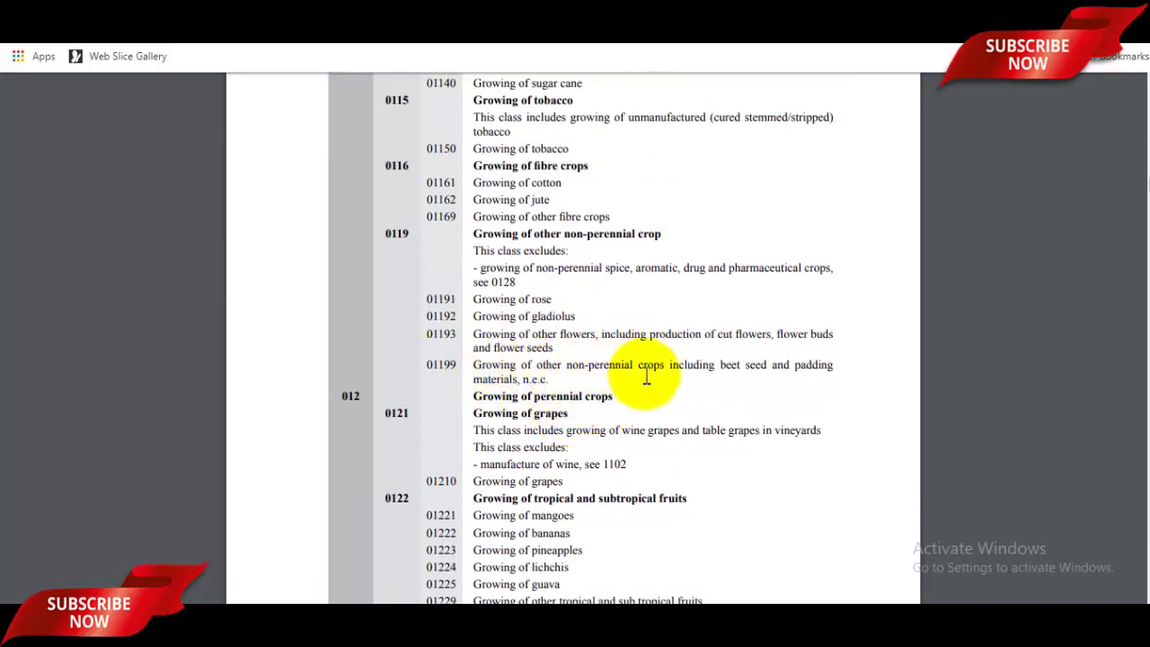
{"action": "scroll", "coordinate": [646, 378], "scroll_direction": "down", "scroll_amount": 2}
{"action": "scroll", "coordinate": [646, 378], "scroll_direction": "up", "scroll_amount": 2}
{"action": "left_click_drag", "start_coordinate": [429, 335], "coordinate": [452, 334]}
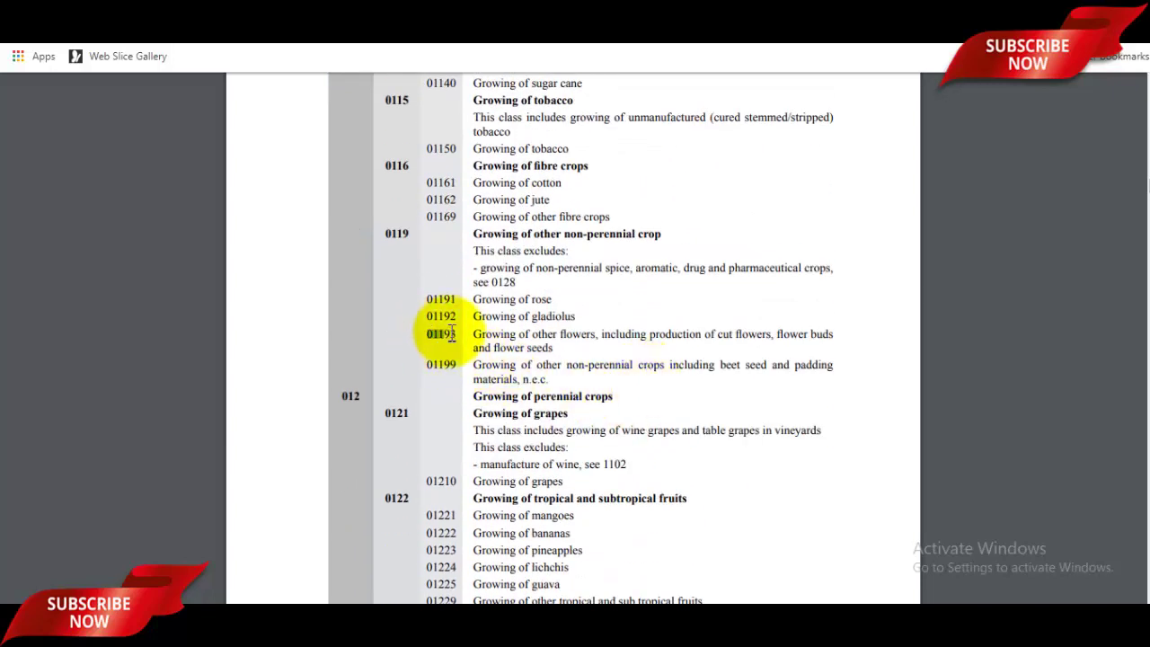
Step: Scroll on to pages 28–29 showing the animal production classes
{"action": "scroll", "coordinate": [578, 398], "scroll_direction": "down", "scroll_amount": 6}
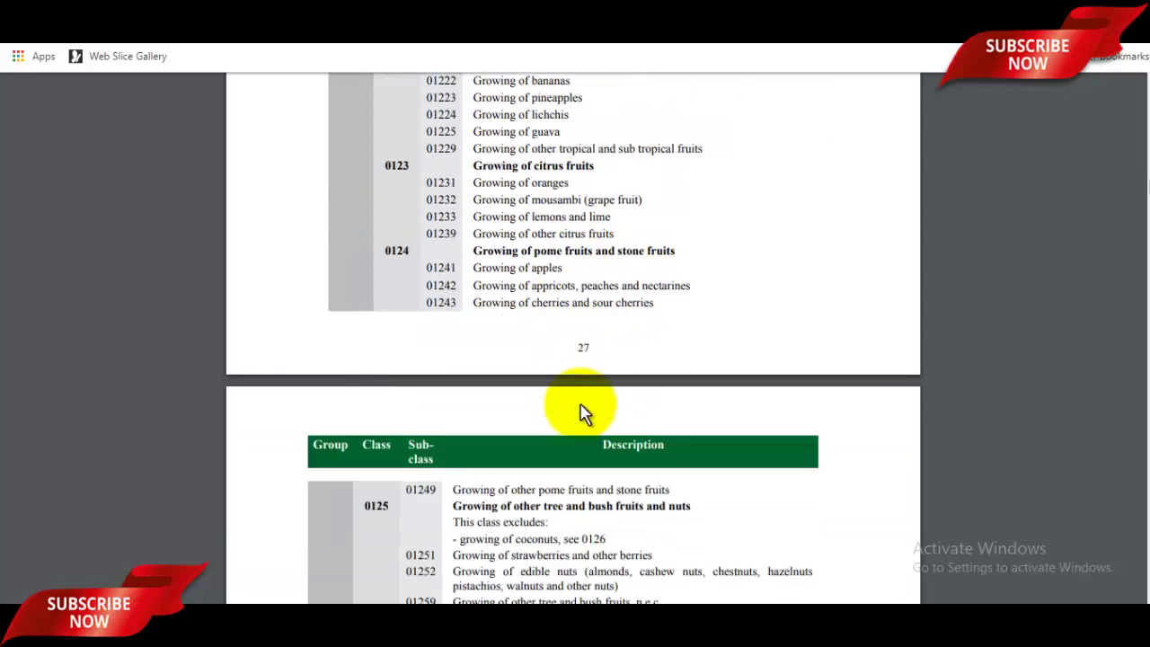
{"action": "scroll", "coordinate": [401, 302], "scroll_direction": "up", "scroll_amount": 2}
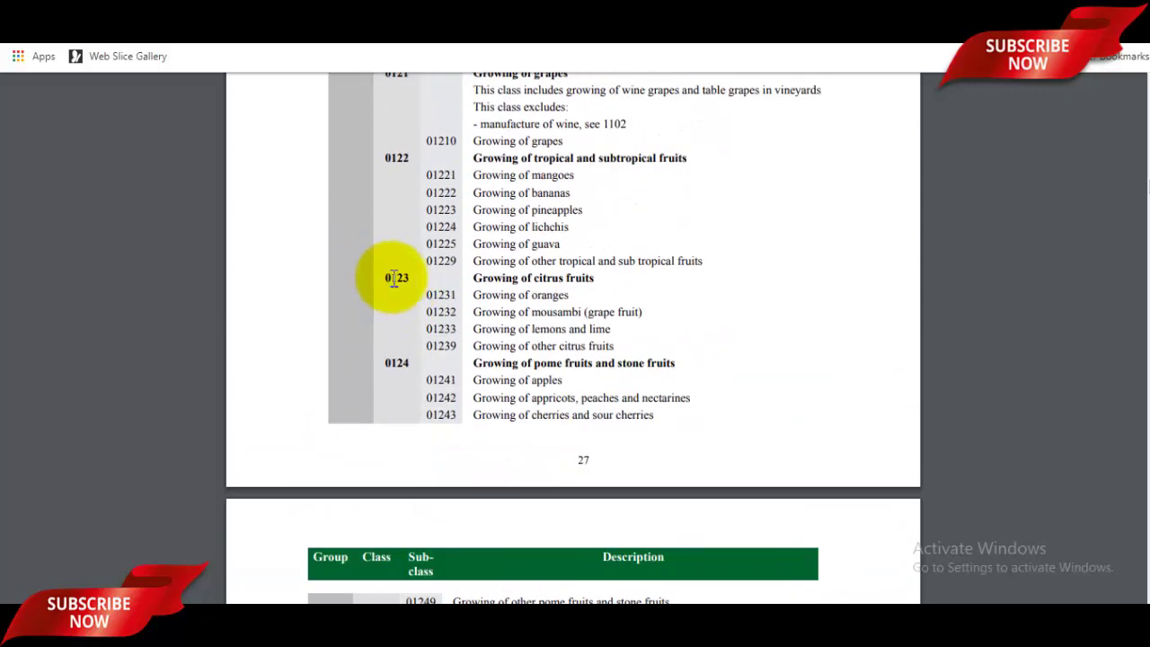
{"action": "scroll", "coordinate": [612, 385], "scroll_direction": "down", "scroll_amount": 10}
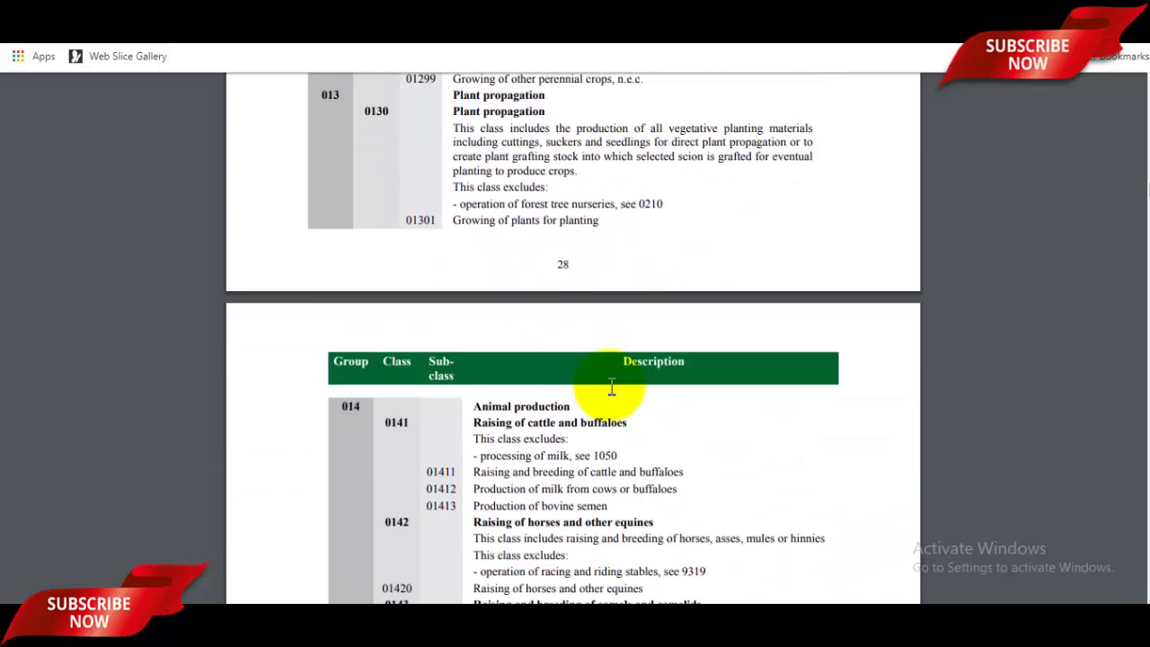
{"action": "scroll", "coordinate": [613, 387], "scroll_direction": "down", "scroll_amount": 7}
Step: Search NIC codes 0123 and 0163, copying 0163 from the NIC PDF into the field
{"action": "left_click", "coordinate": [462, 12]}
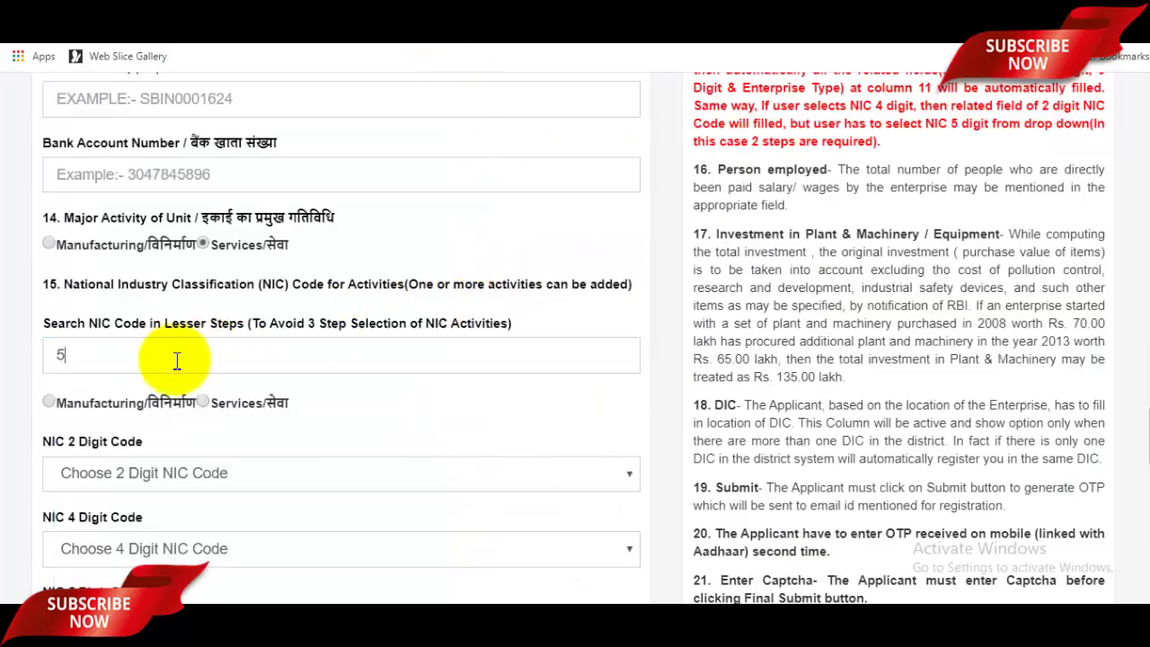
{"action": "type", "text": "0123,"}
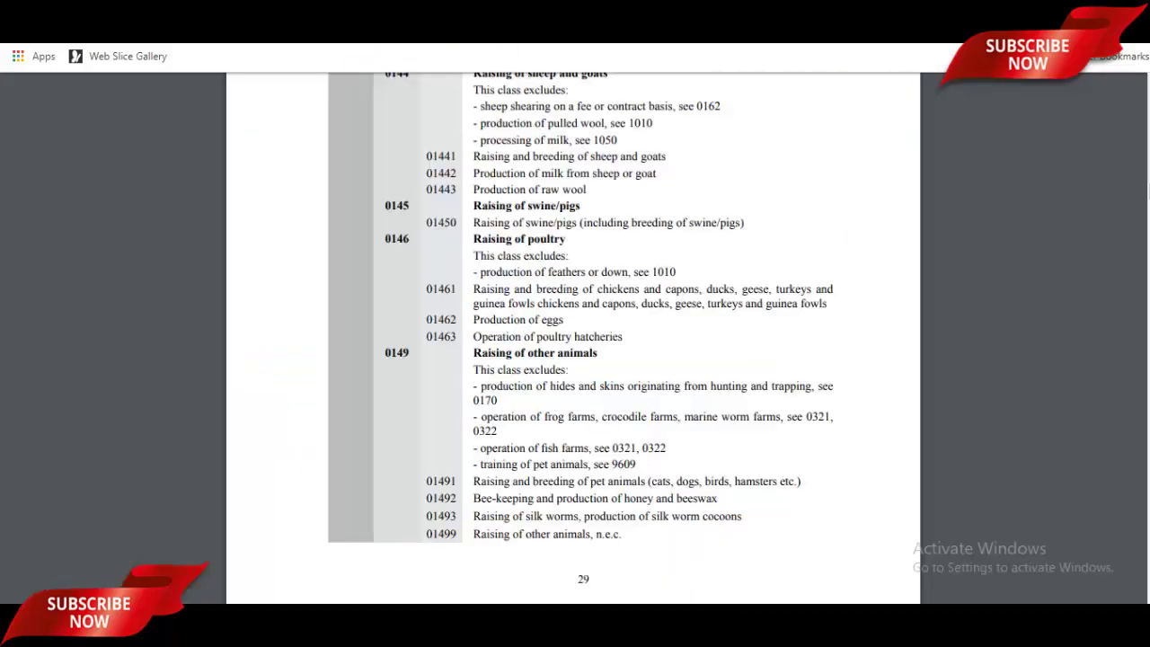
{"action": "left_click", "coordinate": [490, 12]}
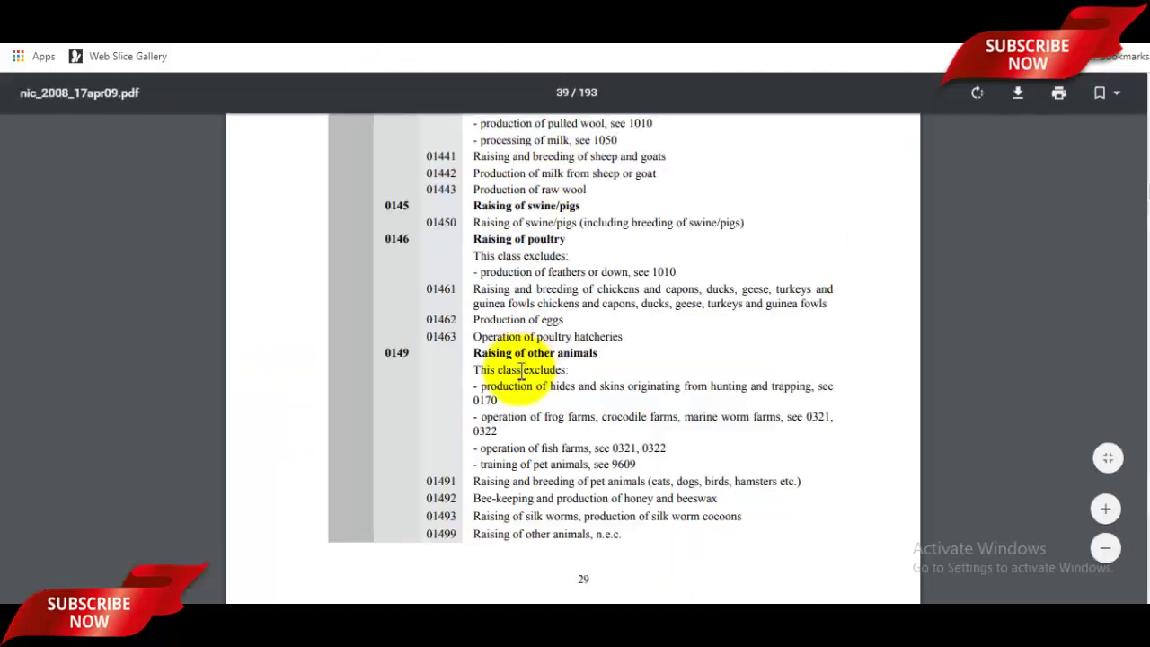
{"action": "scroll", "coordinate": [521, 371], "scroll_direction": "down", "scroll_amount": 6}
{"action": "scroll", "coordinate": [522, 371], "scroll_direction": "down", "scroll_amount": 5}
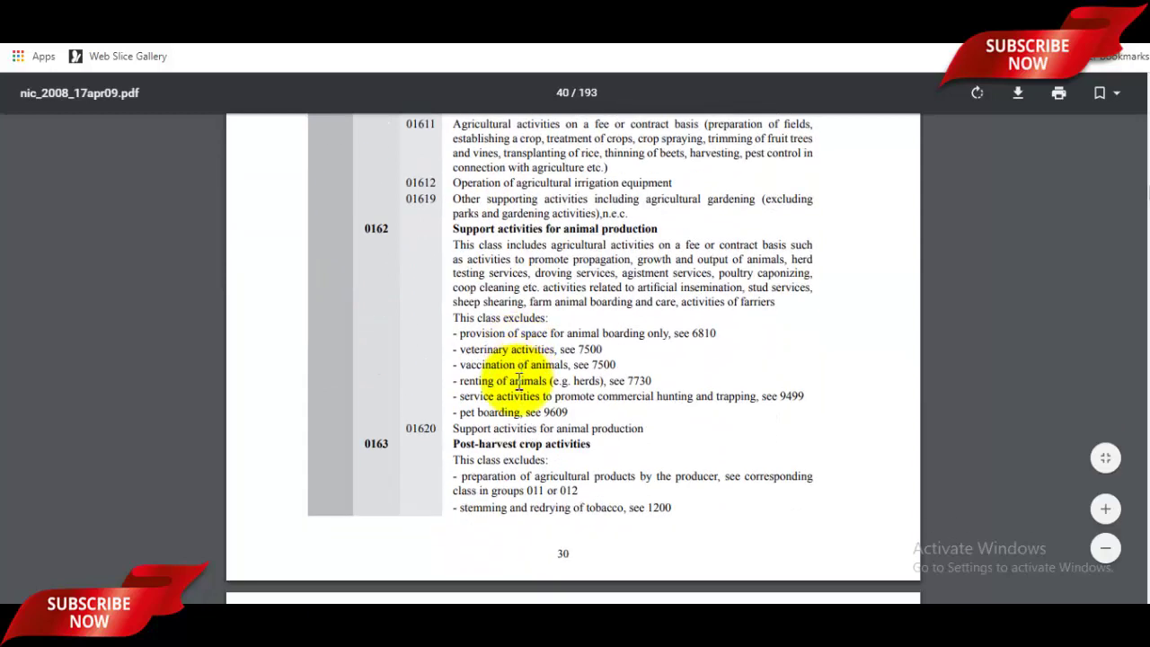
{"action": "double_click", "coordinate": [378, 444]}
{"action": "key", "text": "ctrl+c"}
{"action": "left_click", "coordinate": [423, 13]}
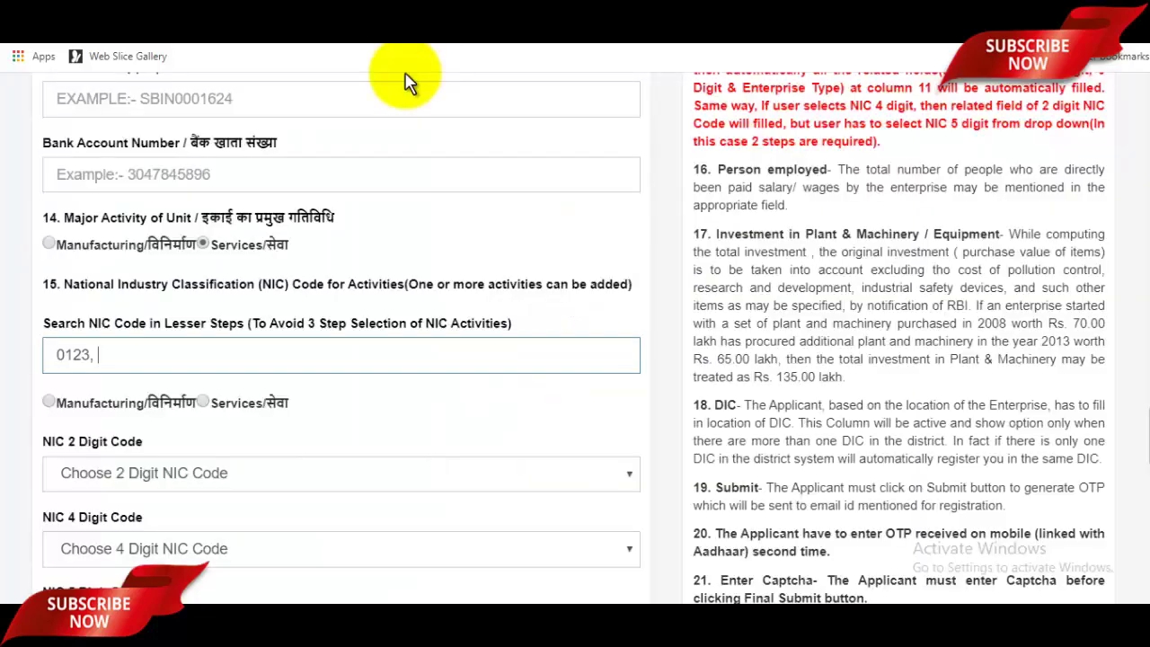
{"action": "key", "text": "ctrl+v"}
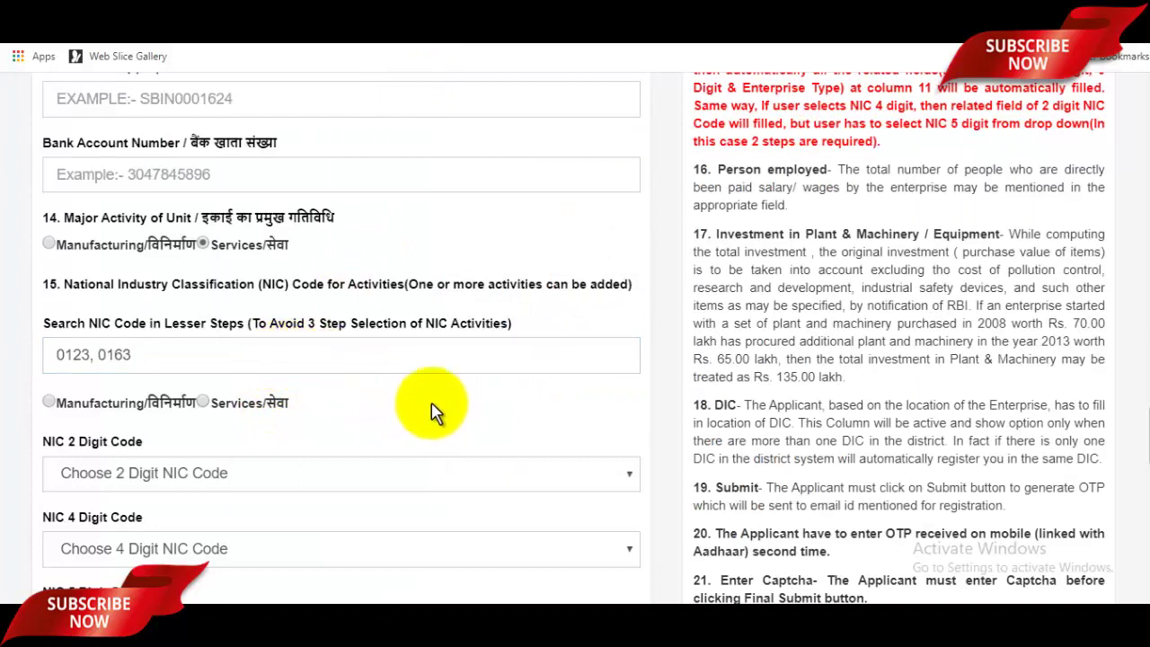
{"action": "scroll", "coordinate": [428, 390], "scroll_direction": "down", "scroll_amount": 2}
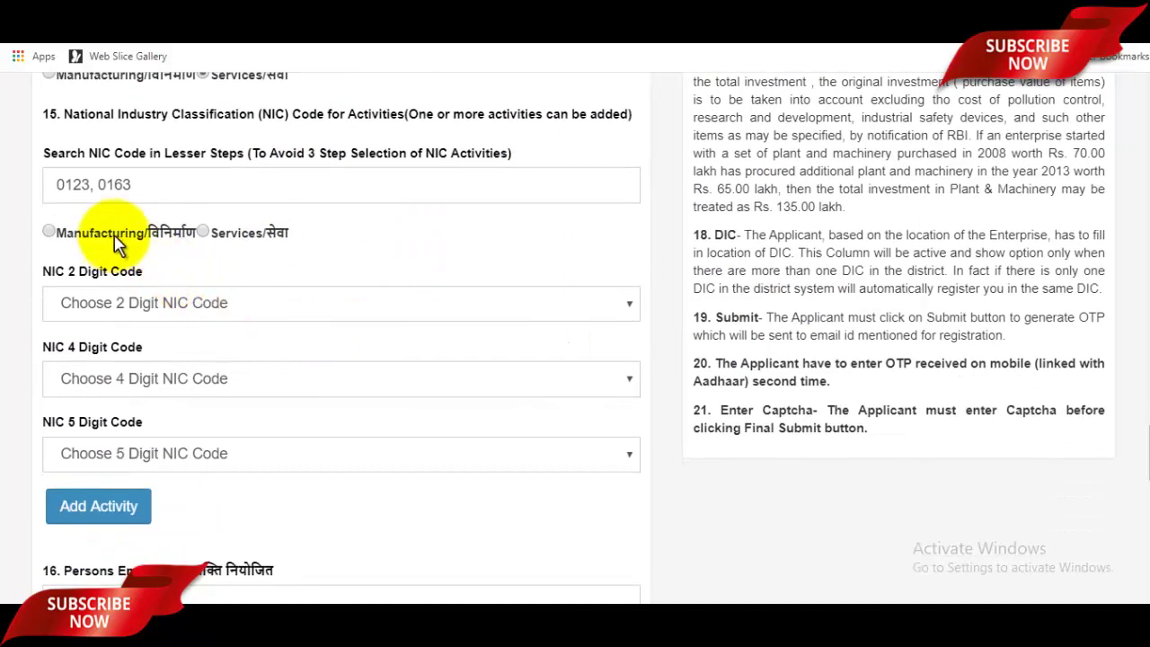
{"action": "scroll", "coordinate": [267, 260], "scroll_direction": "up", "scroll_amount": 1}
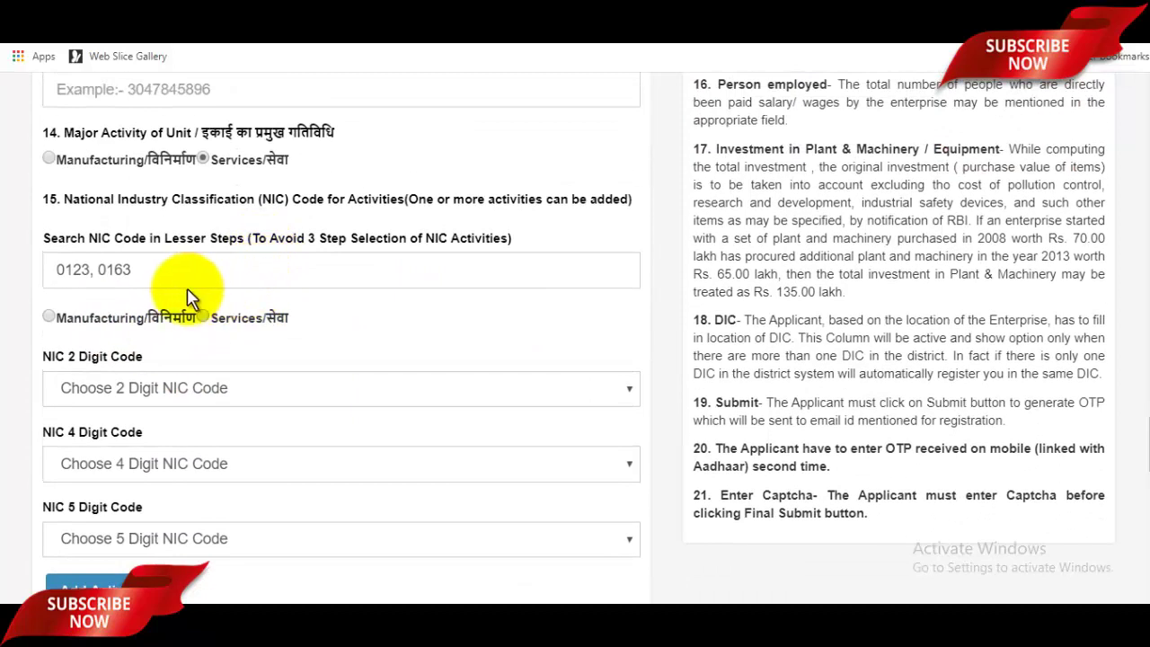
Step: Choose Services and NIC 2-digit code 49-Land transport and transport via pipelines
{"action": "left_click", "coordinate": [203, 318]}
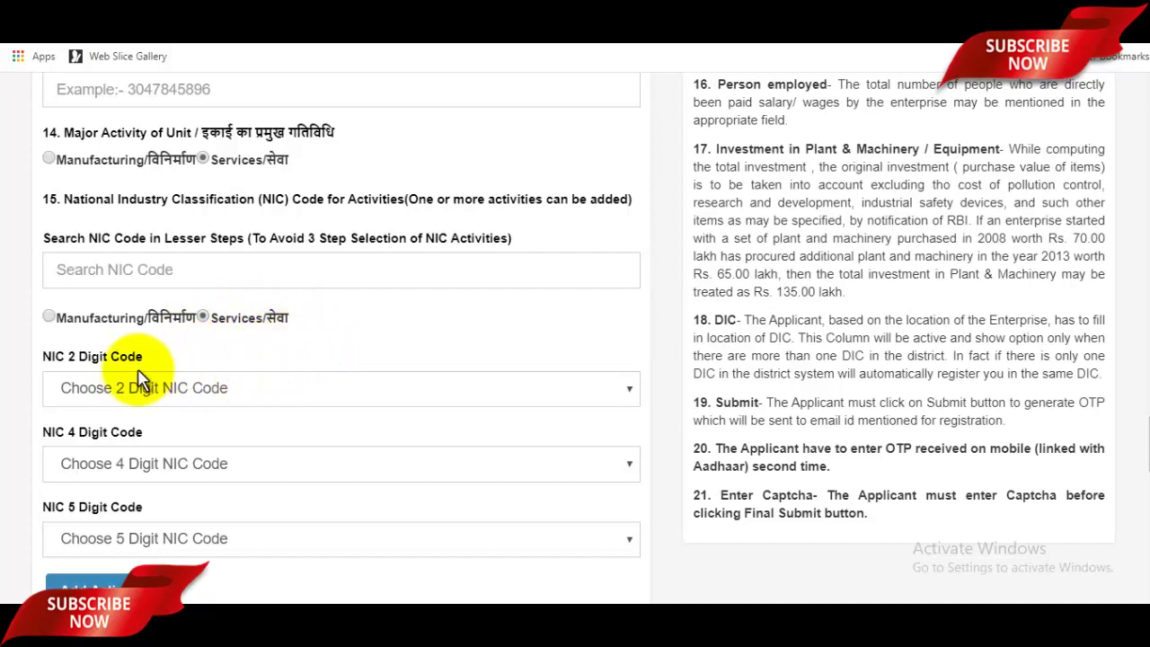
{"action": "left_click", "coordinate": [219, 393]}
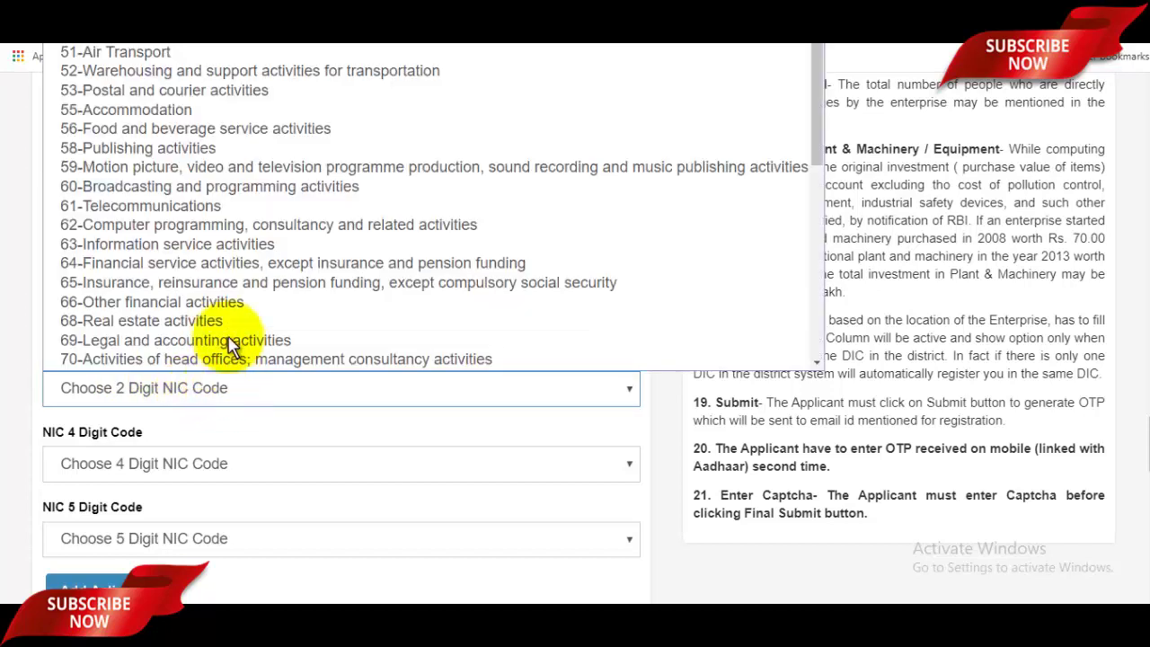
{"action": "scroll", "coordinate": [234, 324], "scroll_direction": "down", "scroll_amount": 1}
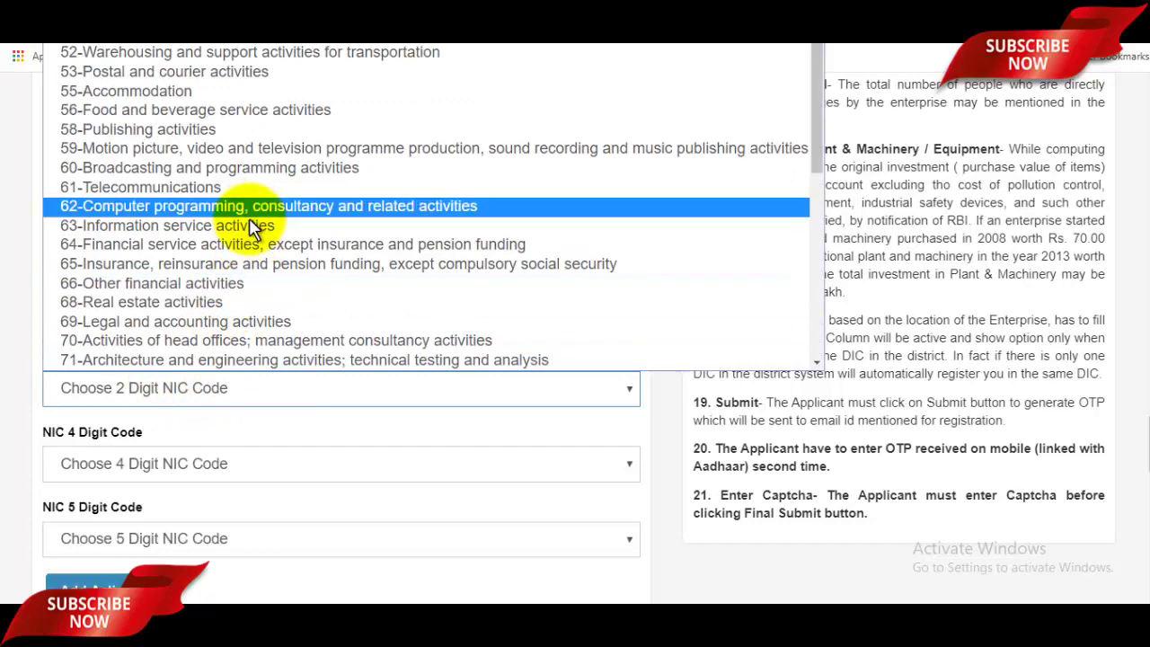
{"action": "scroll", "coordinate": [248, 235], "scroll_direction": "down", "scroll_amount": 5}
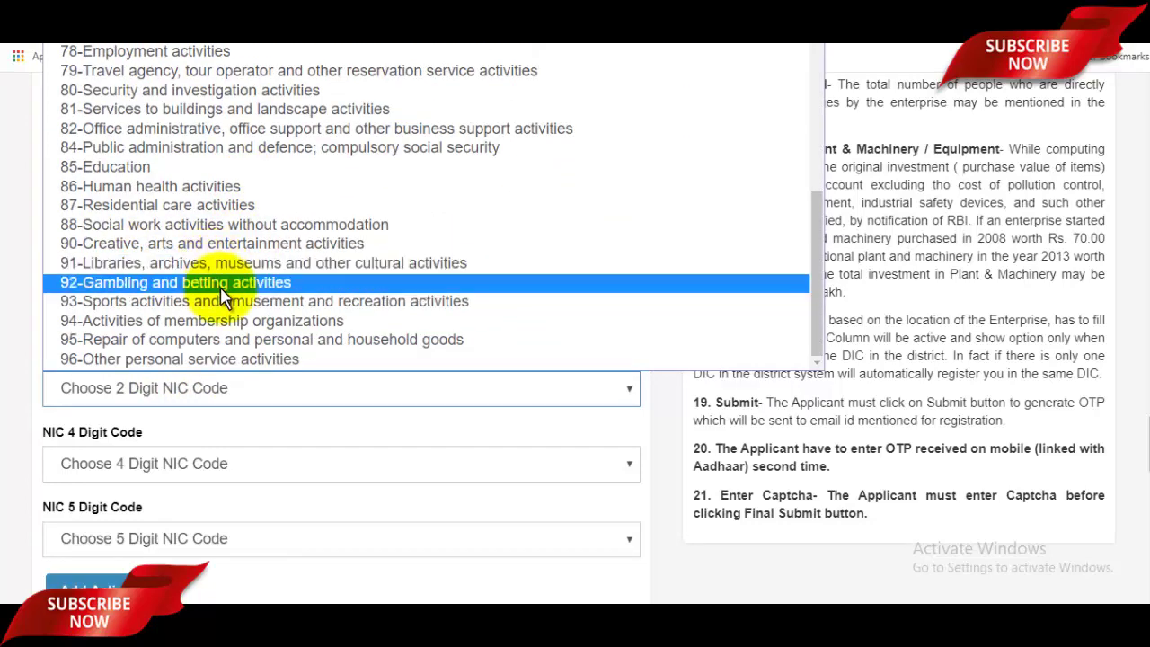
{"action": "scroll", "coordinate": [220, 287], "scroll_direction": "up", "scroll_amount": 5}
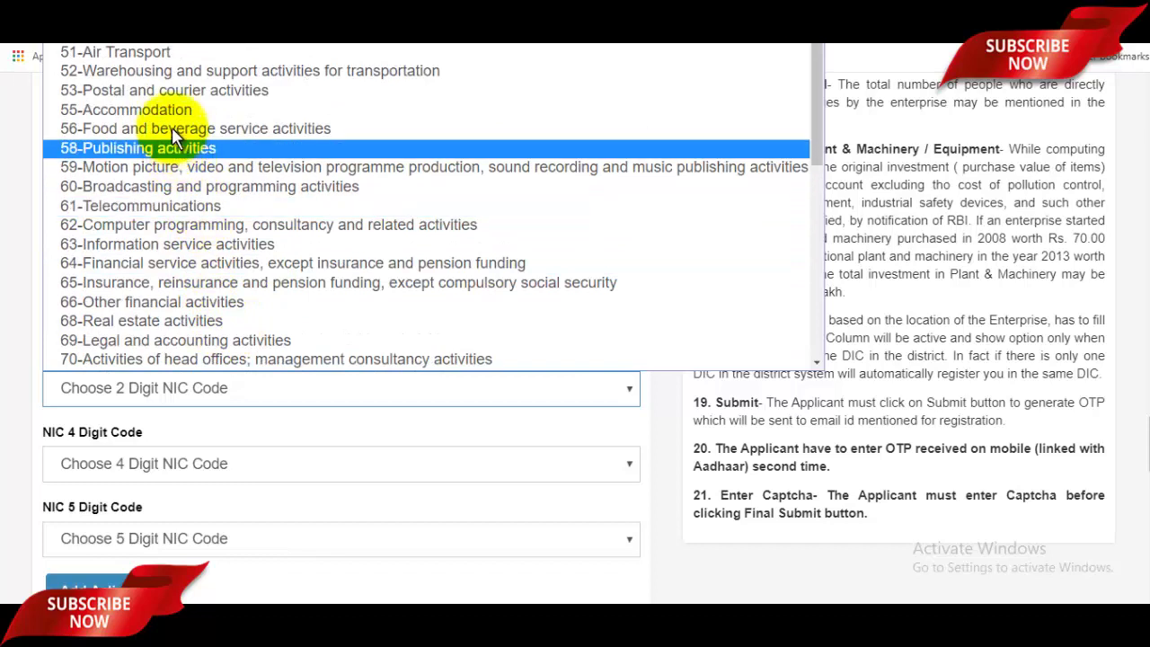
{"action": "left_click", "coordinate": [157, 20]}
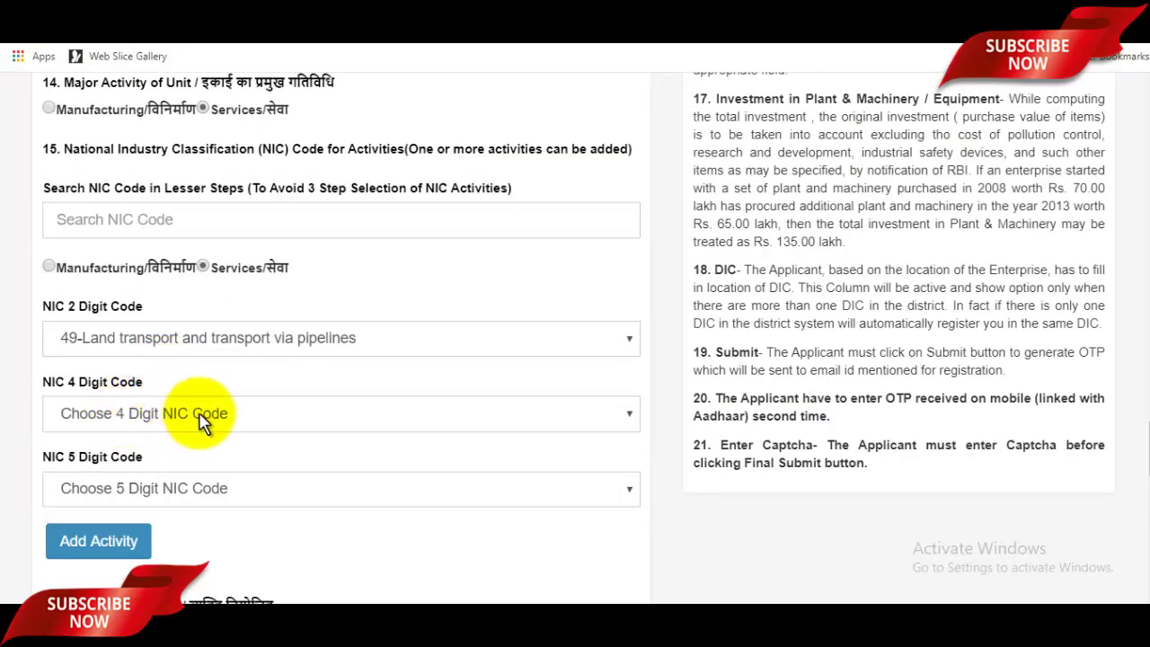
Step: Pick 4911-Passenger rail transport as the NIC 4 Digit Code after checking the NIC PDF
{"action": "left_click", "coordinate": [198, 414]}
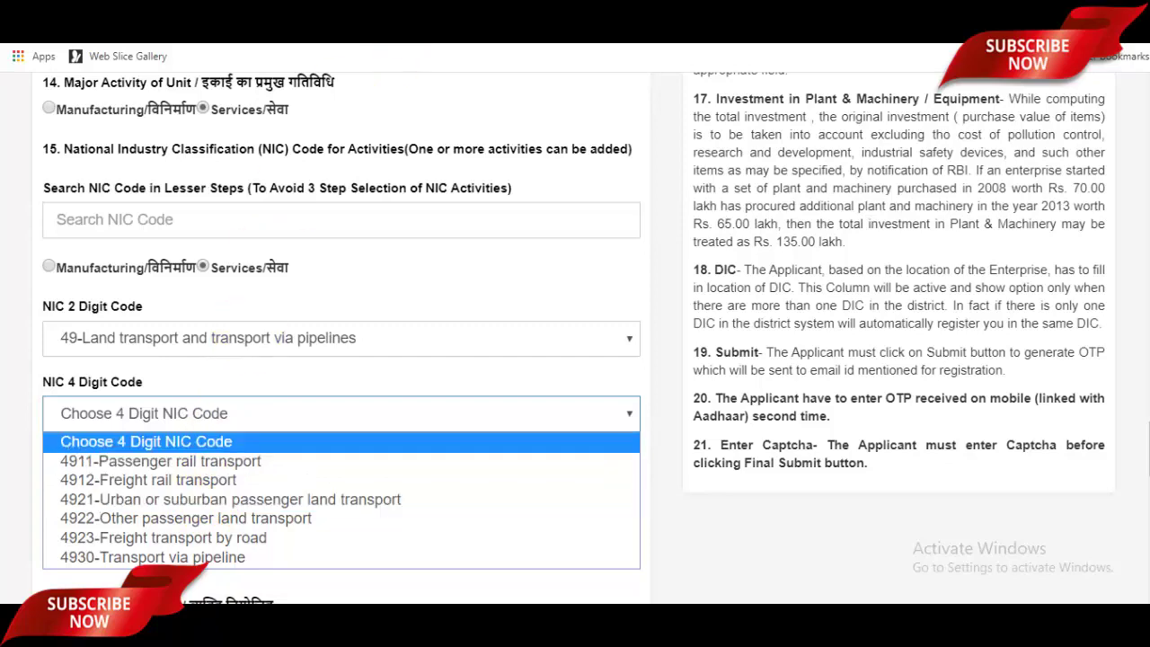
{"action": "left_click", "coordinate": [386, 7]}
{"action": "scroll", "coordinate": [555, 332], "scroll_direction": "down", "scroll_amount": 2}
{"action": "scroll", "coordinate": [558, 339], "scroll_direction": "down", "scroll_amount": 6}
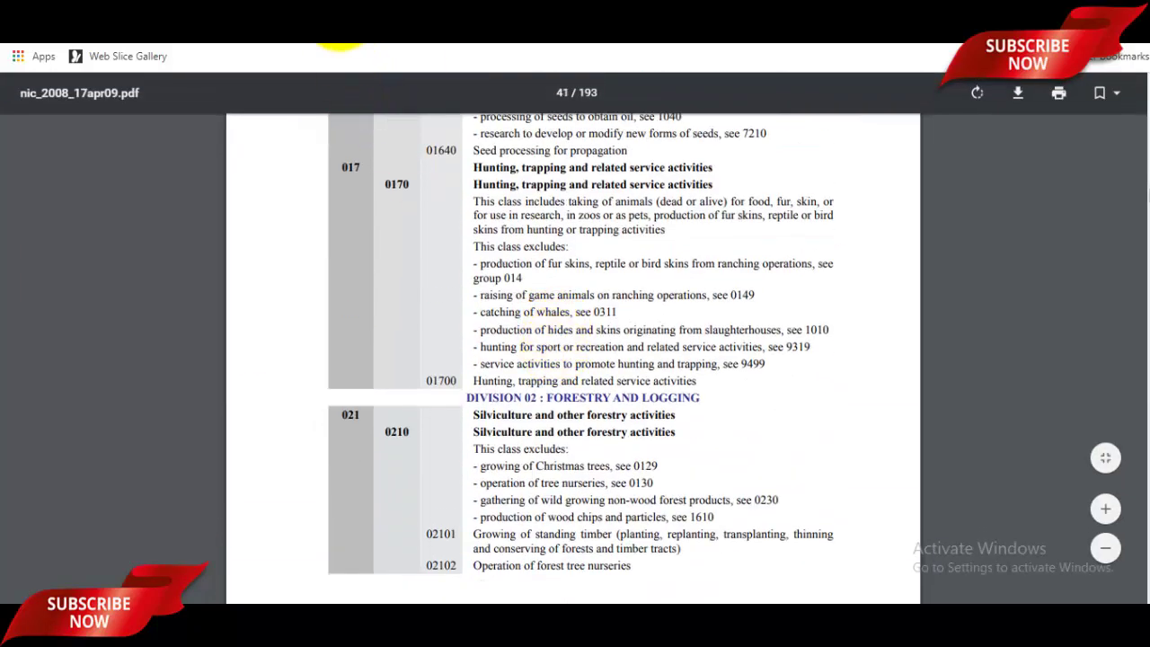
{"action": "left_click", "coordinate": [388, 9]}
{"action": "left_click", "coordinate": [187, 416]}
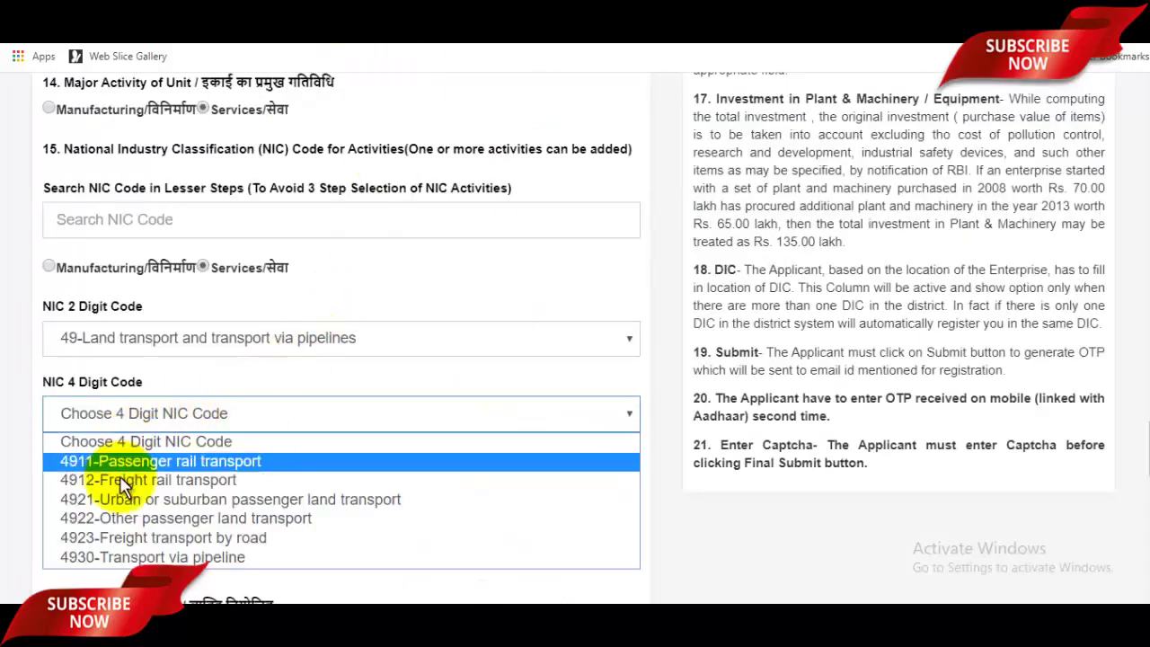
{"action": "left_click", "coordinate": [133, 463]}
{"action": "scroll", "coordinate": [167, 380], "scroll_direction": "down", "scroll_amount": 2}
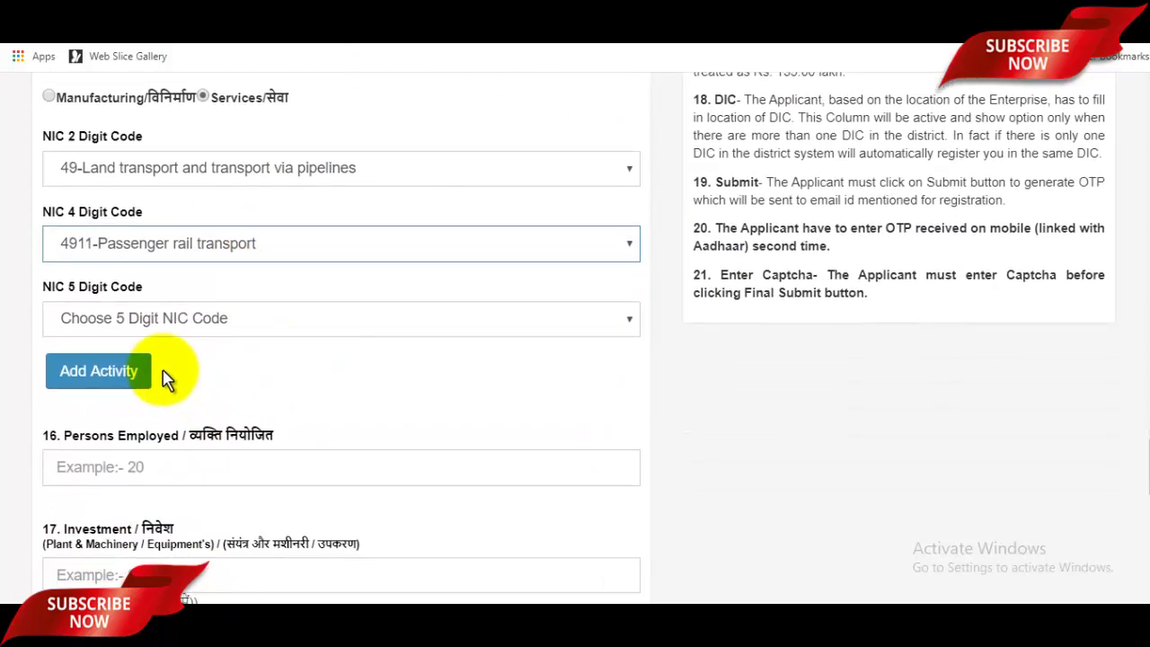
{"action": "scroll", "coordinate": [157, 328], "scroll_direction": "up", "scroll_amount": 2}
{"action": "left_click", "coordinate": [157, 328]}
Step: Set NIC 5 Digit Code to 49110-Passenger rail transport and recheck all three code lists
{"action": "left_click", "coordinate": [185, 491]}
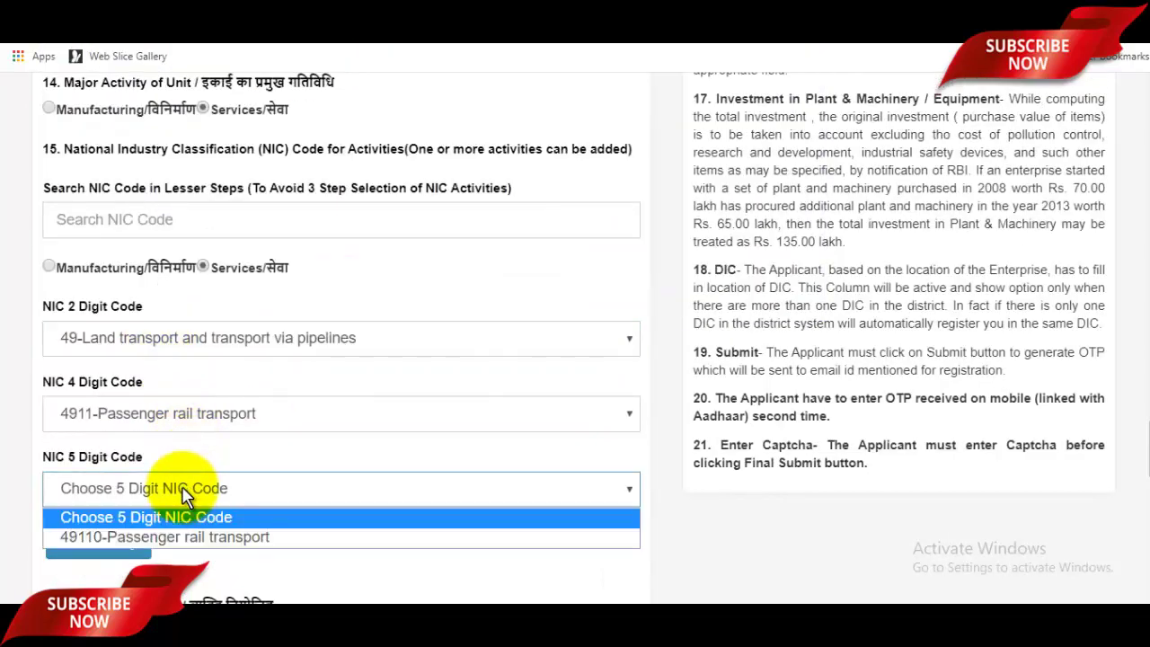
{"action": "left_click", "coordinate": [178, 537]}
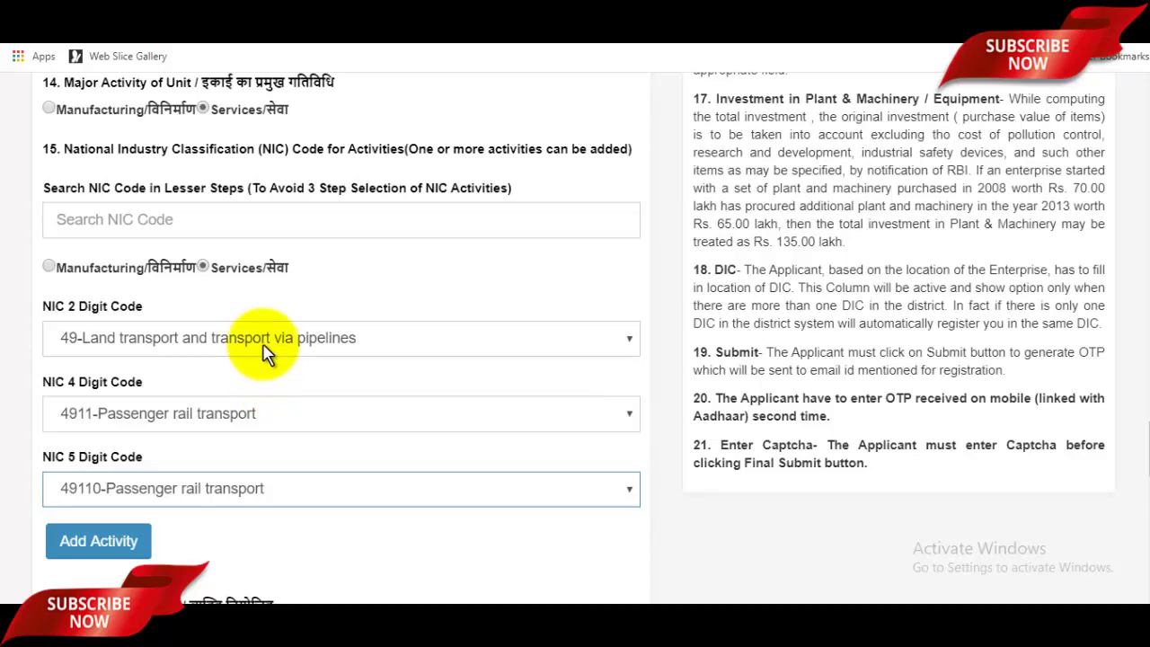
{"action": "left_click", "coordinate": [269, 345]}
{"action": "left_click", "coordinate": [235, 406]}
{"action": "left_click", "coordinate": [238, 413]}
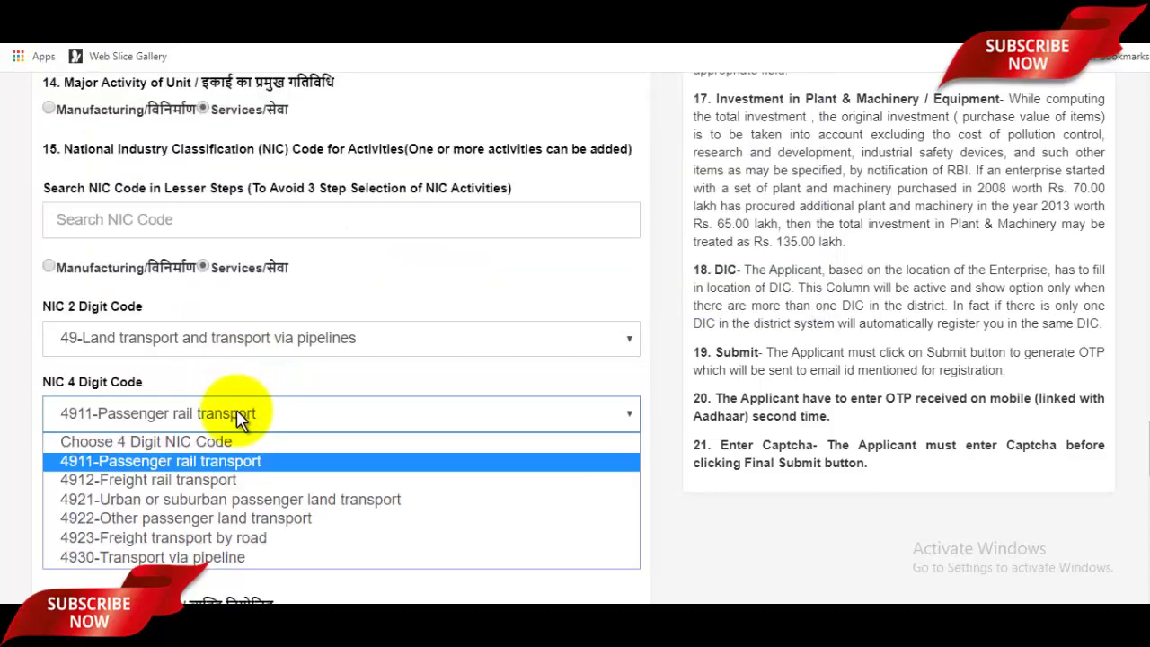
{"action": "left_click", "coordinate": [690, 570]}
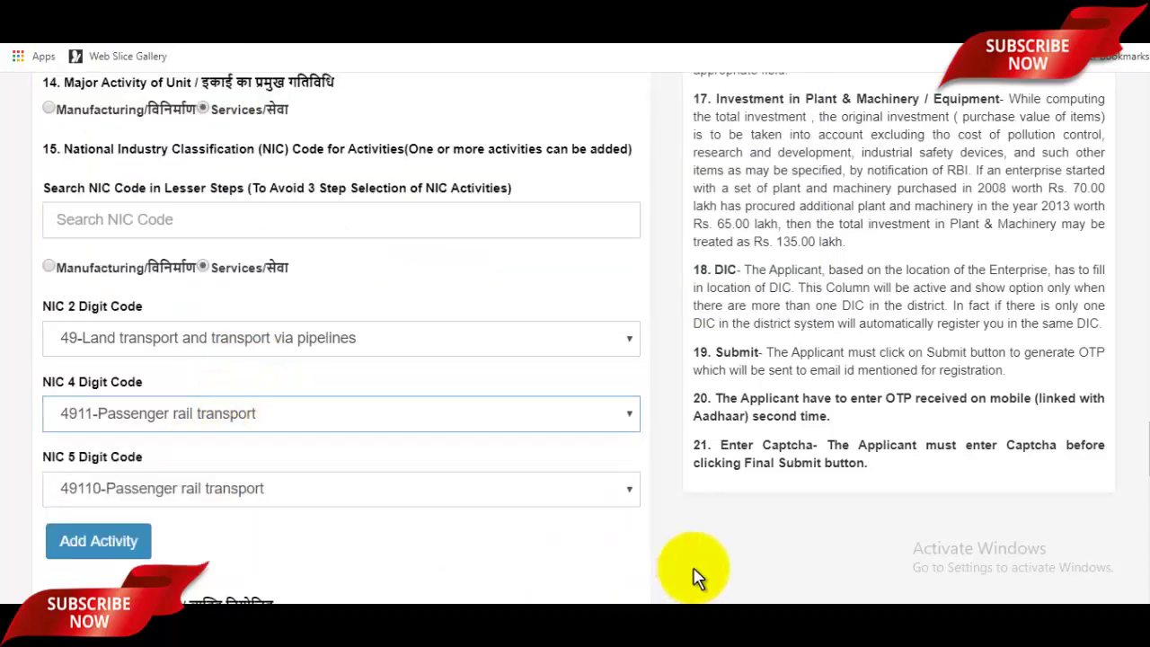
{"action": "left_click", "coordinate": [274, 494]}
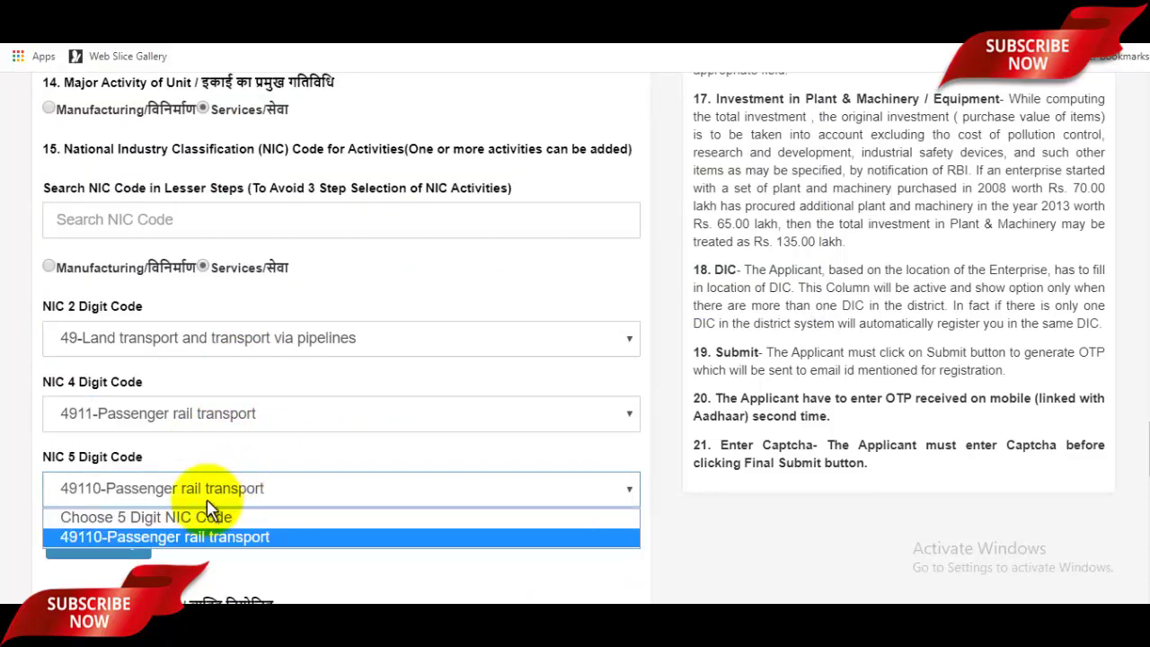
{"action": "left_click", "coordinate": [706, 550]}
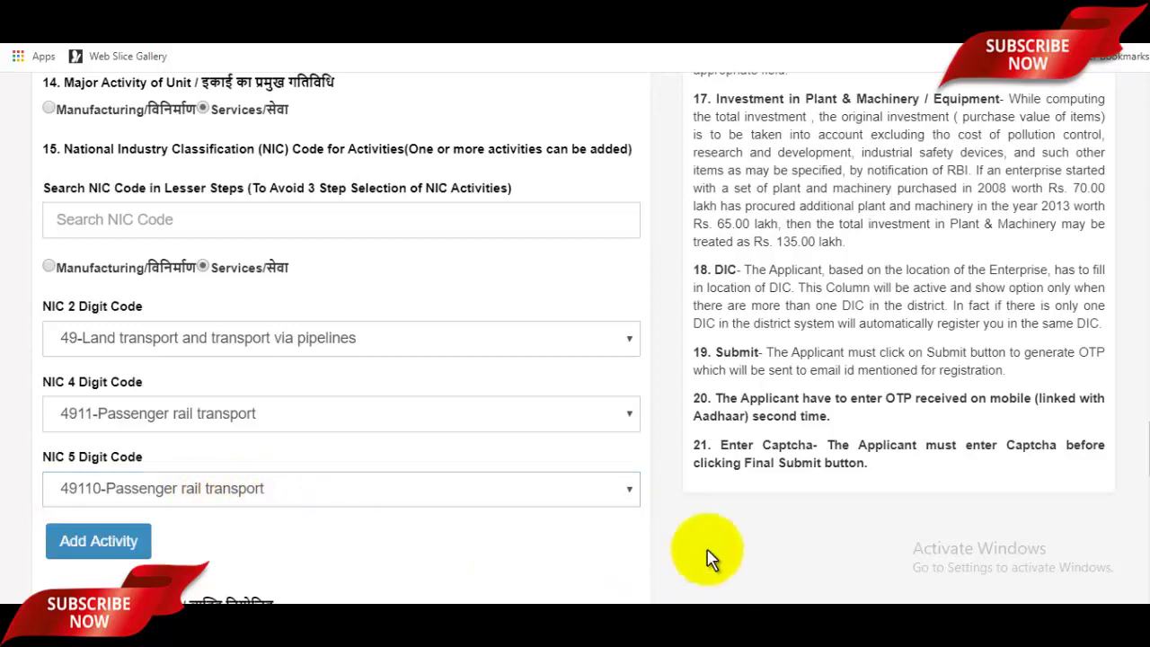
{"action": "scroll", "coordinate": [390, 347], "scroll_direction": "down", "scroll_amount": 1}
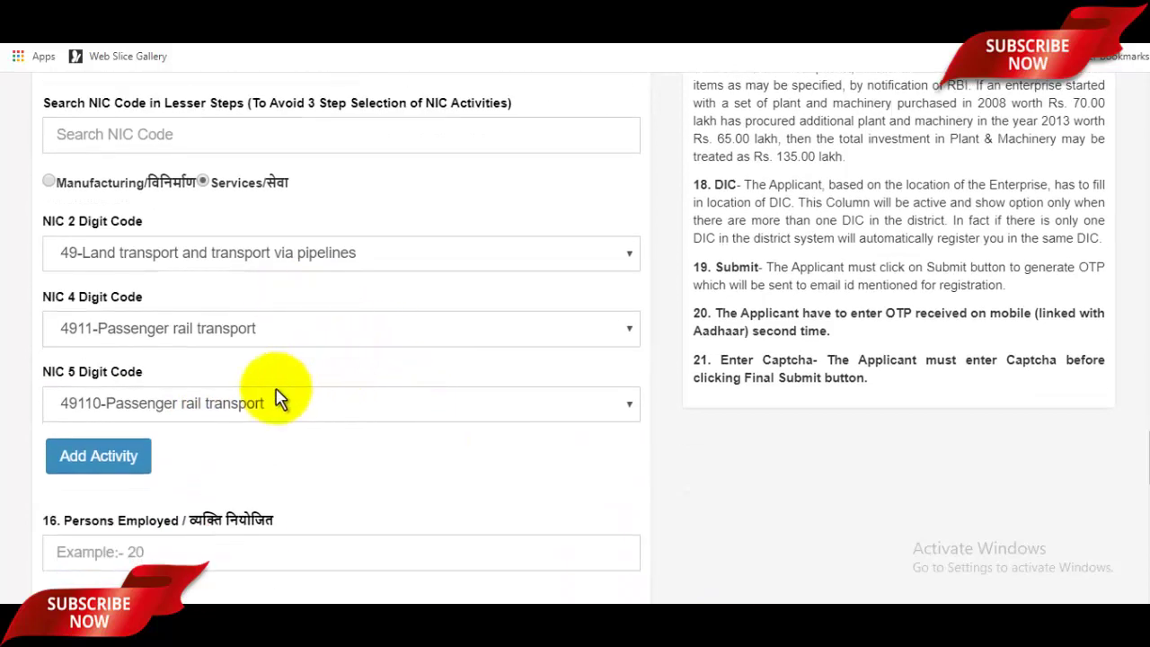
Step: Add the Services activity with NIC codes 49, 4911 and 49110 to the activity table
{"action": "left_click", "coordinate": [144, 458]}
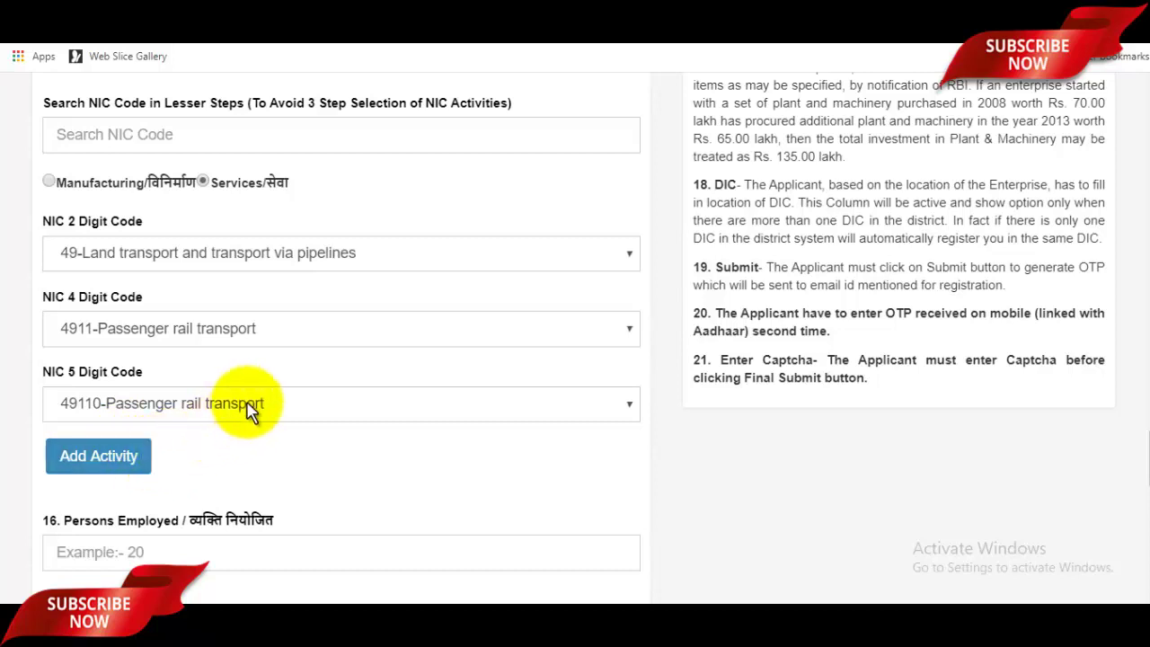
{"action": "scroll", "coordinate": [340, 368], "scroll_direction": "down", "scroll_amount": 1}
{"action": "scroll", "coordinate": [340, 369], "scroll_direction": "down", "scroll_amount": 1}
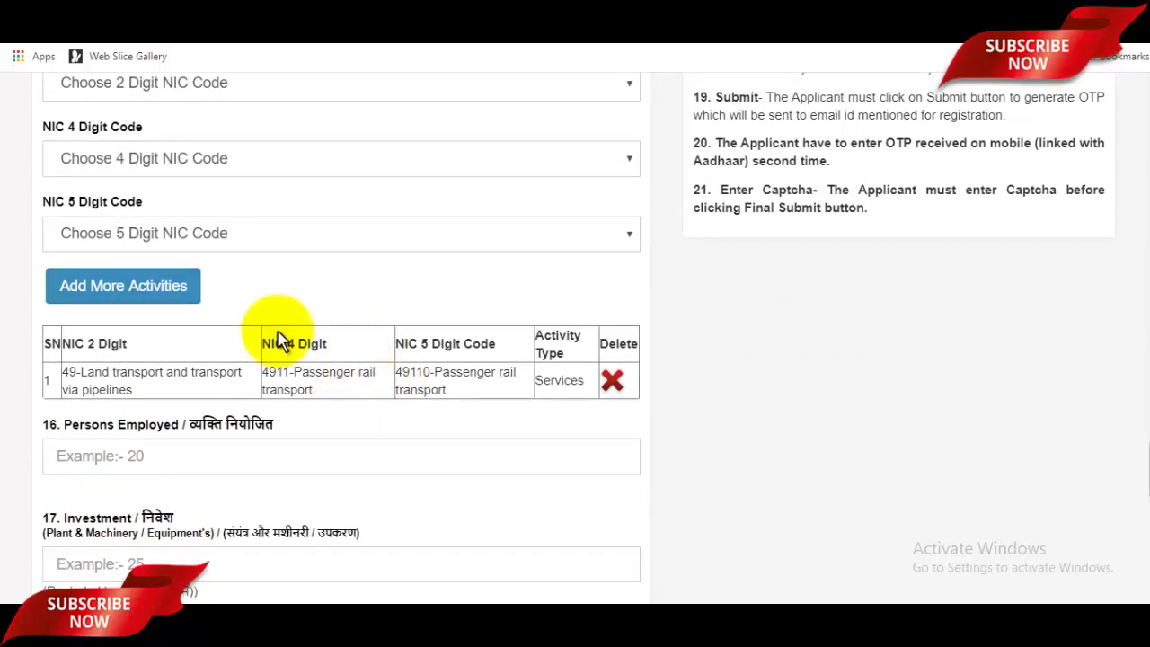
{"action": "scroll", "coordinate": [280, 335], "scroll_direction": "down", "scroll_amount": 3}
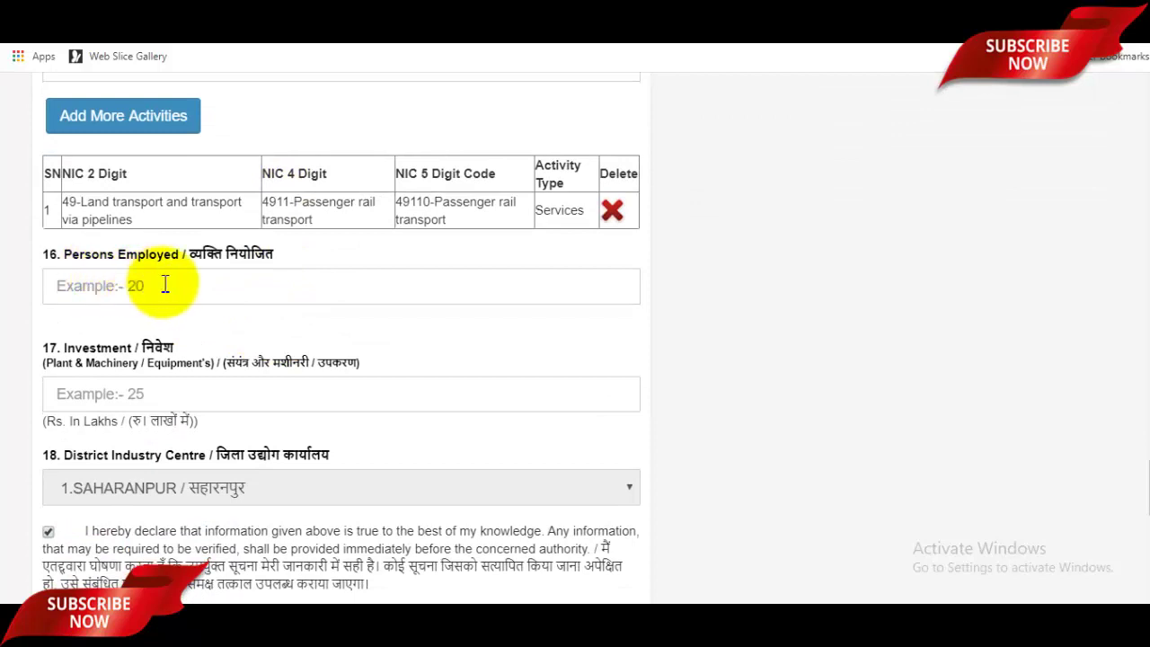
{"action": "left_click", "coordinate": [223, 292]}
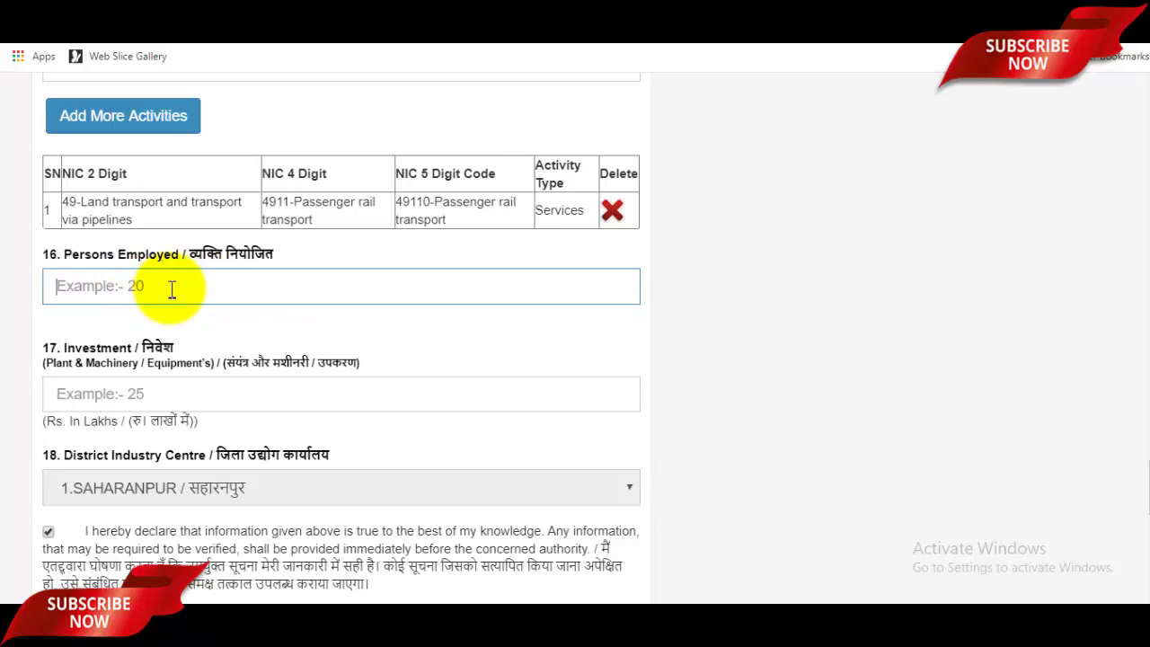
{"action": "scroll", "coordinate": [198, 288], "scroll_direction": "down", "scroll_amount": 1}
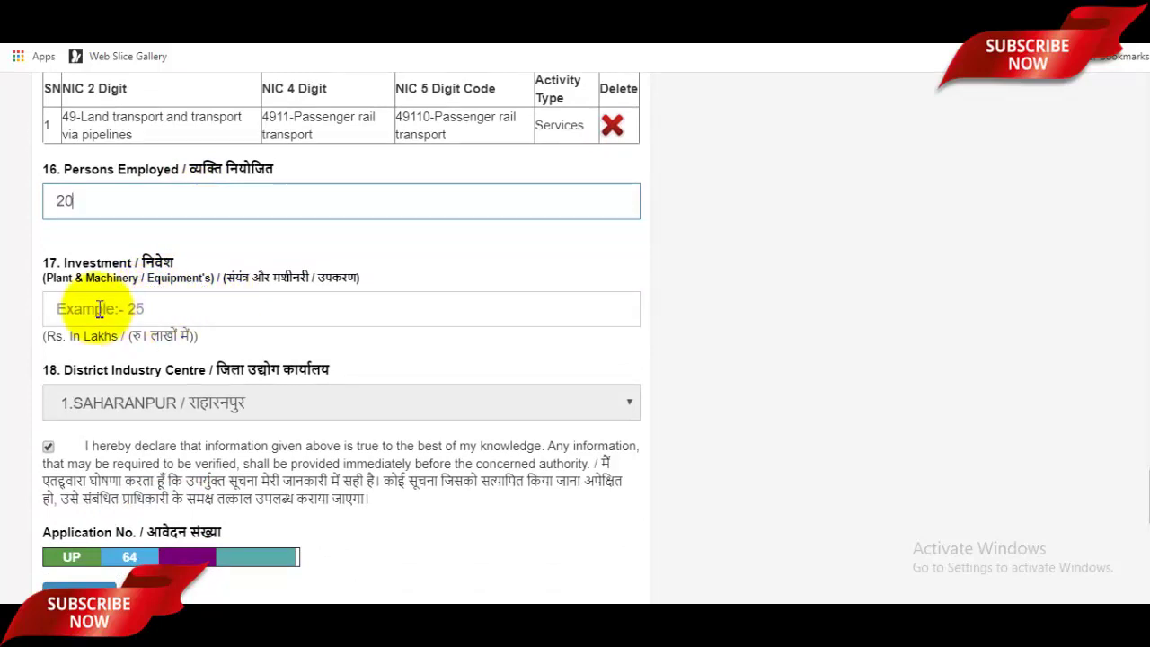
{"action": "left_click", "coordinate": [166, 312]}
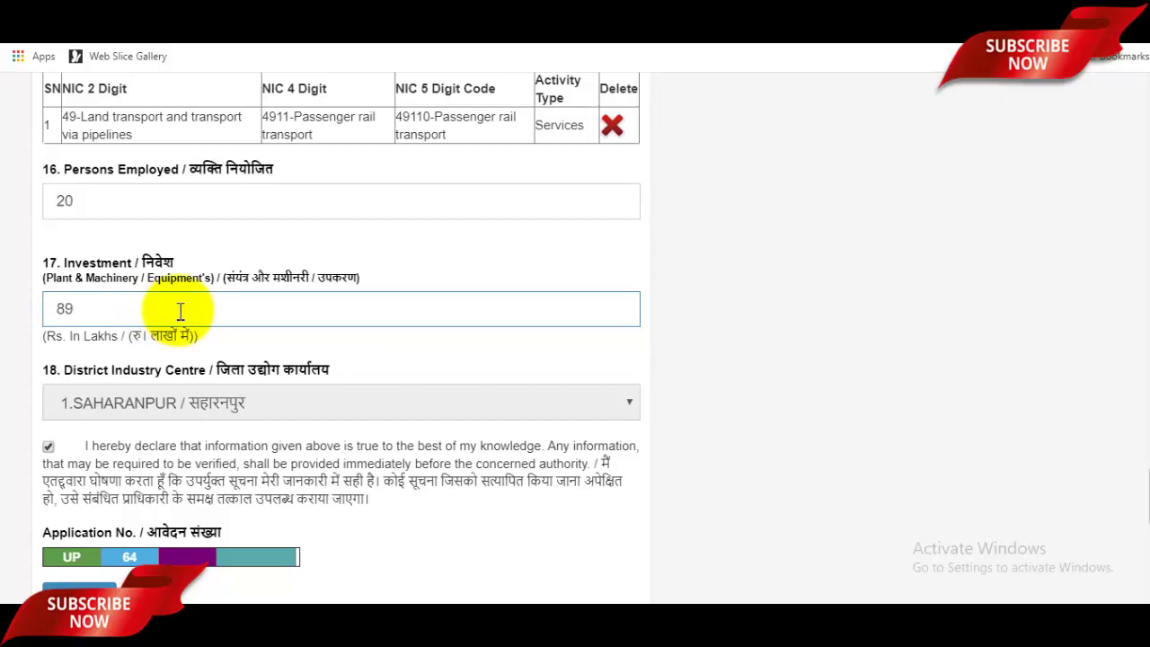
{"action": "scroll", "coordinate": [152, 308], "scroll_direction": "down", "scroll_amount": 1}
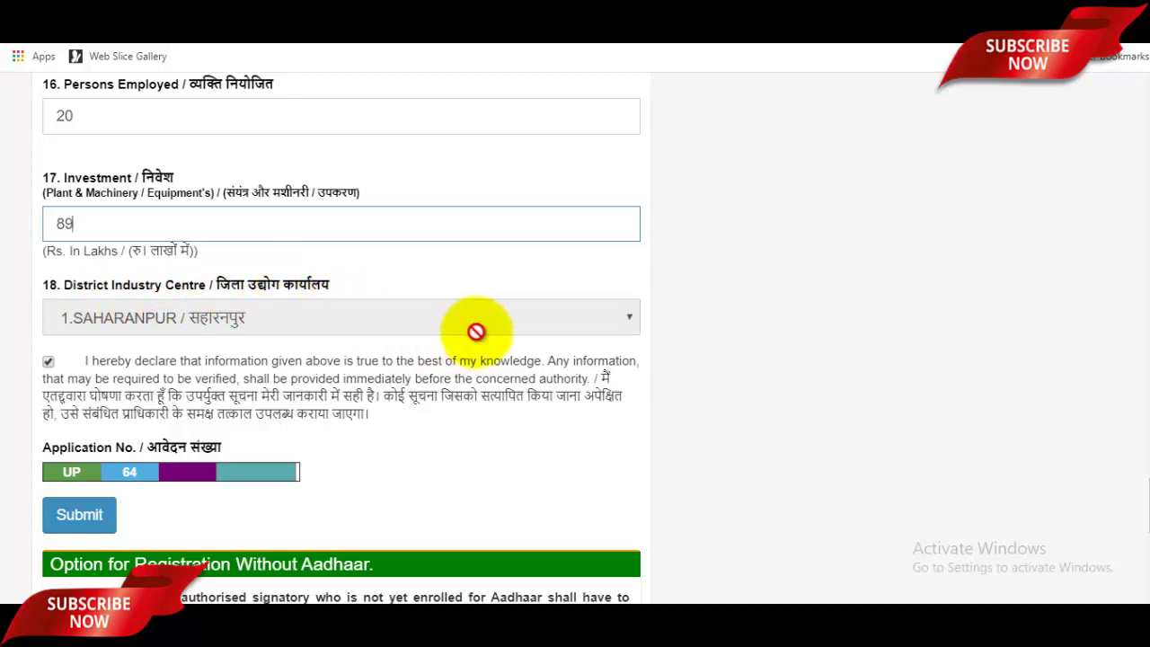
{"action": "scroll", "coordinate": [476, 331], "scroll_direction": "down", "scroll_amount": 1}
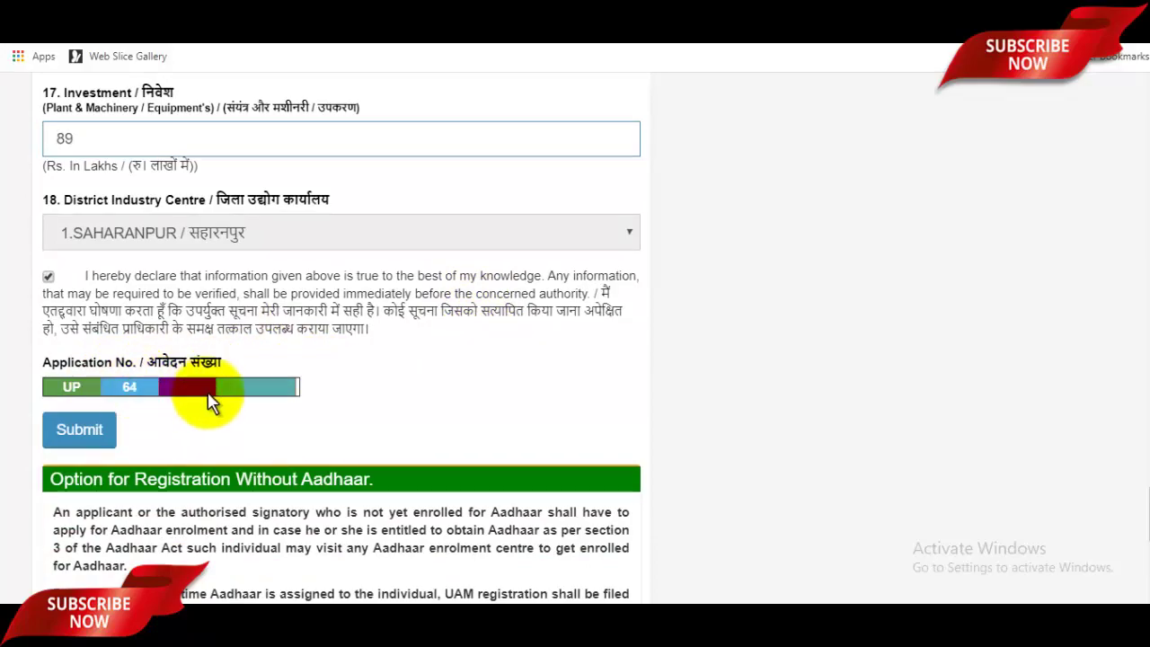
{"action": "scroll", "coordinate": [206, 405], "scroll_direction": "up", "scroll_amount": 10}
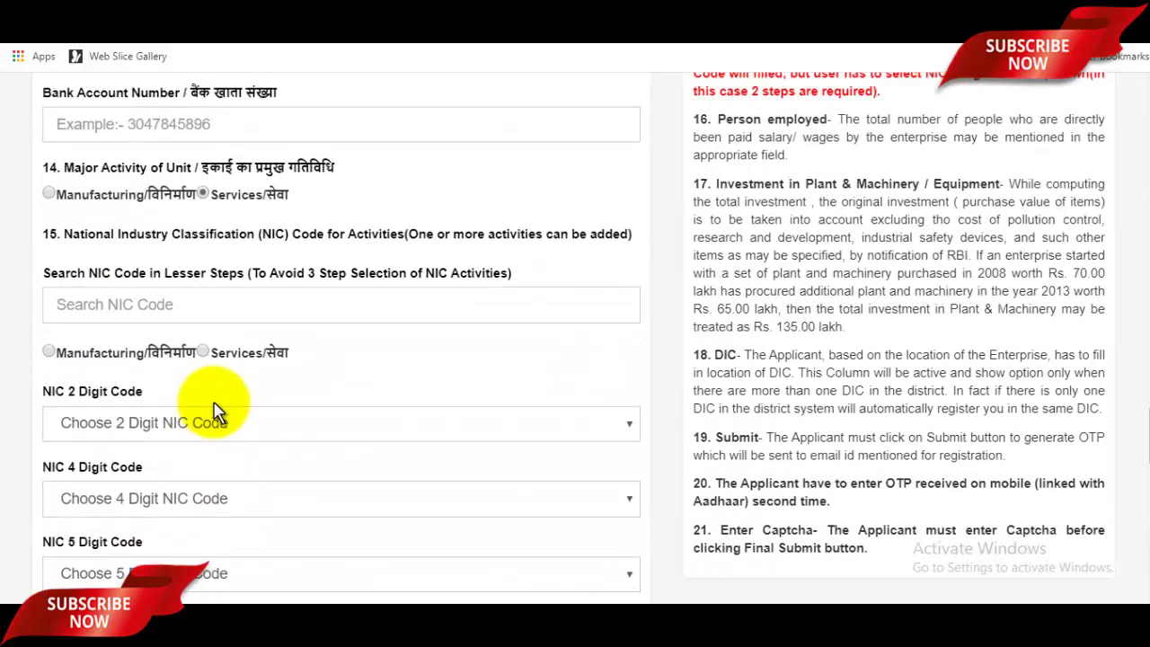
{"action": "scroll", "coordinate": [216, 412], "scroll_direction": "up", "scroll_amount": 10}
{"action": "scroll", "coordinate": [215, 411], "scroll_direction": "down", "scroll_amount": 3}
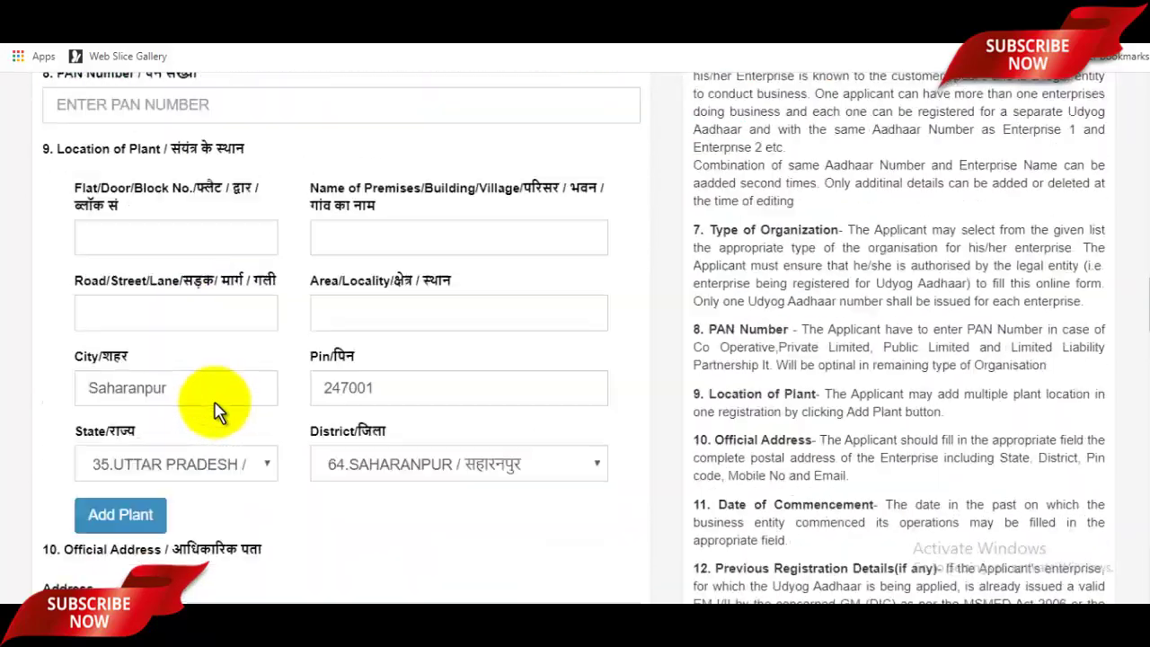
{"action": "scroll", "coordinate": [216, 411], "scroll_direction": "down", "scroll_amount": 15}
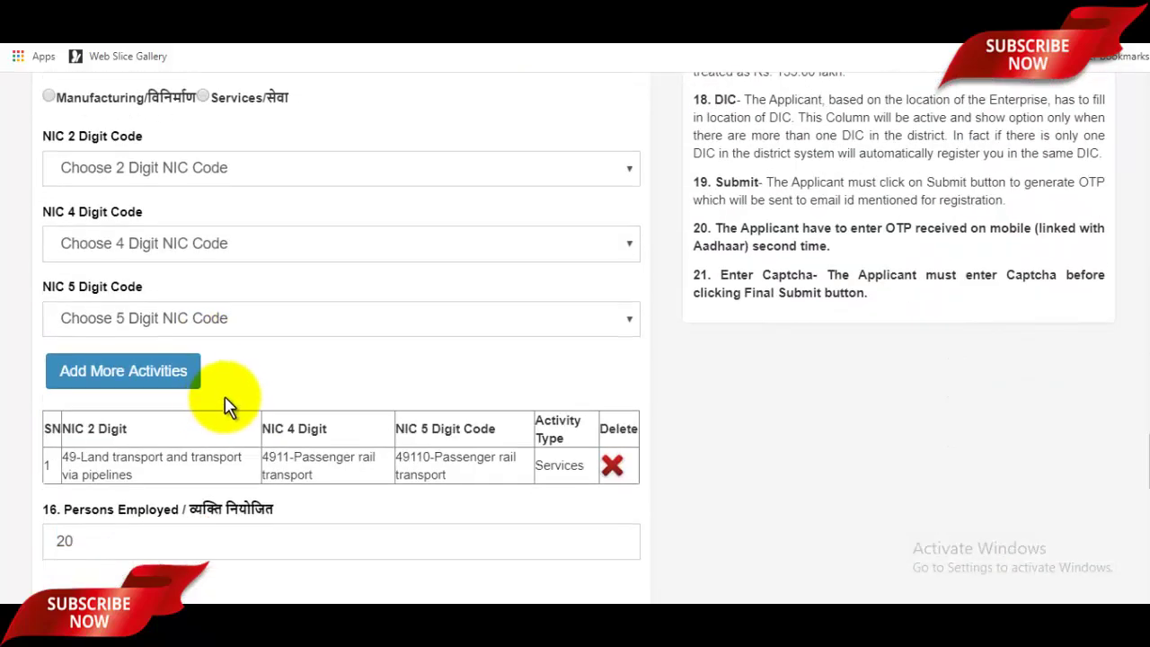
{"action": "scroll", "coordinate": [226, 406], "scroll_direction": "down", "scroll_amount": 8}
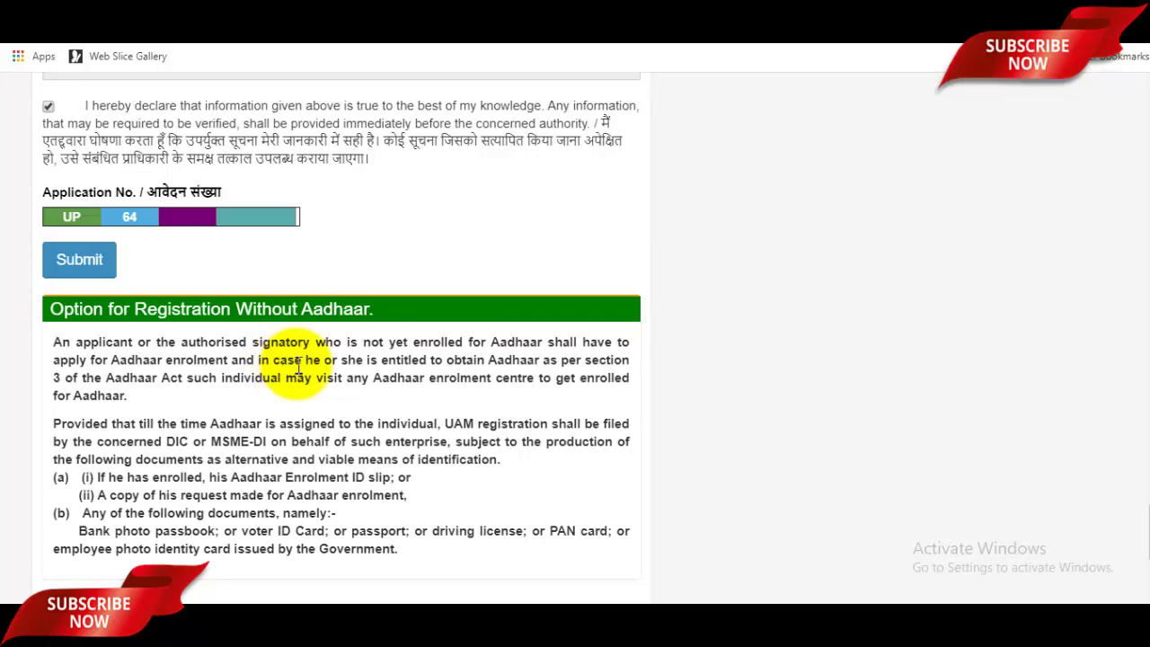
{"action": "scroll", "coordinate": [299, 368], "scroll_direction": "down", "scroll_amount": 3}
{"action": "scroll", "coordinate": [296, 372], "scroll_direction": "up", "scroll_amount": 5}
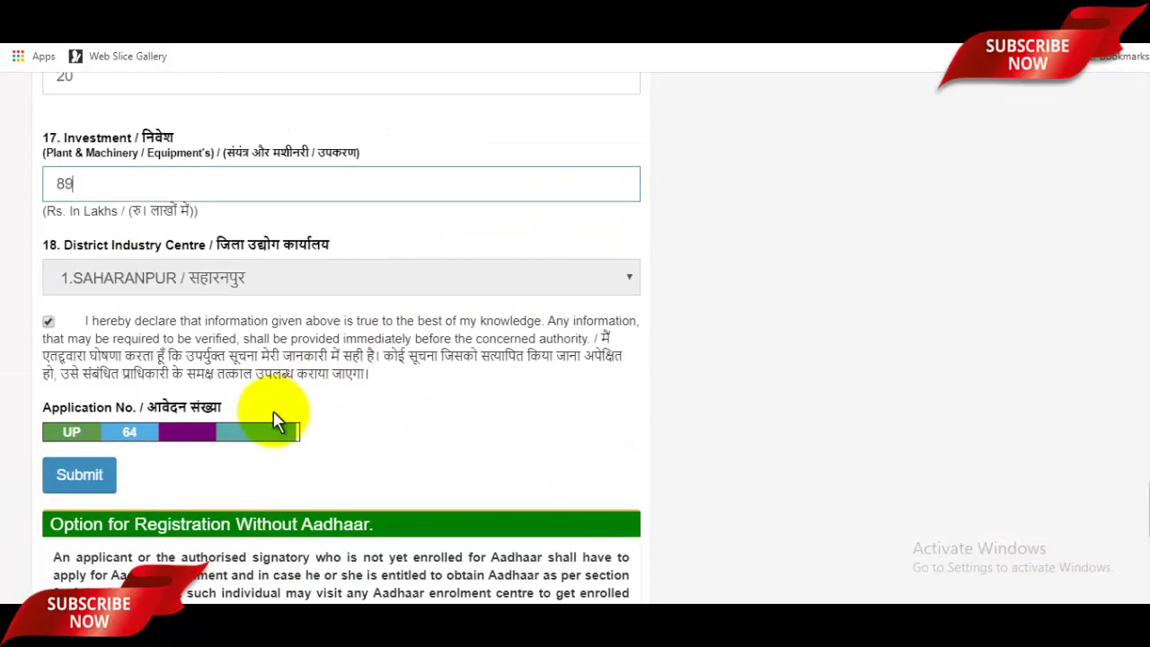
Step: Submit the form with the mobile OTP and verification code, confirming the final submission
{"action": "left_click", "coordinate": [80, 476]}
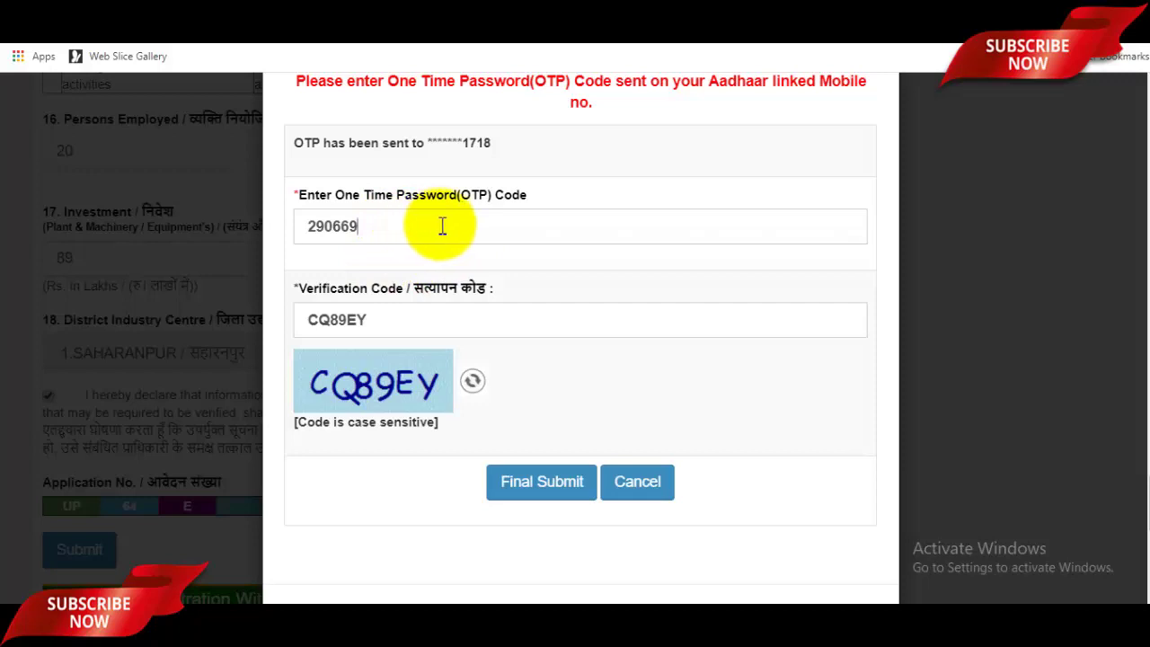
{"action": "left_click", "coordinate": [443, 225]}
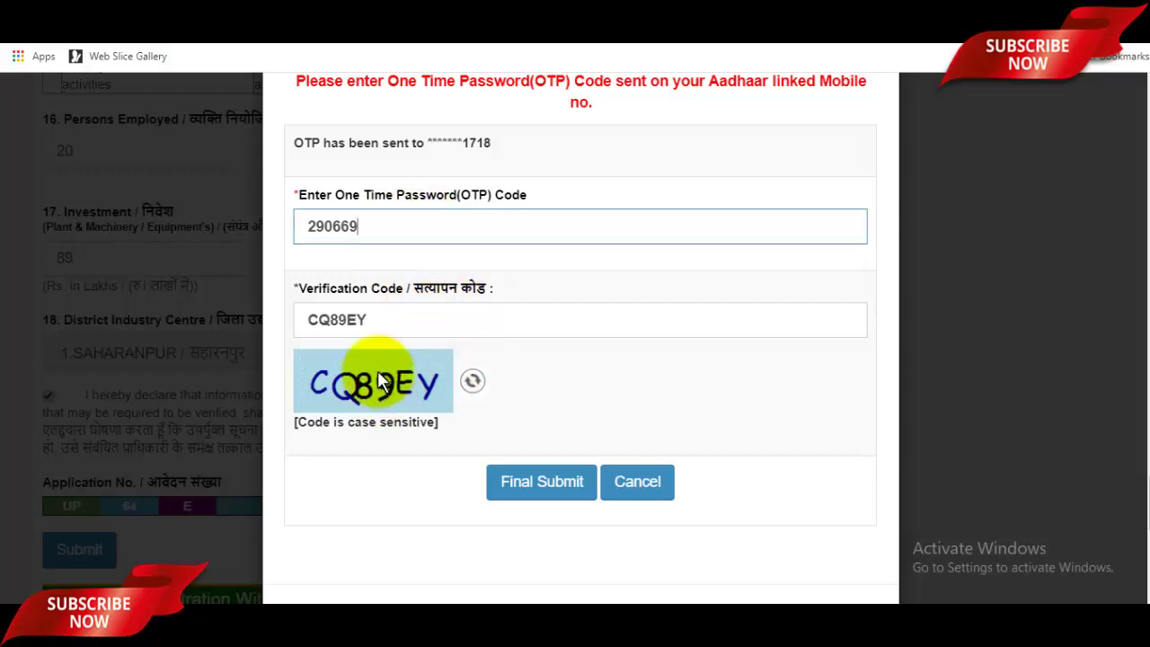
{"action": "left_click", "coordinate": [406, 325]}
{"action": "left_click", "coordinate": [554, 482]}
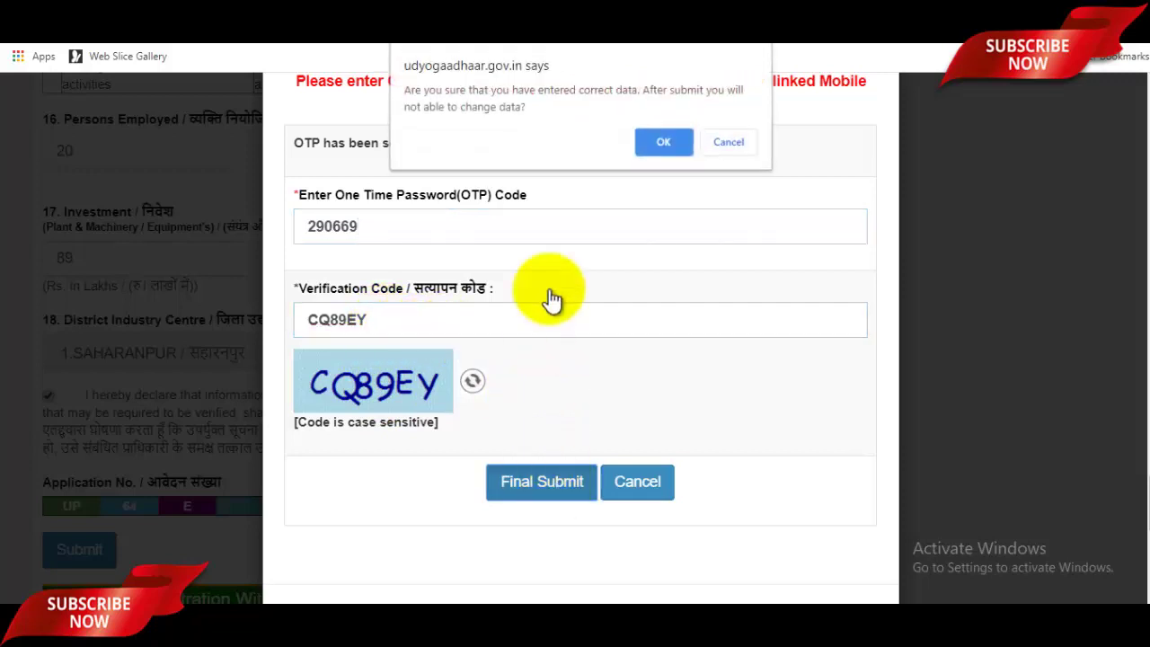
{"action": "left_click", "coordinate": [663, 144]}
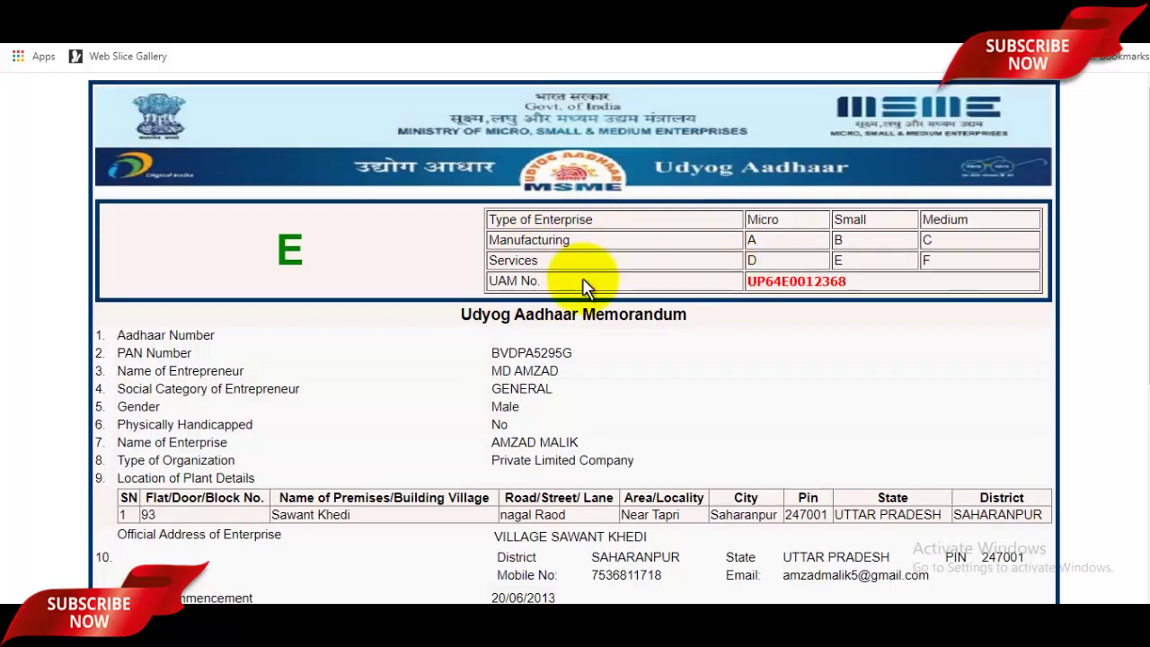
Step: Scroll through the Udyog Aadhaar Memorandum and Registration Certificate
{"action": "scroll", "coordinate": [609, 274], "scroll_direction": "down", "scroll_amount": 4}
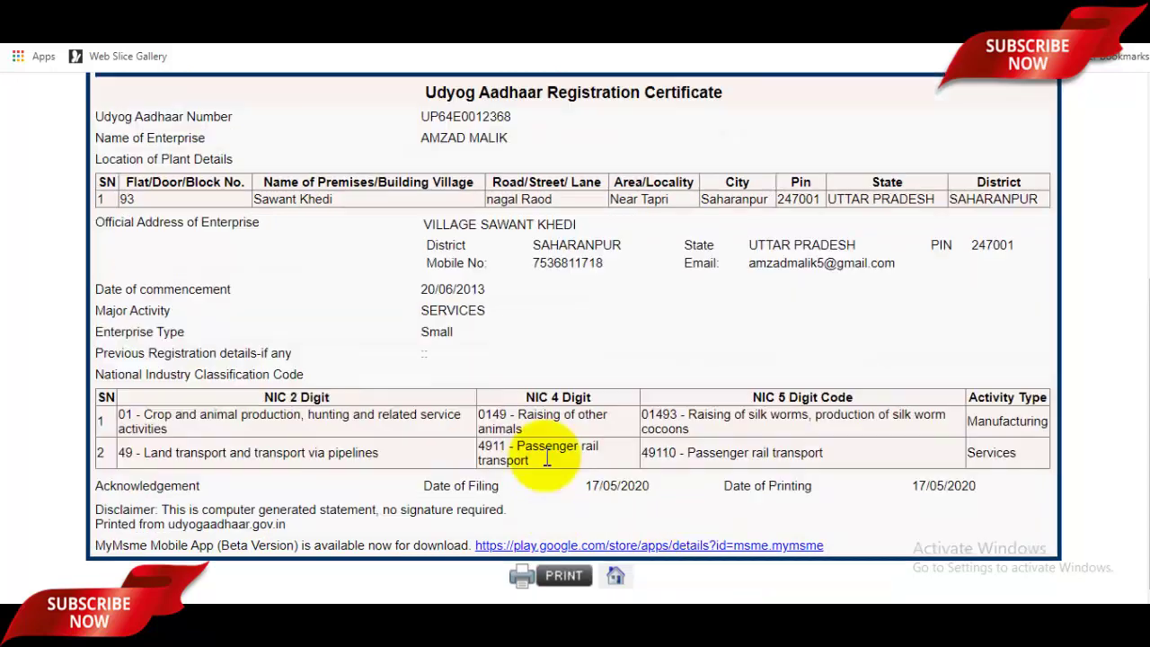
{"action": "scroll", "coordinate": [543, 460], "scroll_direction": "up", "scroll_amount": 3}
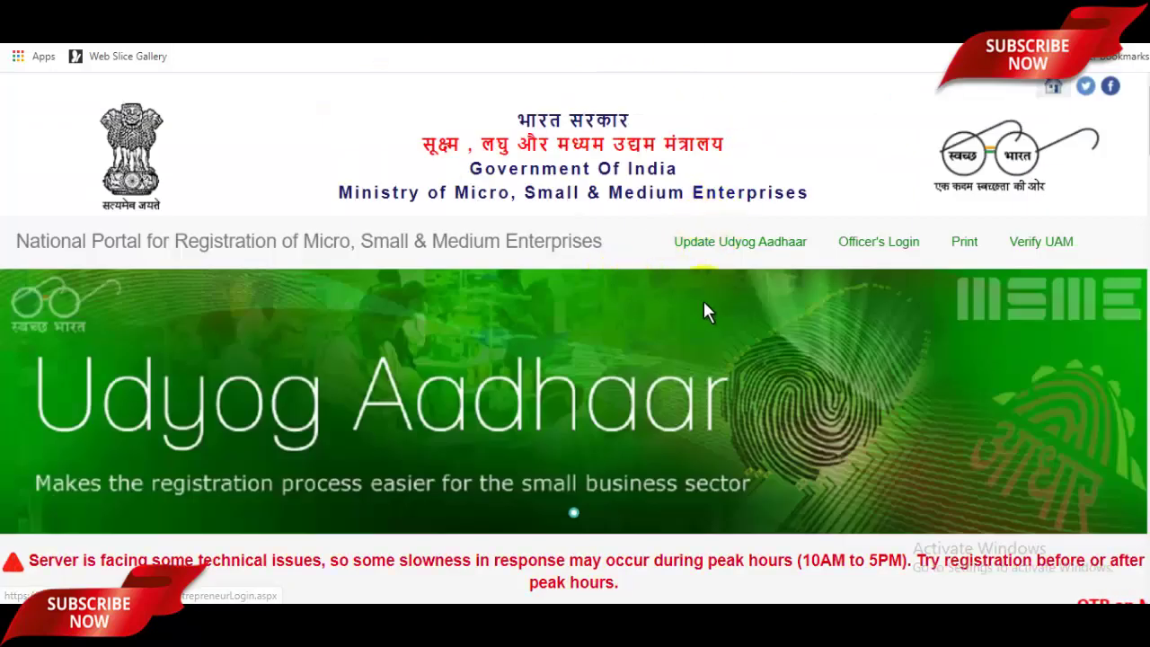
Step: In Entrepreneur's Login, enter the Udyog Aadhaar number and captcha and generate a login OTP
{"action": "left_click", "coordinate": [744, 252]}
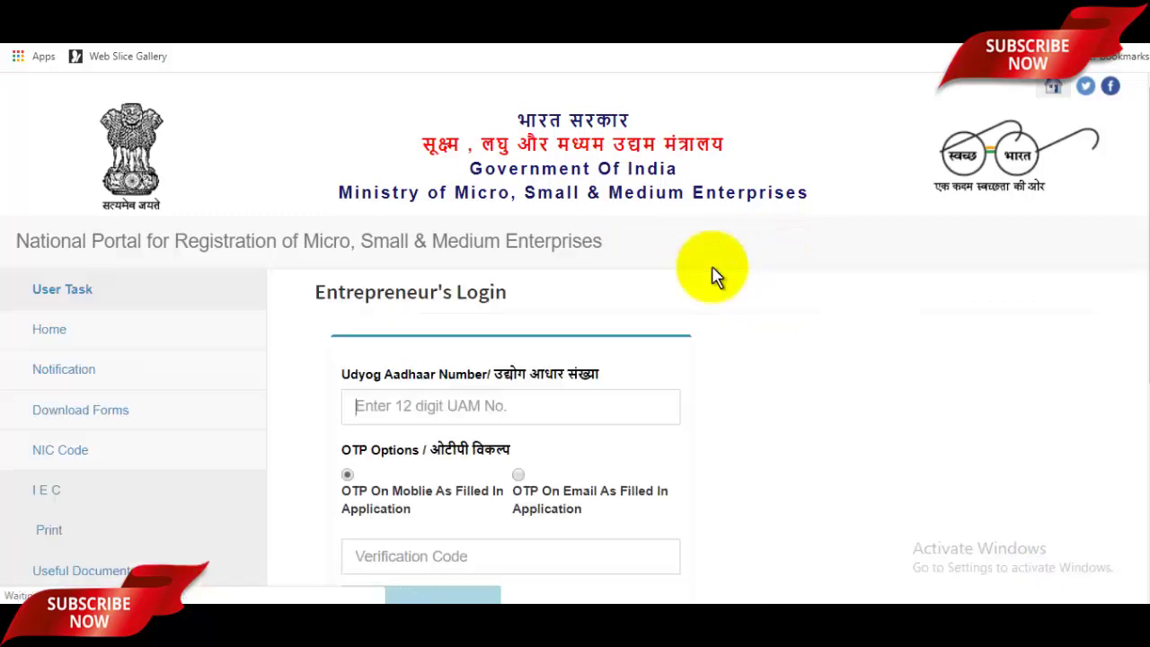
{"action": "scroll", "coordinate": [732, 298], "scroll_direction": "down", "scroll_amount": 2}
{"action": "left_click", "coordinate": [546, 250]}
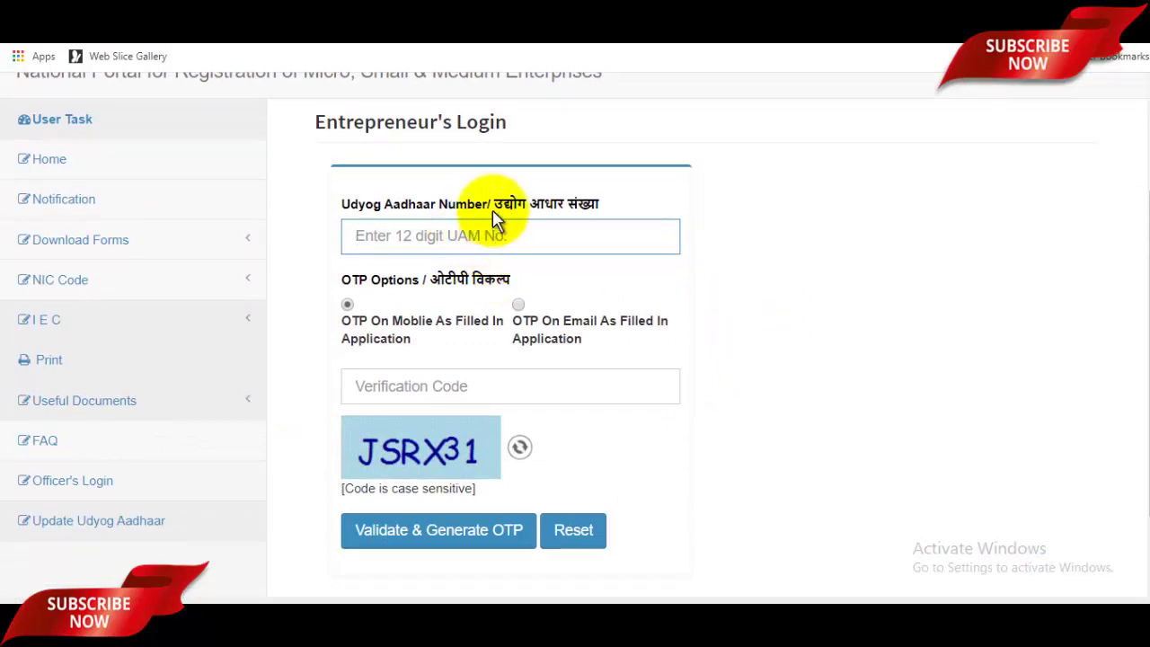
{"action": "key", "text": "ctrl+v"}
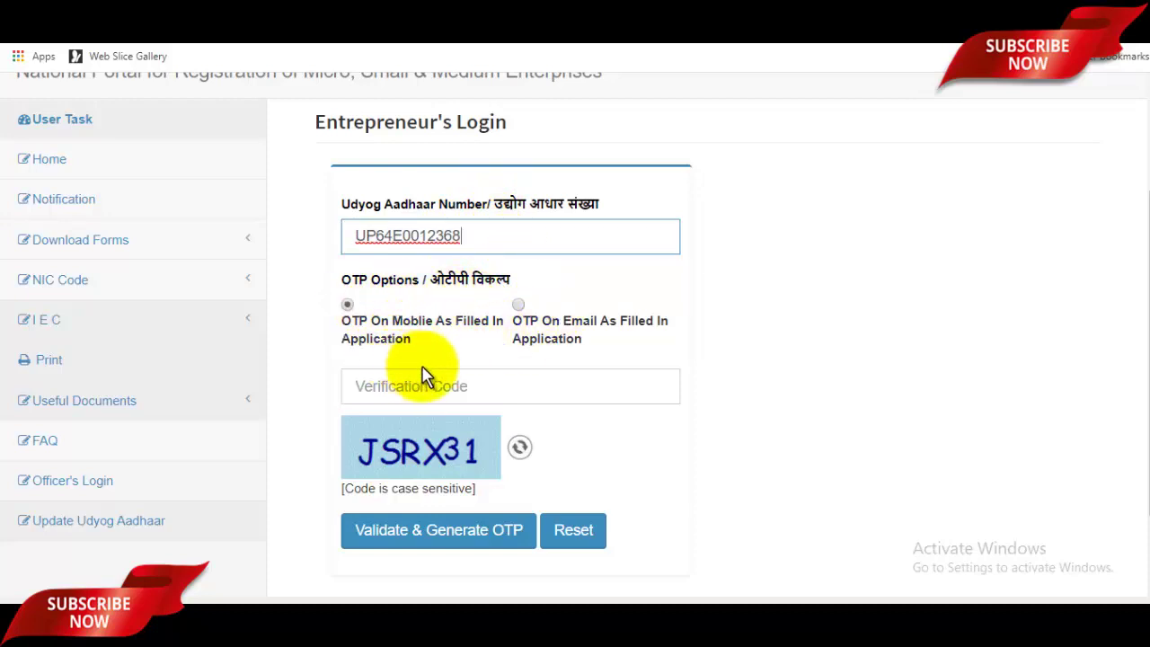
{"action": "left_click", "coordinate": [475, 384]}
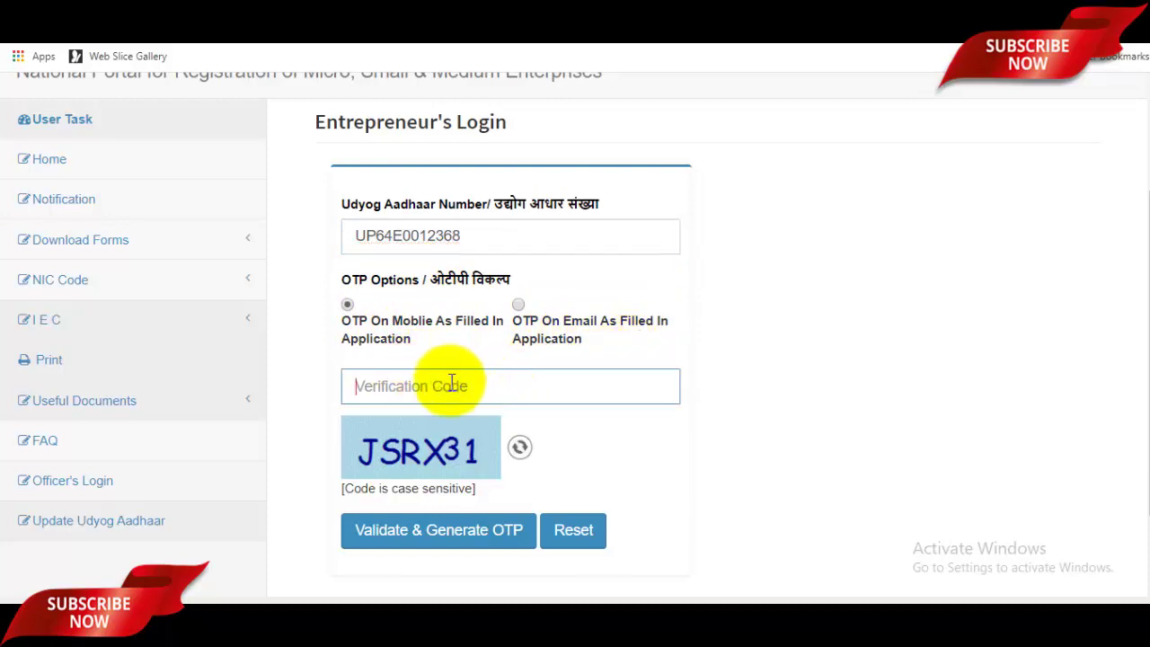
{"action": "type", "text": "JS"}
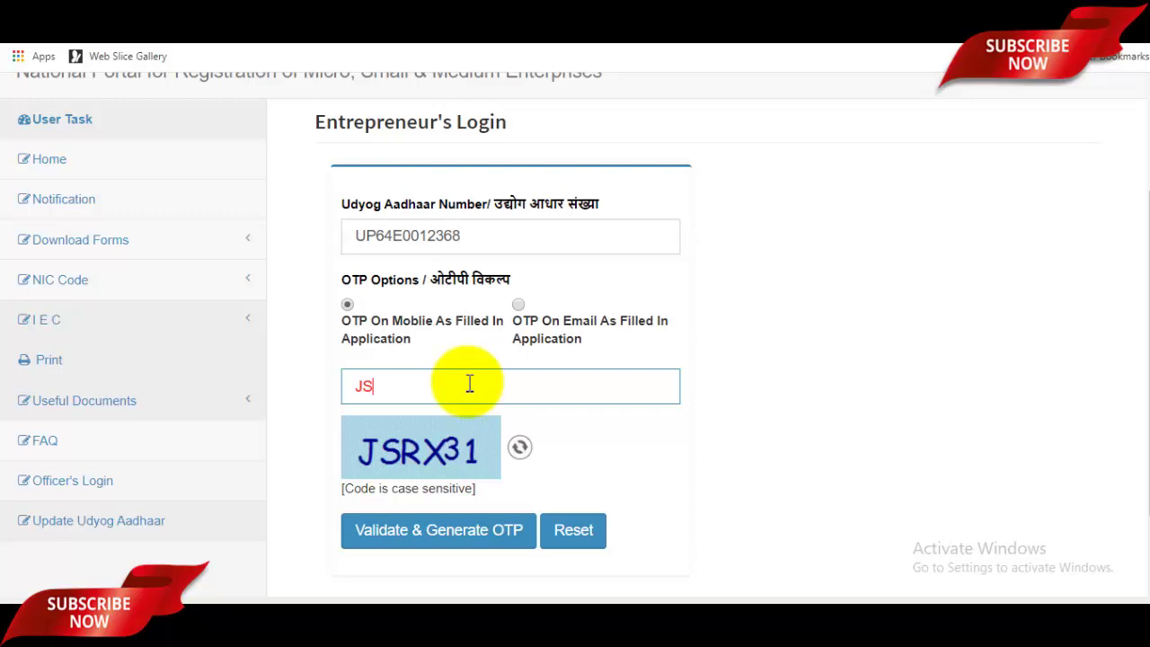
{"action": "type", "text": "RX31"}
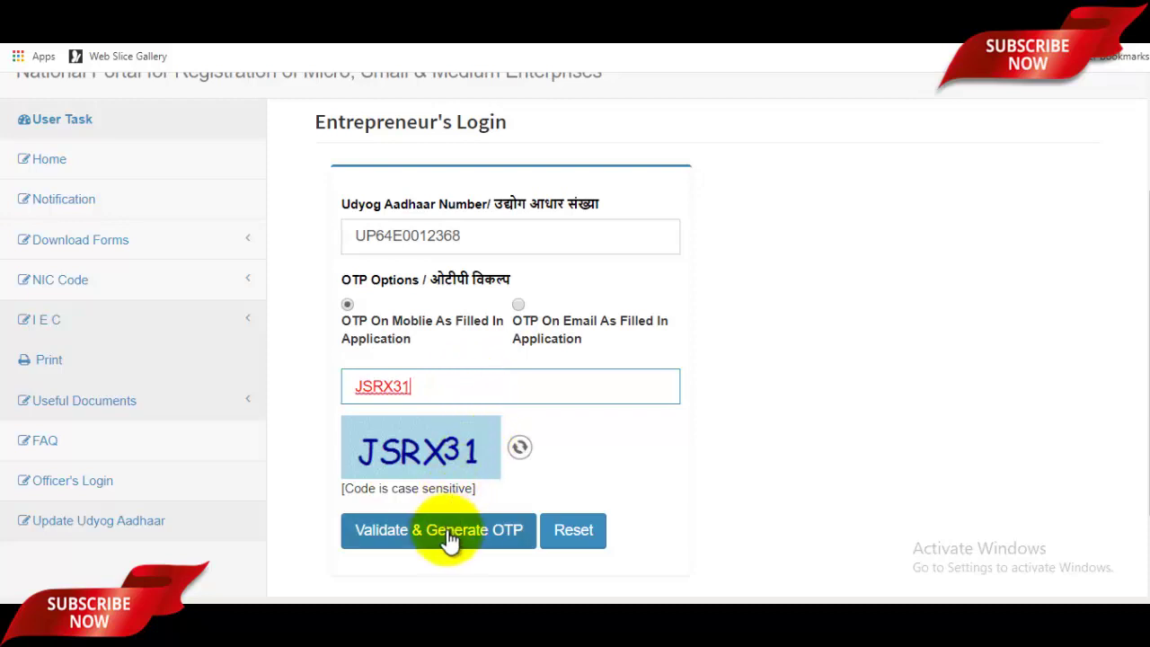
{"action": "left_click", "coordinate": [456, 535]}
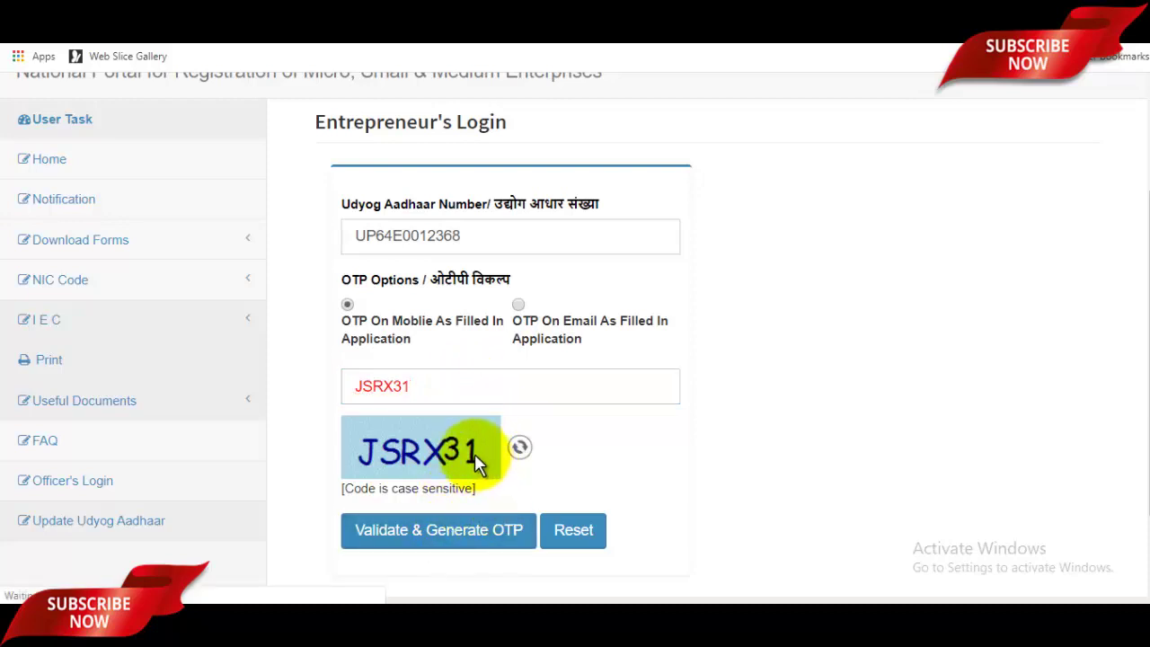
Step: Fill in the login OTP and the fresh verification code
{"action": "scroll", "coordinate": [539, 418], "scroll_direction": "down", "scroll_amount": 2}
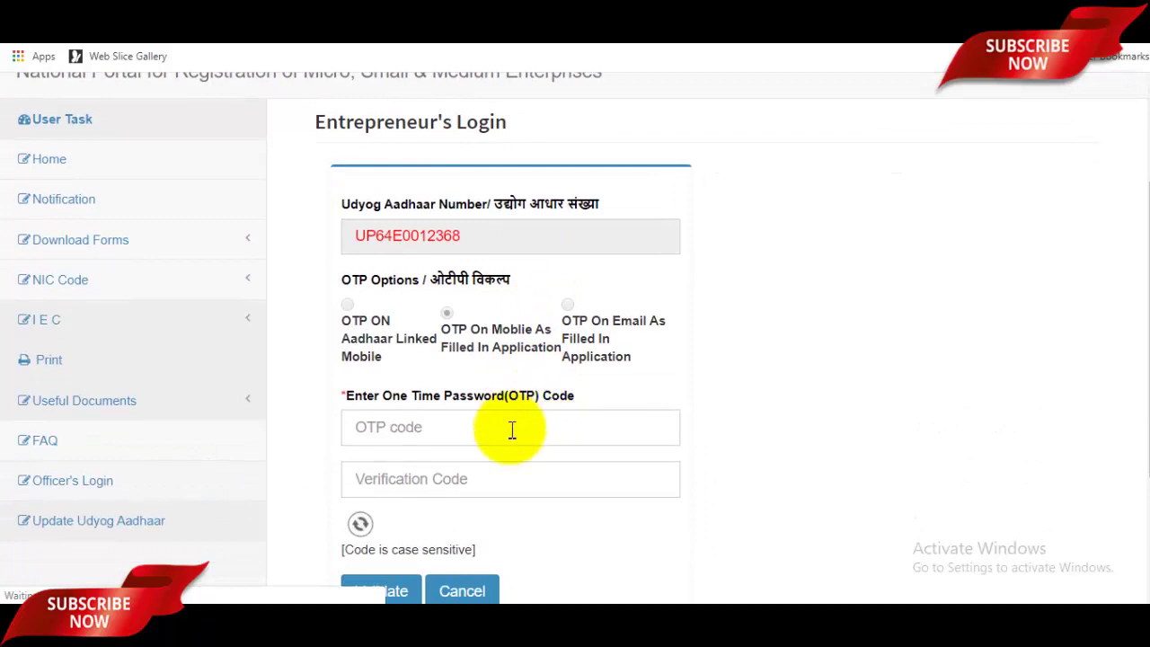
{"action": "left_click", "coordinate": [480, 440]}
{"action": "left_click", "coordinate": [467, 478]}
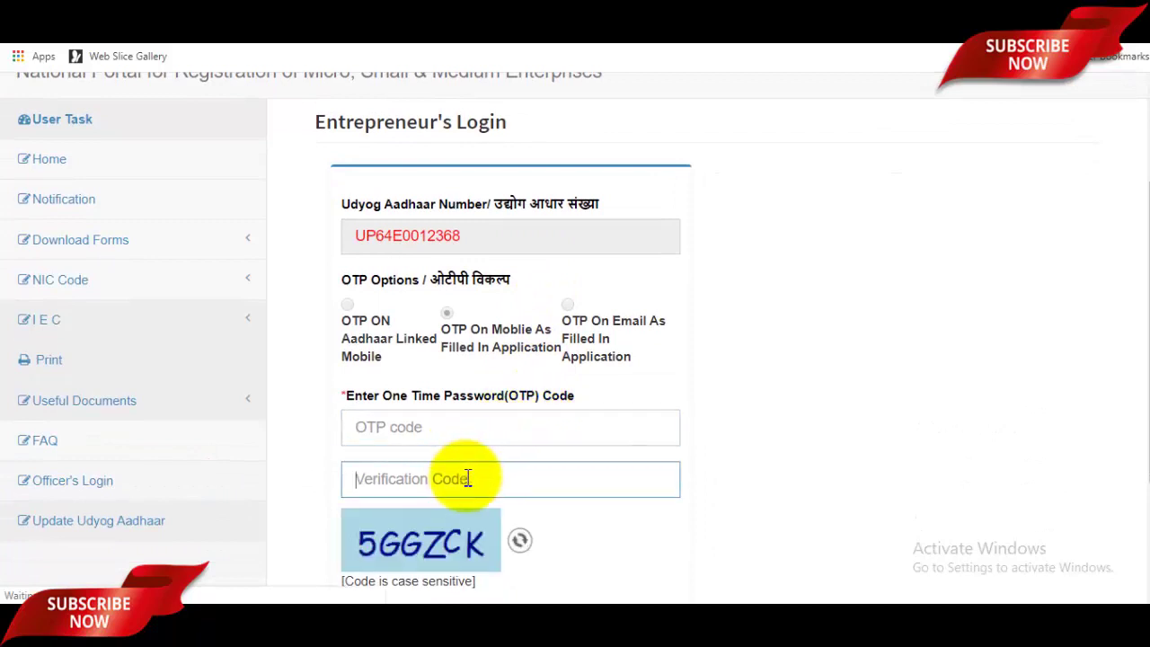
{"action": "scroll", "coordinate": [490, 471], "scroll_direction": "down", "scroll_amount": 1}
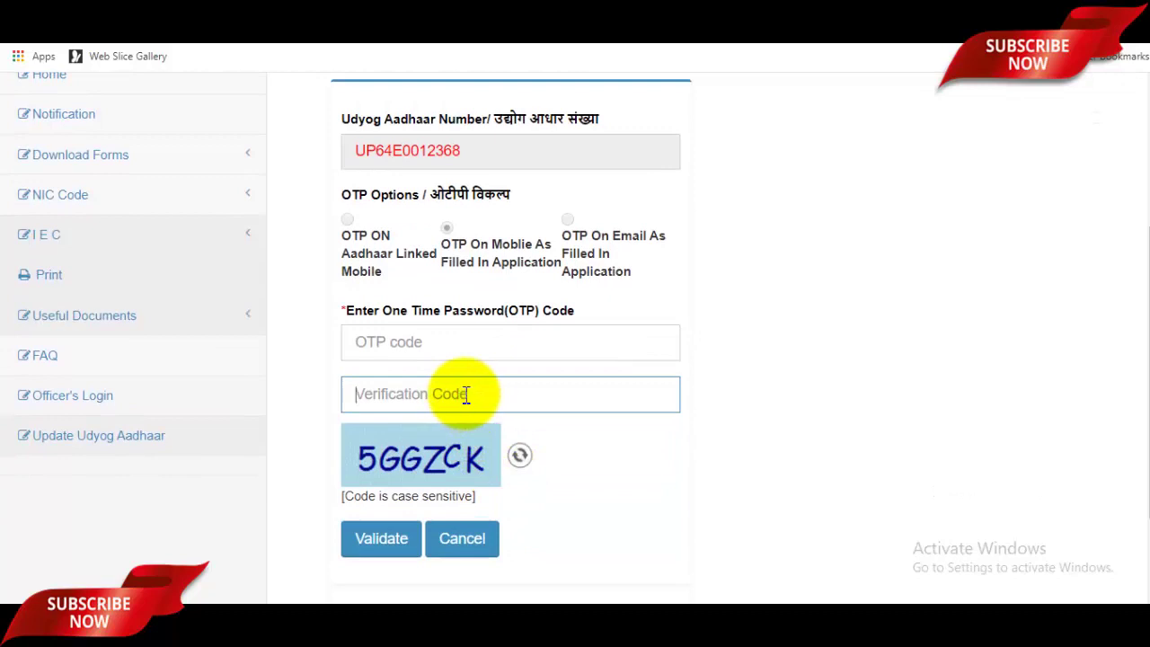
Step: Validate the OTP to log in and review the enterprise's details on the Udyog Aadhaar Detail page
{"action": "left_click", "coordinate": [404, 543]}
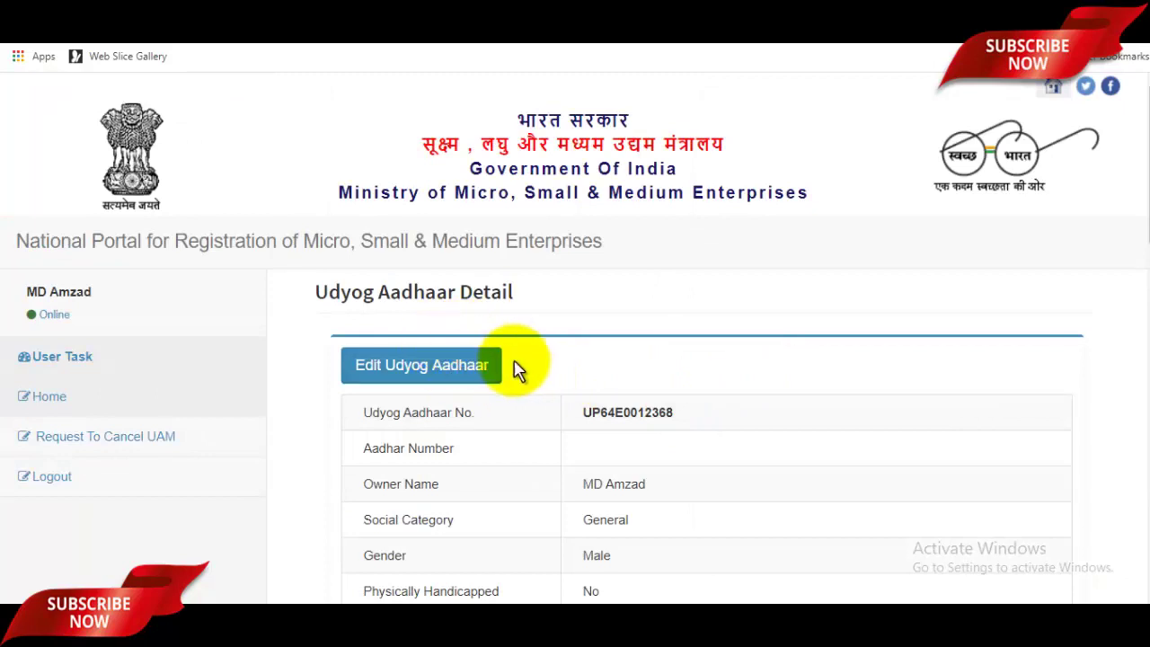
{"action": "scroll", "coordinate": [564, 385], "scroll_direction": "down", "scroll_amount": 2}
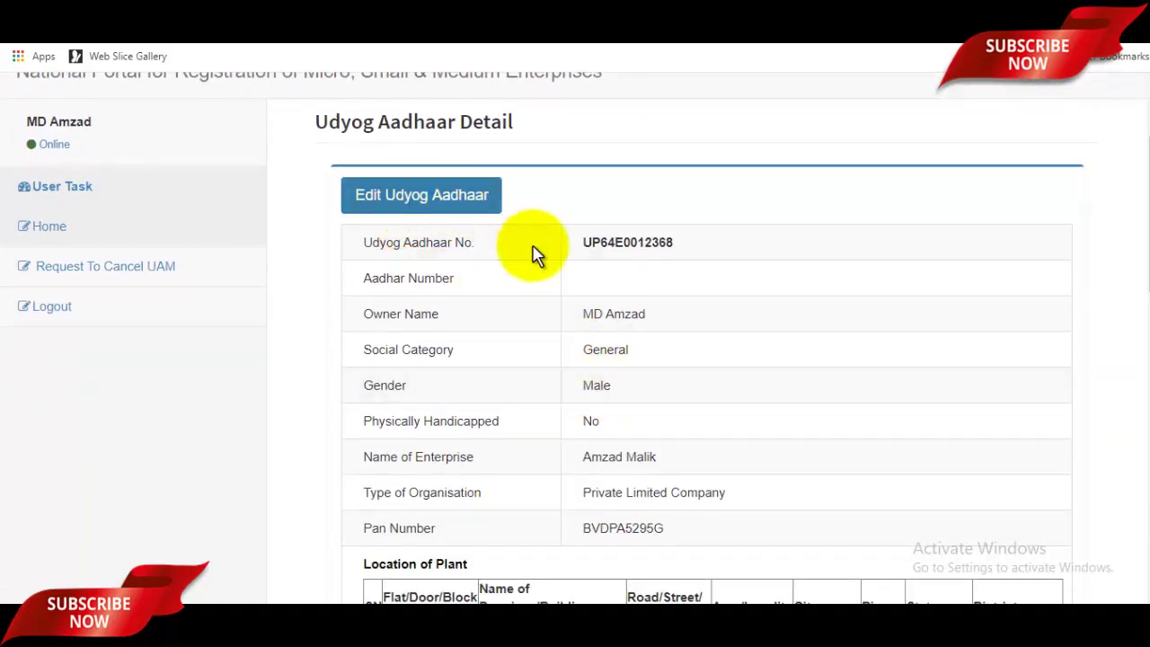
{"action": "scroll", "coordinate": [536, 250], "scroll_direction": "down", "scroll_amount": 10}
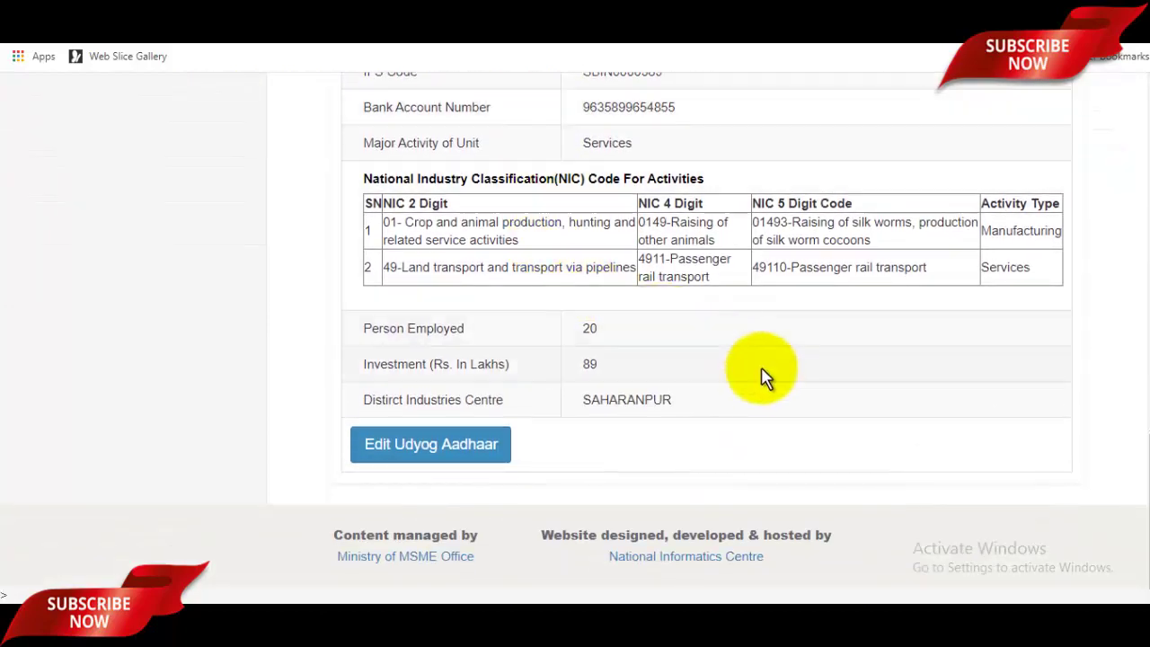
{"action": "scroll", "coordinate": [800, 404], "scroll_direction": "up", "scroll_amount": 10}
{"action": "scroll", "coordinate": [809, 422], "scroll_direction": "up", "scroll_amount": 3}
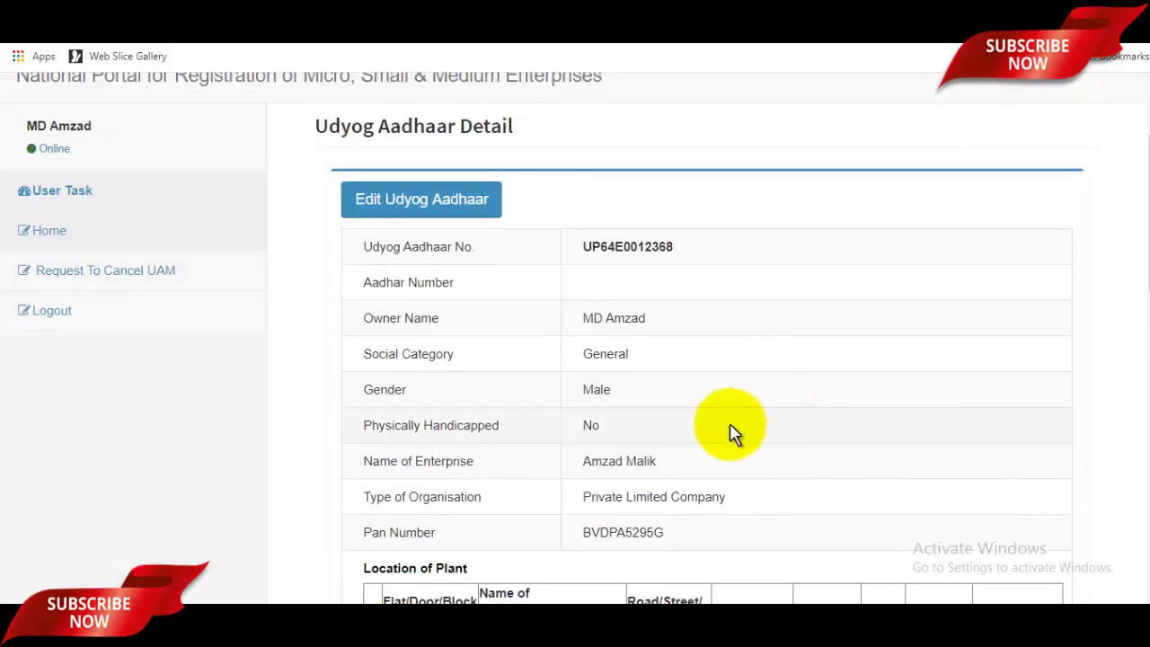
{"action": "scroll", "coordinate": [678, 418], "scroll_direction": "up", "scroll_amount": 2}
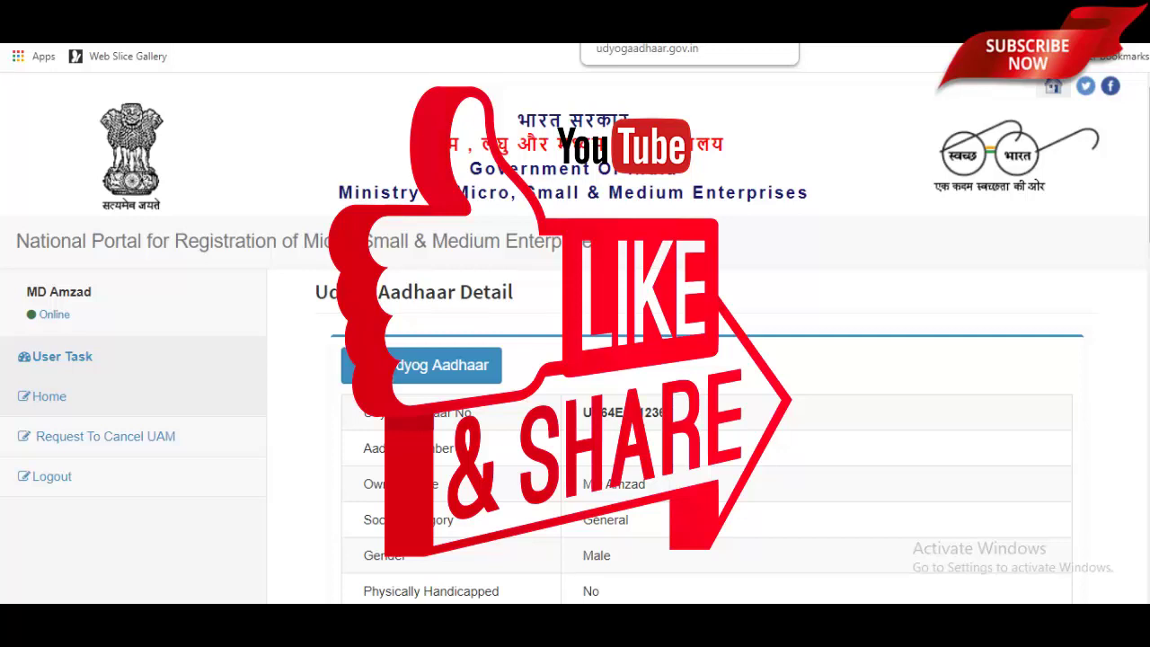
{"action": "key", "text": "ctrl+Tab"}
{"action": "key", "text": "ctrl+shift+Tab"}
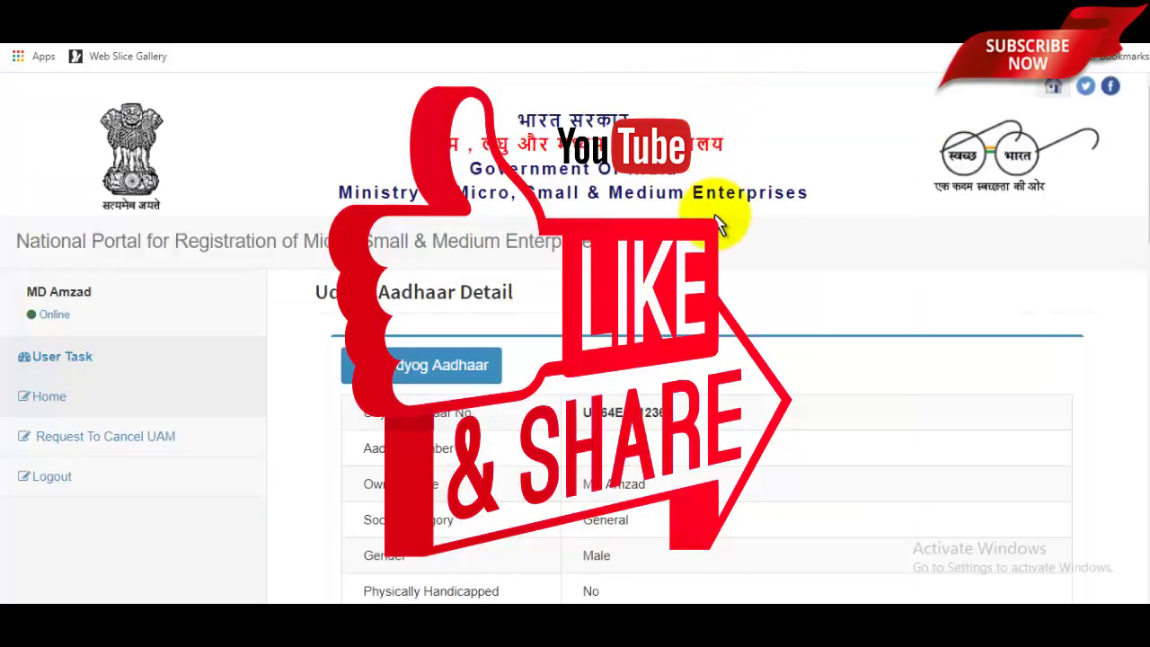